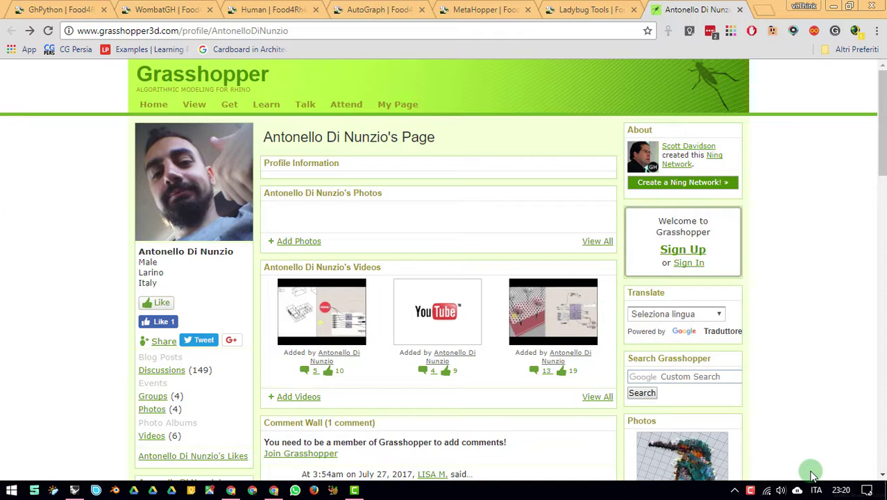
# Step: Review the food4Rhino pages for the GhPython, Ladybug Tools, WombatGH, Human, AutoGraph and MetaHopper plug-ins
pyautogui.click(70, 9)
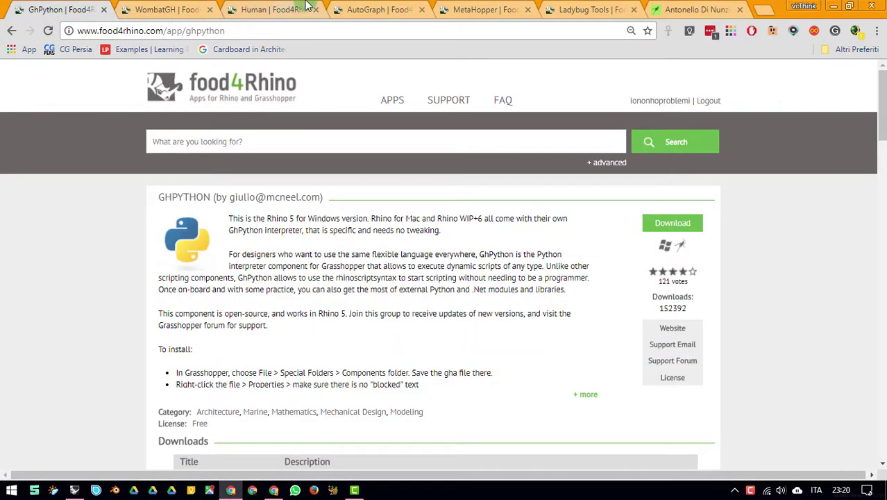
pyautogui.click(580, 9)
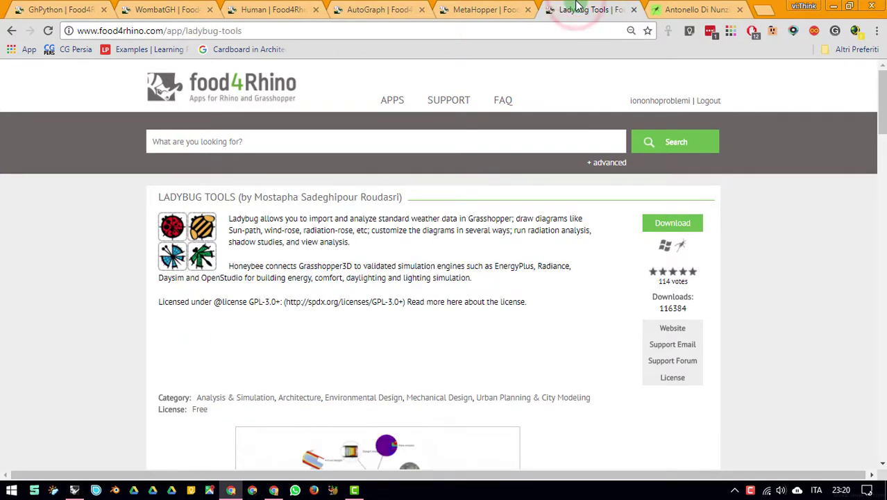
pyautogui.click(173, 10)
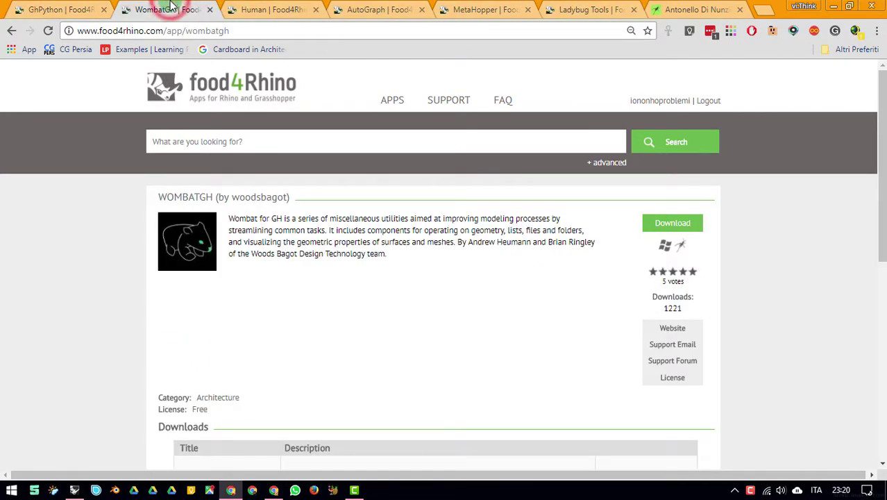
pyautogui.click(285, 11)
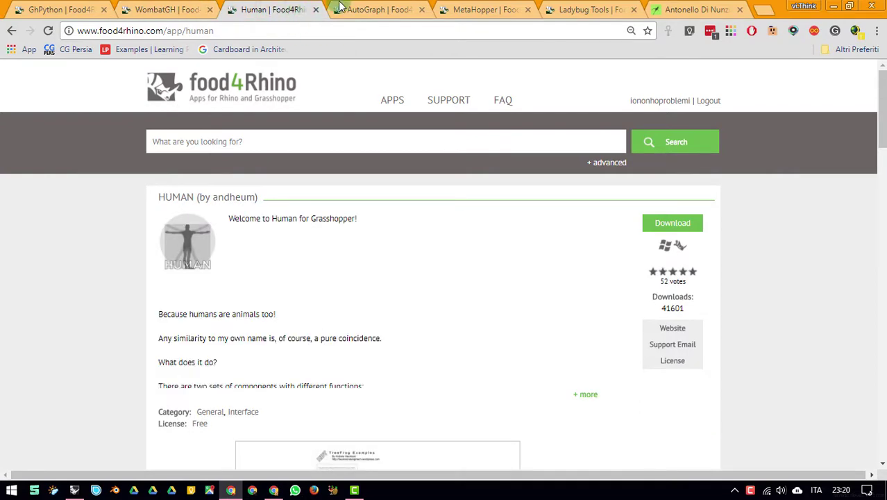
pyautogui.click(373, 7)
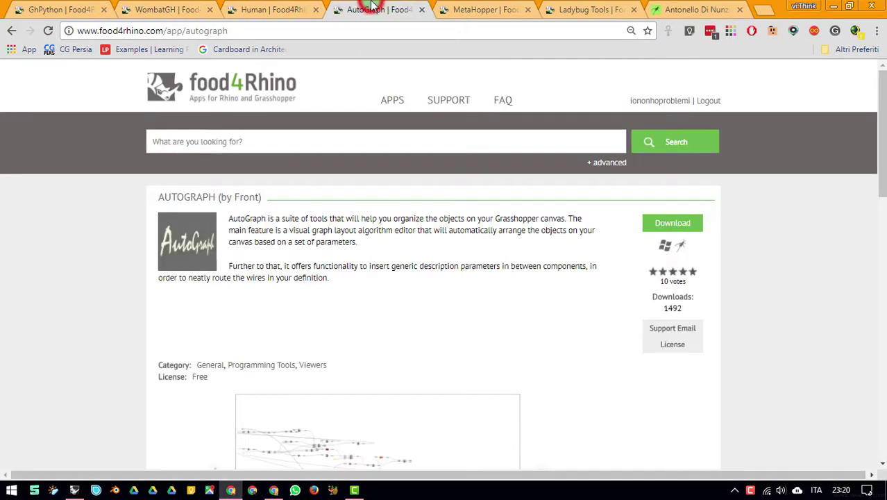
pyautogui.click(486, 7)
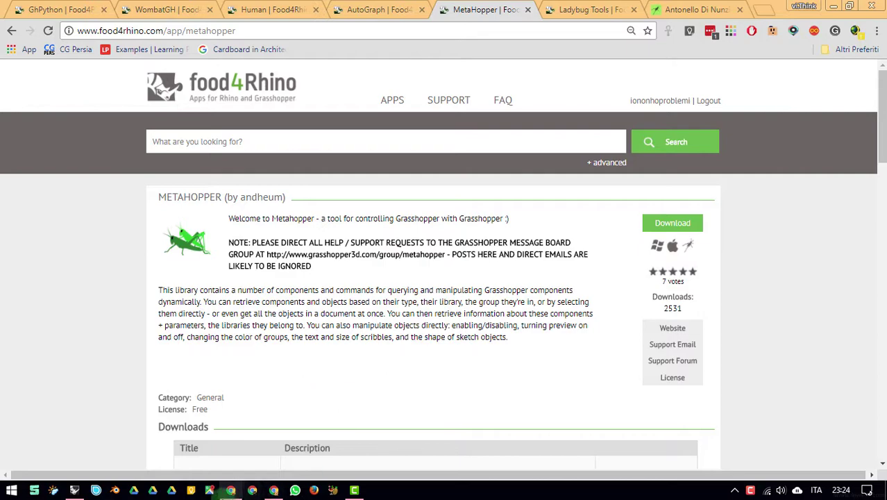
# Step: Switch to Rhino and Grasshopper and examine the numbered input groups of the gh2enviV1 definition
pyautogui.click(74, 490)
pyautogui.moveTo(458, 137); pyautogui.dragTo(886, 91)
pyautogui.click(222, 214)
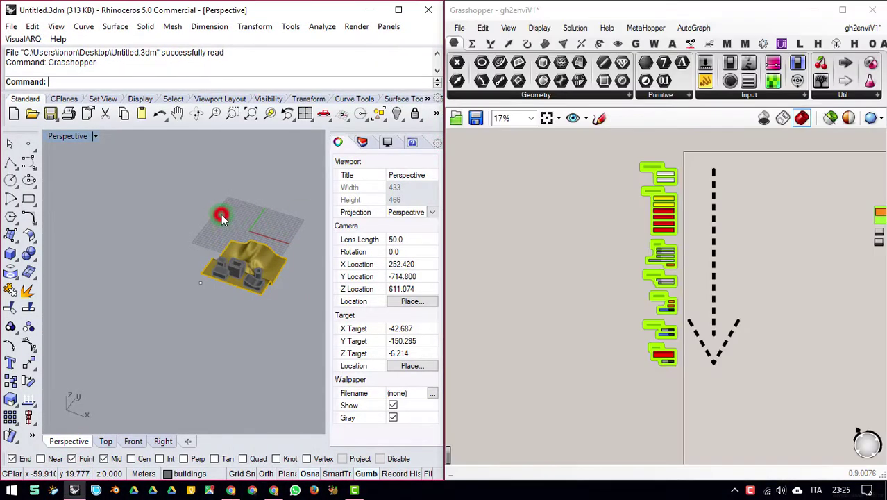
pyautogui.scroll(3, 718, 314)
pyautogui.scroll(3, 703, 333)
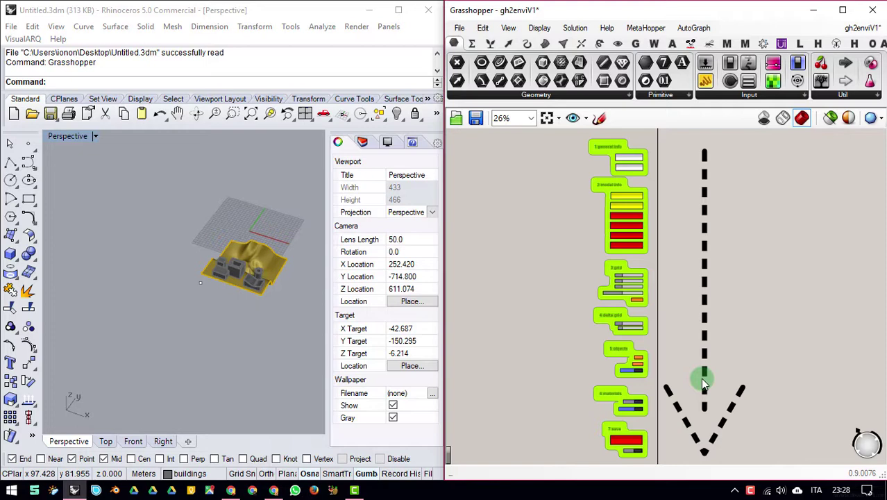
# Step: Examine the buildings and terrain in the Perspective view from several angles, and select the reference point near the terrain's corner
pyautogui.click(290, 272)
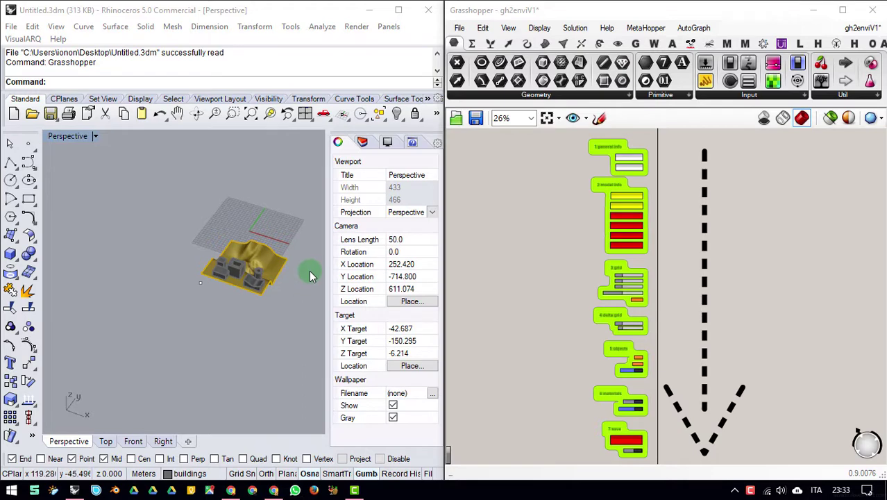
pyautogui.scroll(4, 286, 264)
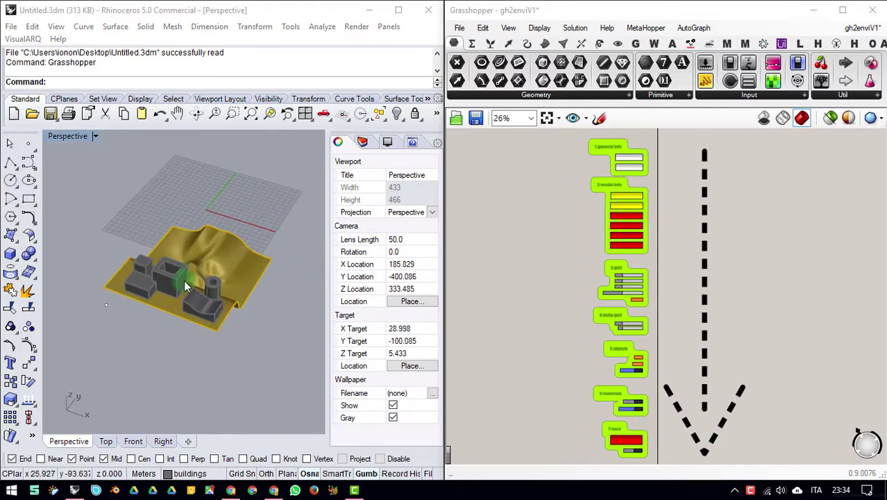
pyautogui.moveTo(183, 279); pyautogui.dragTo(152, 254, button='right')
pyautogui.scroll(2, 161, 268)
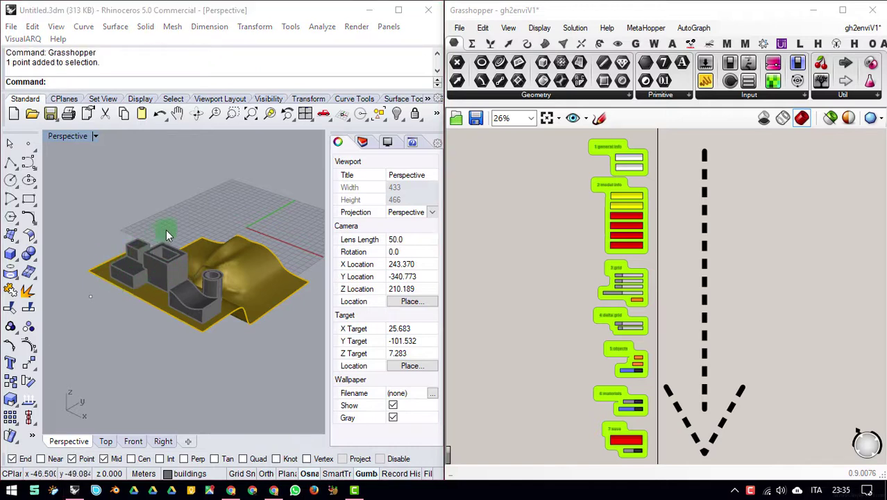
pyautogui.moveTo(186, 230); pyautogui.dragTo(283, 277, button='right')
pyautogui.moveTo(84, 363); pyautogui.dragTo(134, 336)
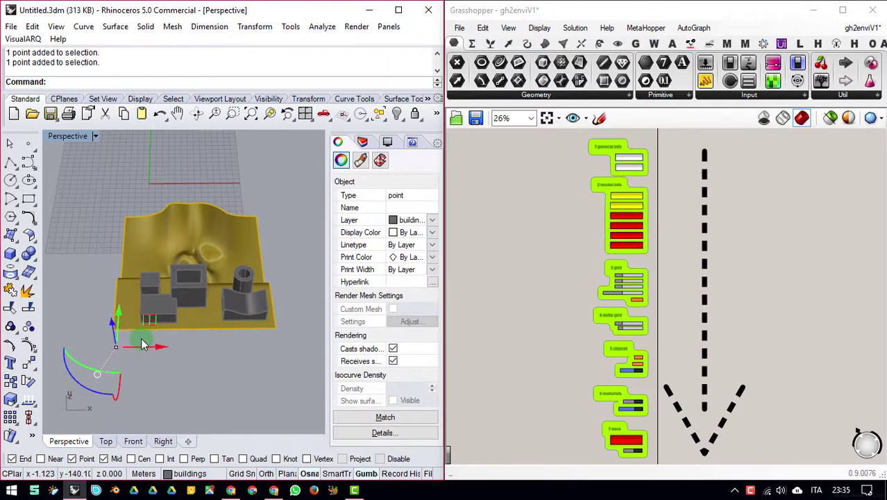
pyautogui.moveTo(171, 237); pyautogui.dragTo(190, 277, button='right')
pyautogui.scroll(-3, 191, 279)
# Step: Window-select the terrain, buildings and corner point, first in the Perspective view and again in the Top view
pyautogui.click(286, 195)
pyautogui.moveTo(286, 196); pyautogui.dragTo(124, 359)
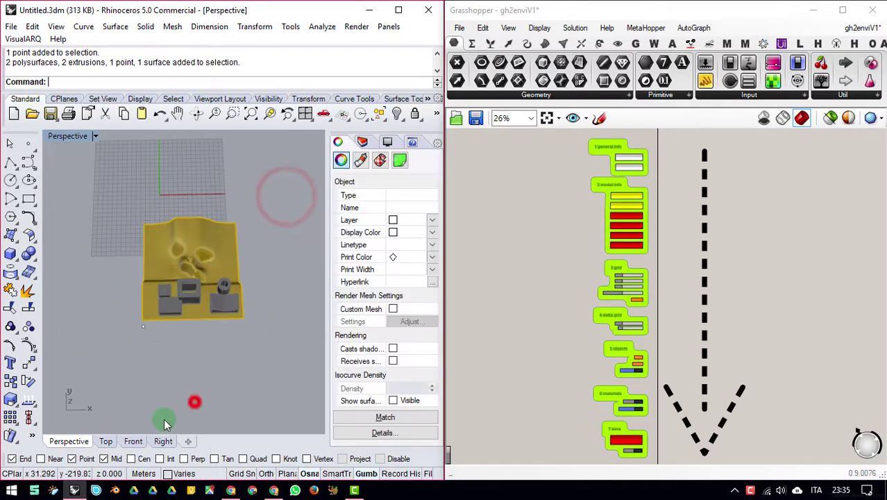
pyautogui.click(192, 402)
pyautogui.click(101, 441)
pyautogui.scroll(-12, 176, 307)
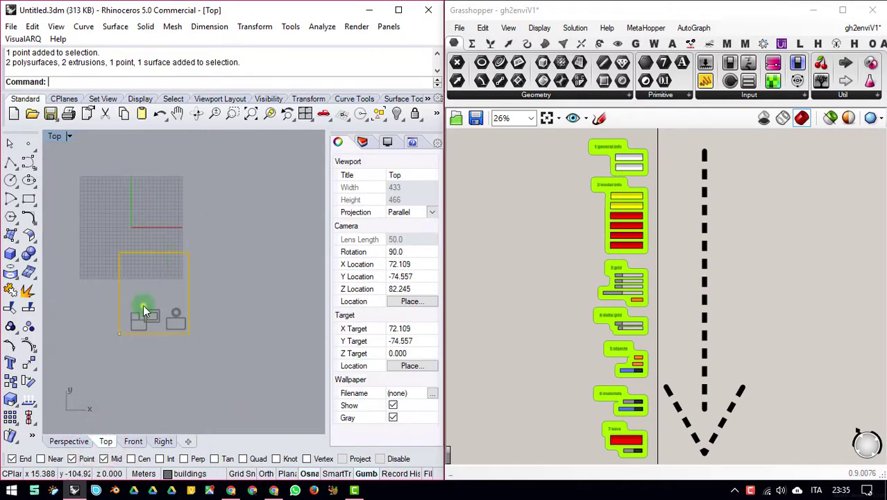
pyautogui.moveTo(143, 305); pyautogui.dragTo(163, 313, button='right')
pyautogui.click(241, 243)
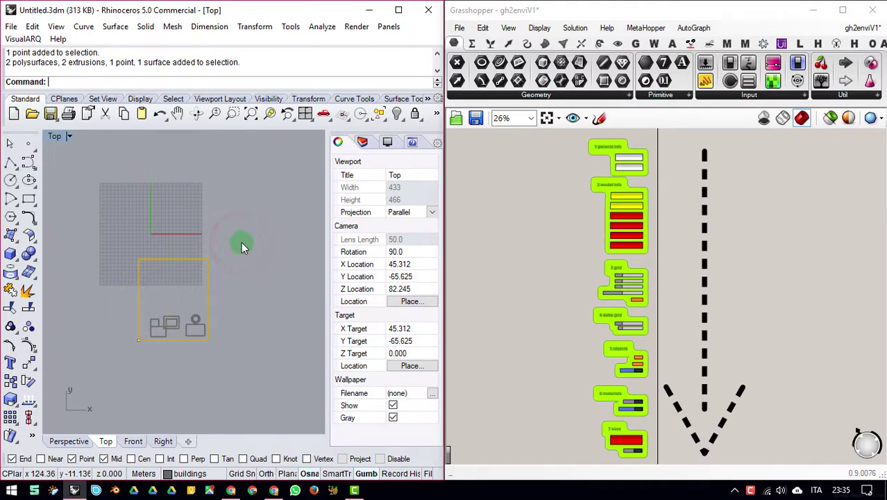
pyautogui.moveTo(241, 244); pyautogui.dragTo(115, 378)
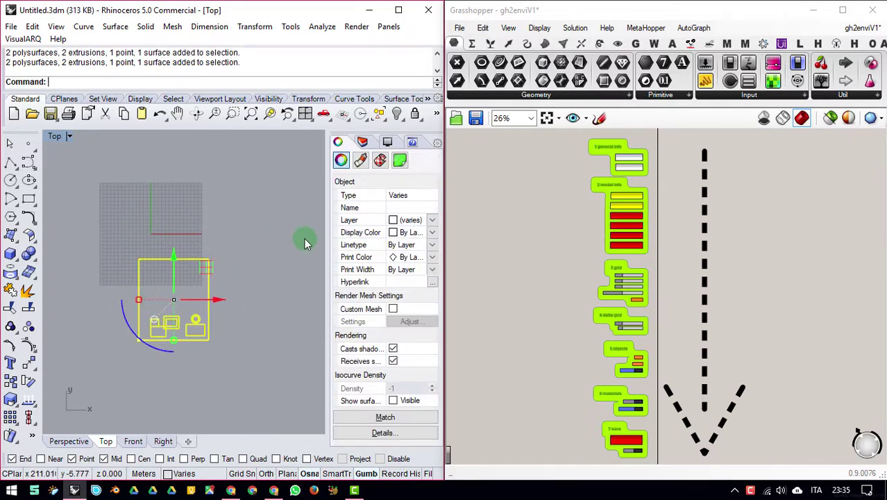
# Step: Show the layer list to review the buildings and terrain layers, and clear the object selection
pyautogui.click(669, 386)
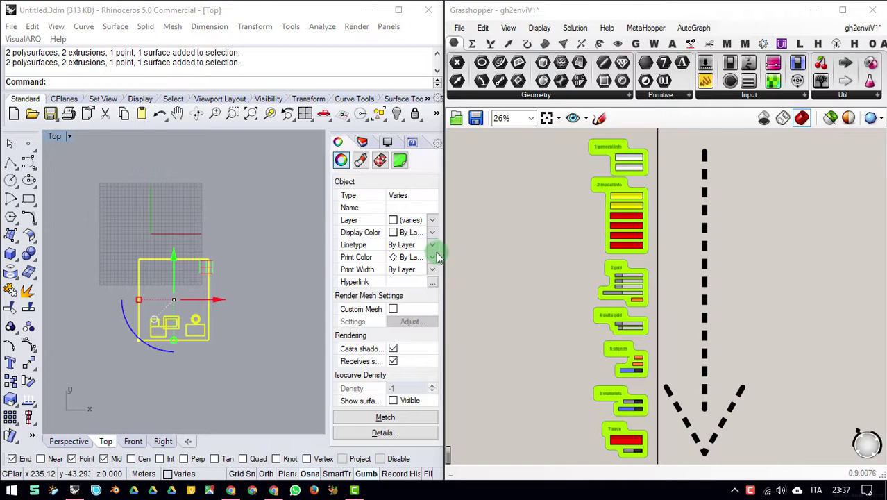
pyautogui.click(361, 141)
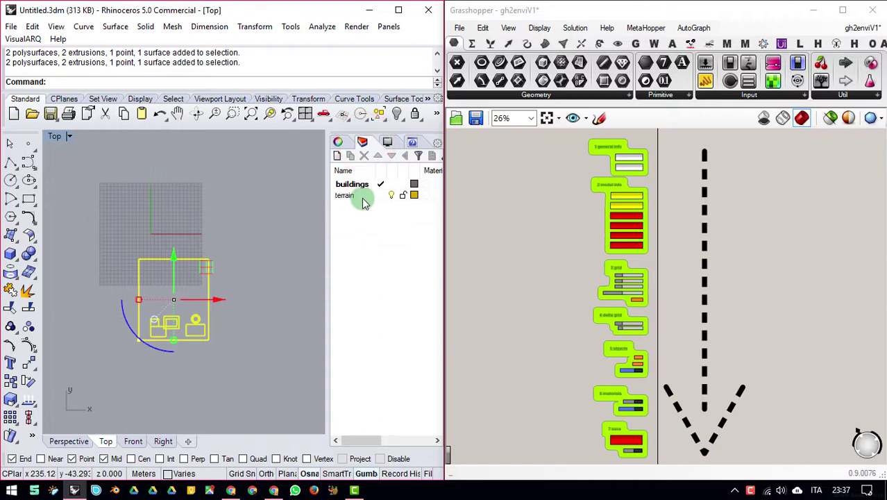
pyautogui.click(244, 226)
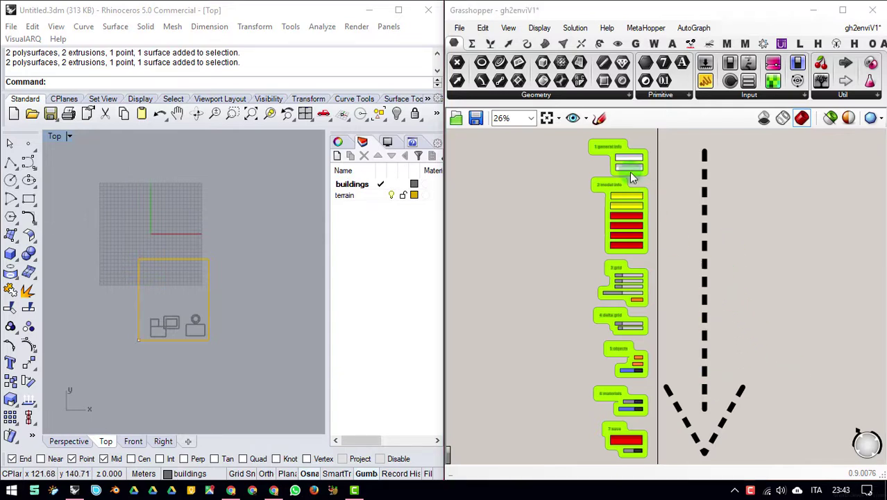
# Step: Examine the modelDescription and modelAuthor panels in the "1 general info" group of the definition
pyautogui.scroll(3, 629, 169)
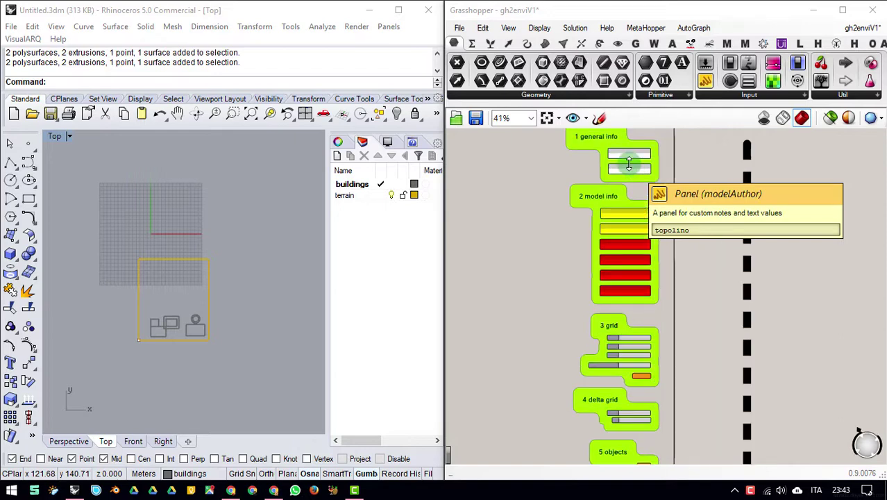
pyautogui.rightClick(678, 207)
pyautogui.click(733, 156)
pyautogui.scroll(3, 630, 148)
pyautogui.moveTo(630, 150); pyautogui.dragTo(691, 227, button='right')
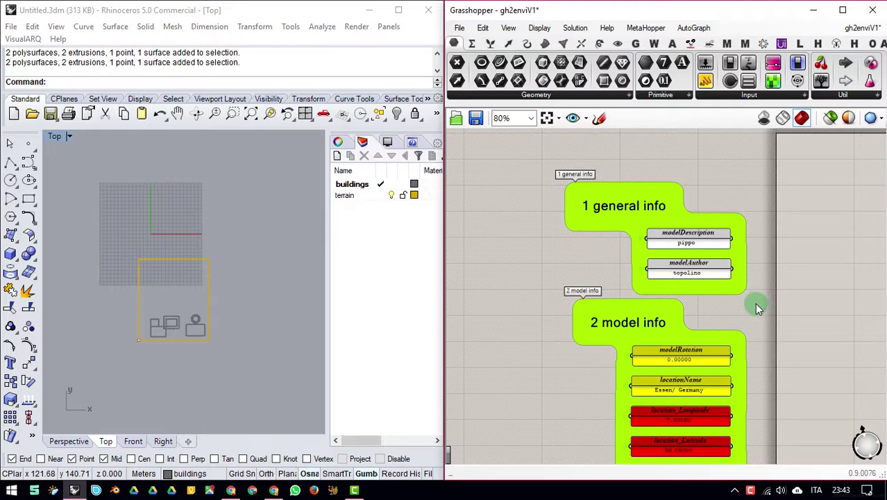
# Step: Examine the rotation, location name, longitude, latitude and time zone panels in the "2 model info" group
pyautogui.moveTo(733, 299); pyautogui.dragTo(732, 275, button='right')
pyautogui.moveTo(695, 302); pyautogui.dragTo(707, 283, button='right')
pyautogui.moveTo(693, 323); pyautogui.dragTo(695, 272, button='right')
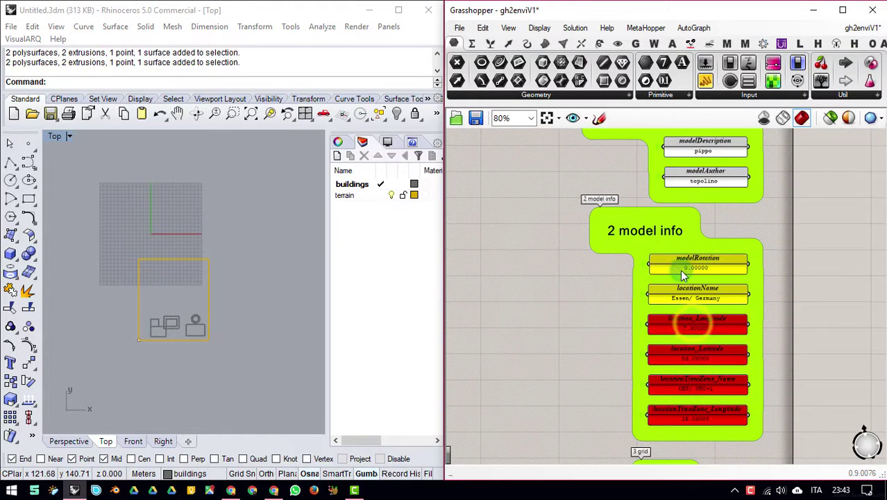
pyautogui.scroll(2, 679, 270)
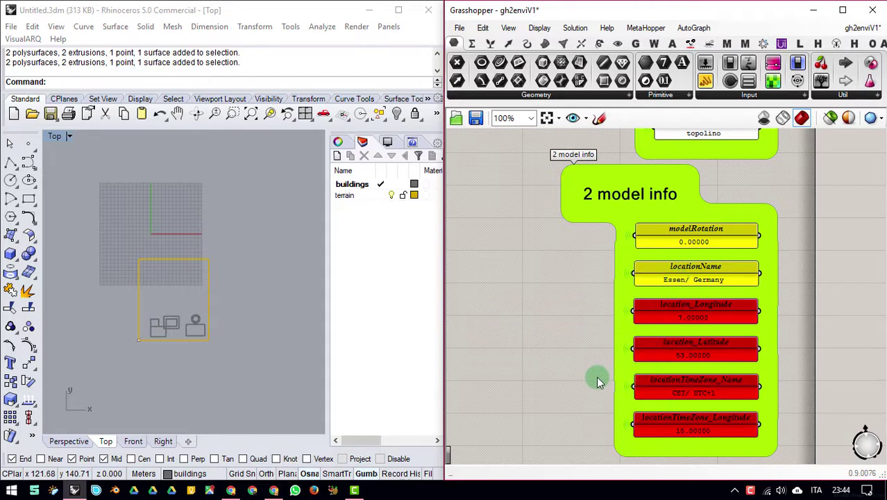
pyautogui.moveTo(597, 379); pyautogui.dragTo(600, 244, button='right')
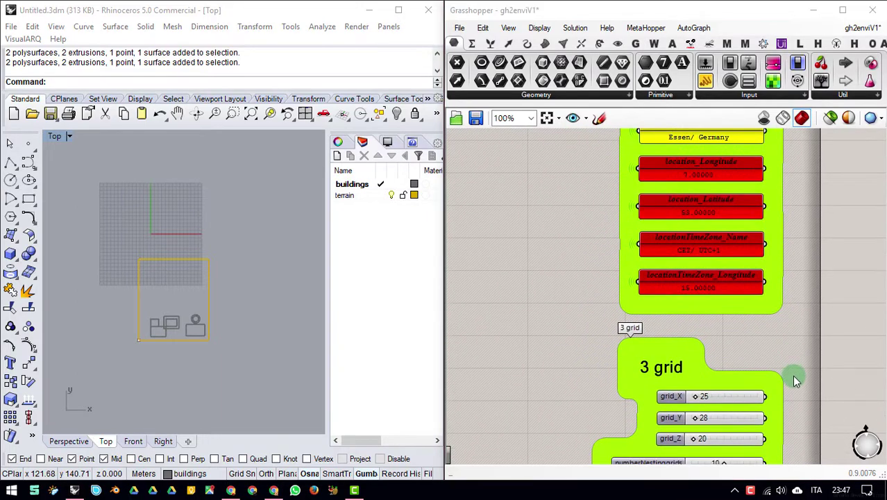
# Step: Examine the "3 grid" sliders and base_point parameter, and select the matching corner point of the terrain in the Rhino Top view
pyautogui.moveTo(792, 372); pyautogui.dragTo(781, 283, button='right')
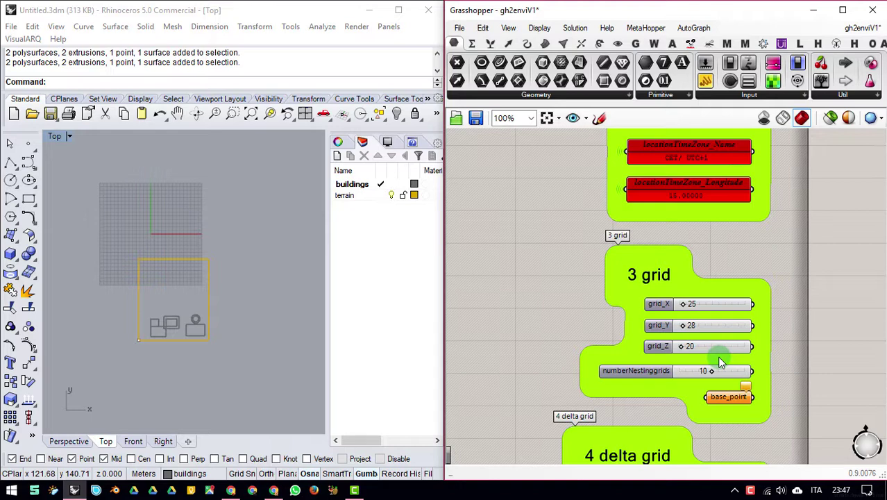
pyautogui.click(729, 401)
pyautogui.click(117, 358)
pyautogui.moveTo(140, 330); pyautogui.dragTo(142, 331)
pyautogui.click(152, 407)
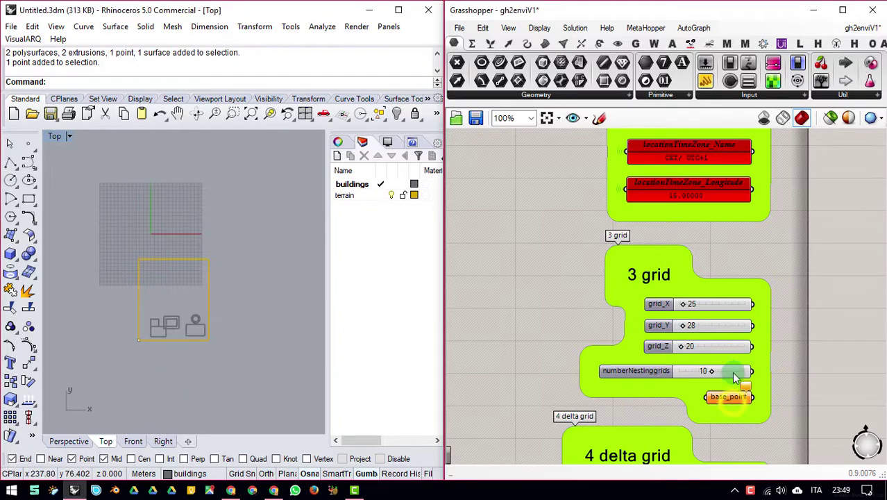
pyautogui.rightClick(723, 326)
pyautogui.click(816, 223)
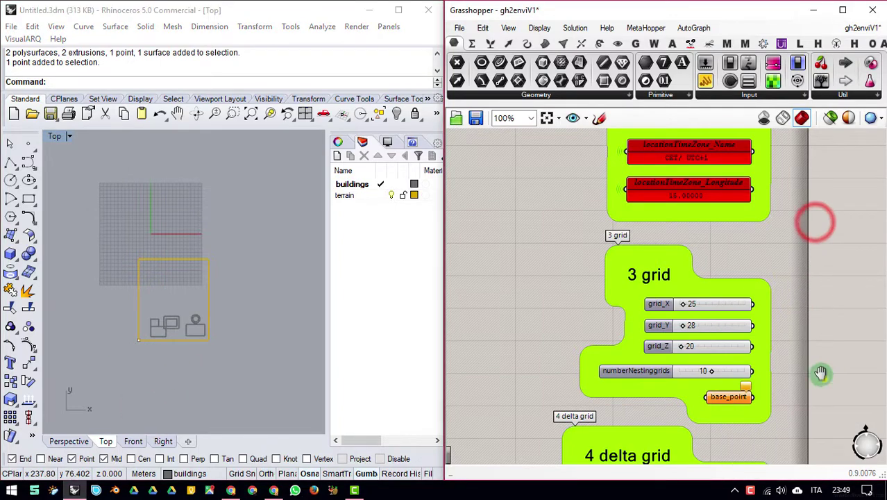
# Step: Examine the dX/dY and dZ sliders in the "4 delta grid" group by selecting the dX/dY slider
pyautogui.moveTo(826, 379); pyautogui.dragTo(812, 223, button='right')
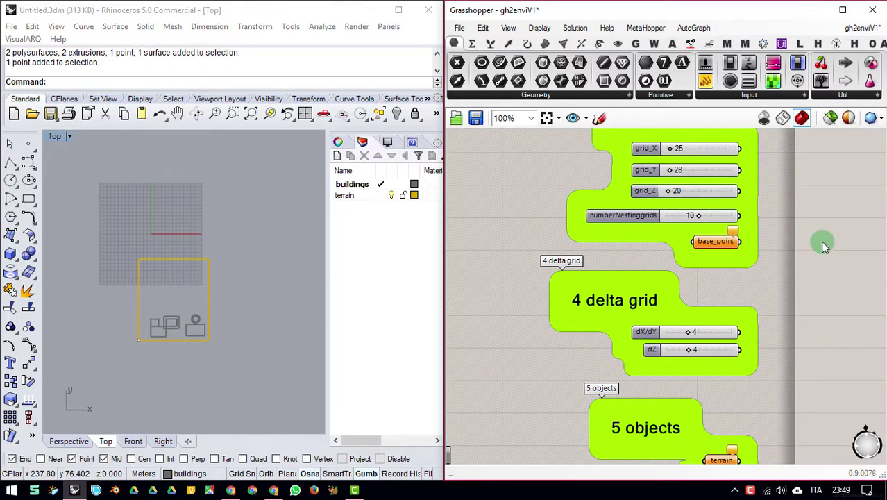
pyautogui.click(644, 334)
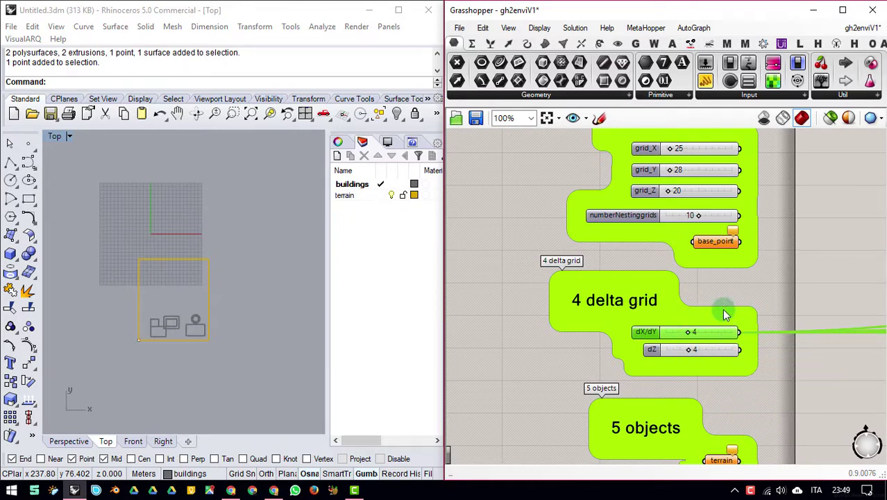
pyautogui.click(669, 353)
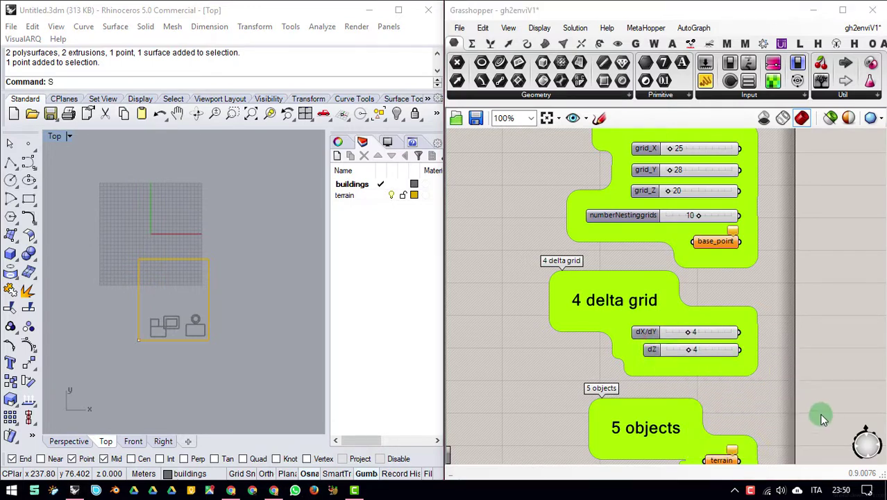
# Step: Review the "5 objects", "6 materials" and "7 save" groups, including the filePath panel and save file button
pyautogui.moveTo(805, 439); pyautogui.dragTo(800, 300, button='right')
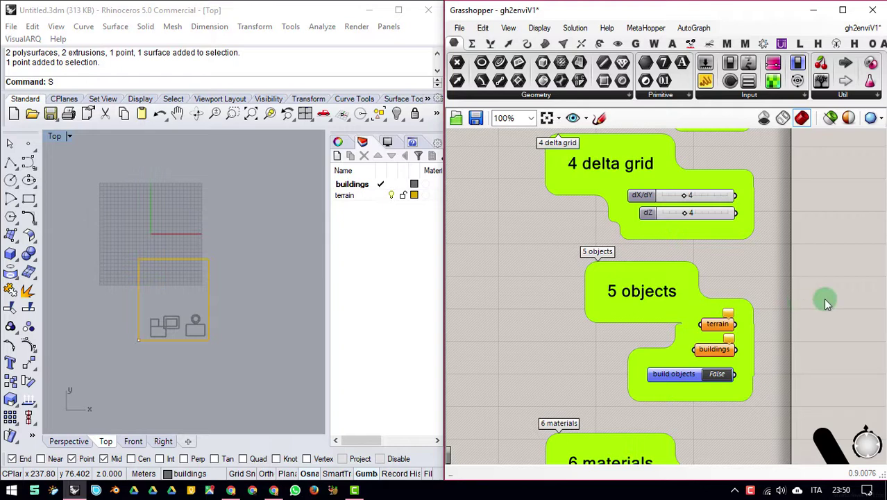
pyautogui.moveTo(798, 394); pyautogui.dragTo(802, 296, button='right')
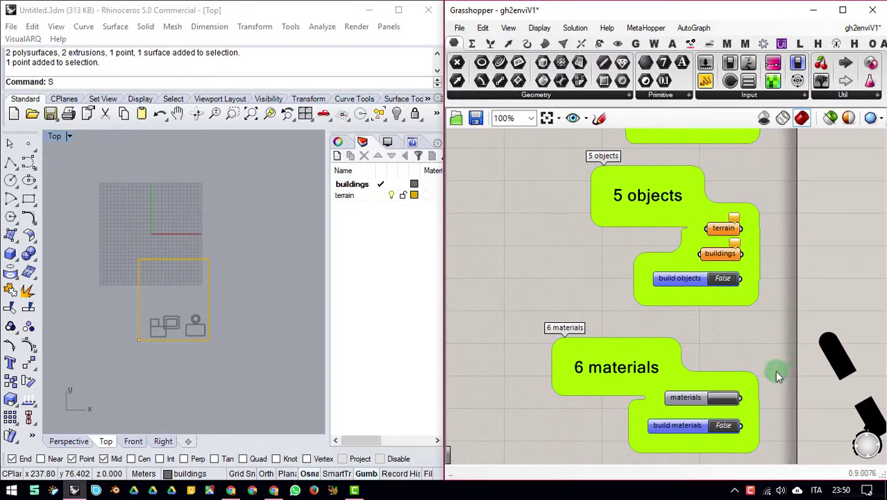
pyautogui.moveTo(776, 368); pyautogui.dragTo(782, 209, button='right')
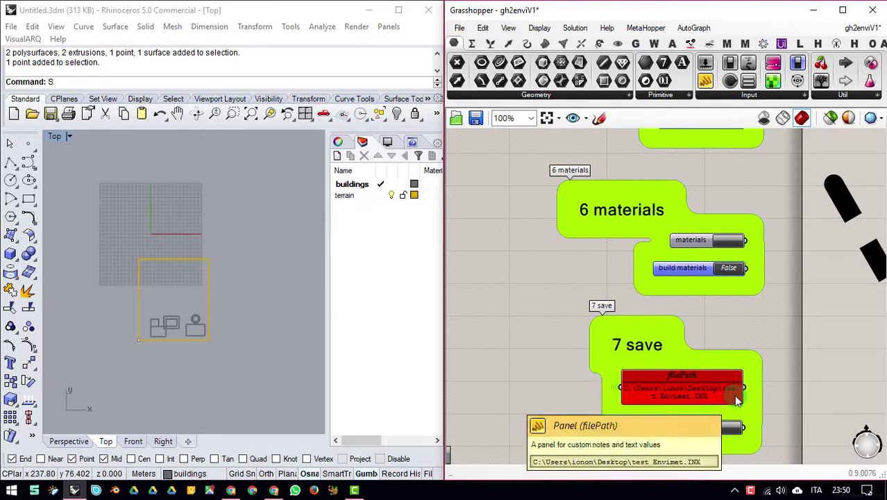
pyautogui.click(727, 429)
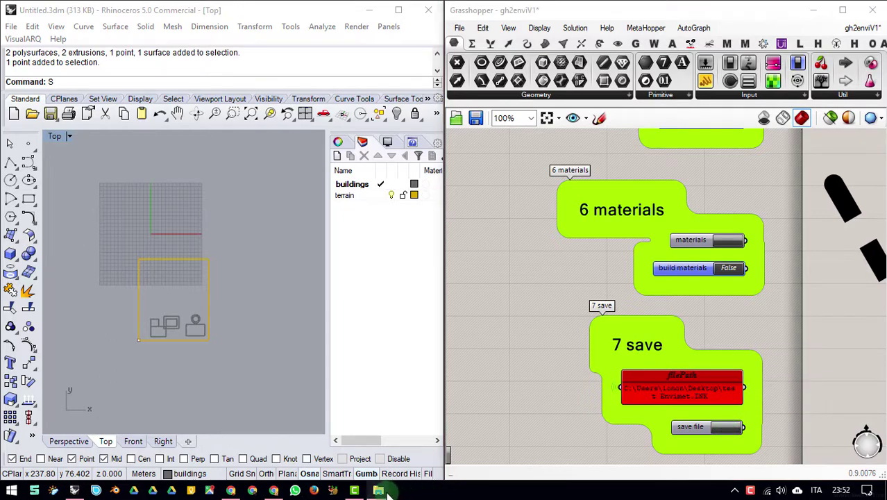
# Step: Switch to File Explorer and copy the path of the ENVI-met project folder roma
pyautogui.click(383, 491)
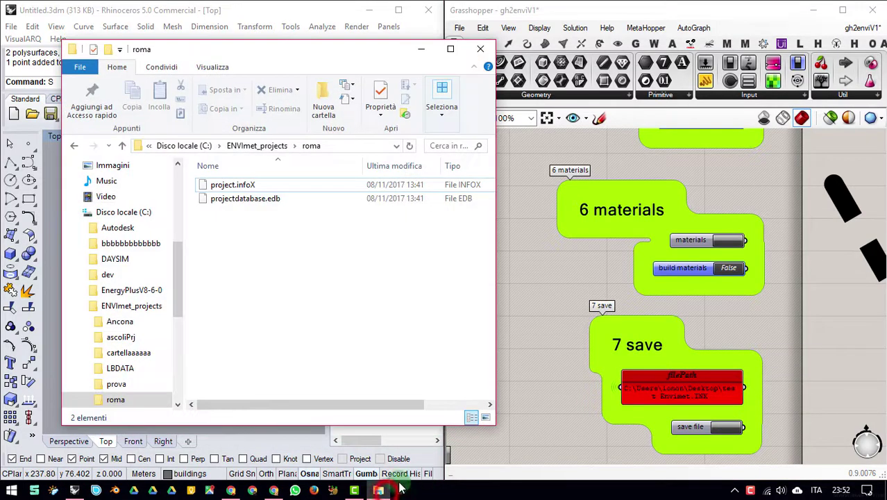
pyautogui.click(341, 144)
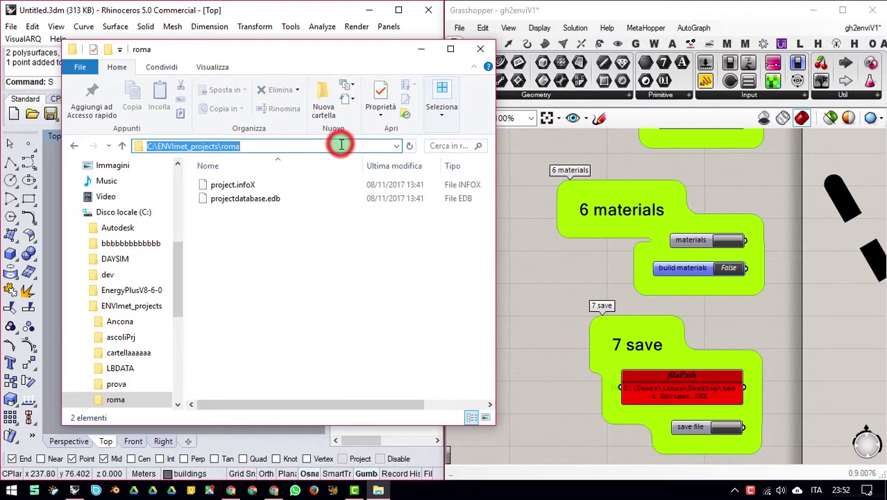
pyautogui.rightClick(252, 145)
pyautogui.click(289, 186)
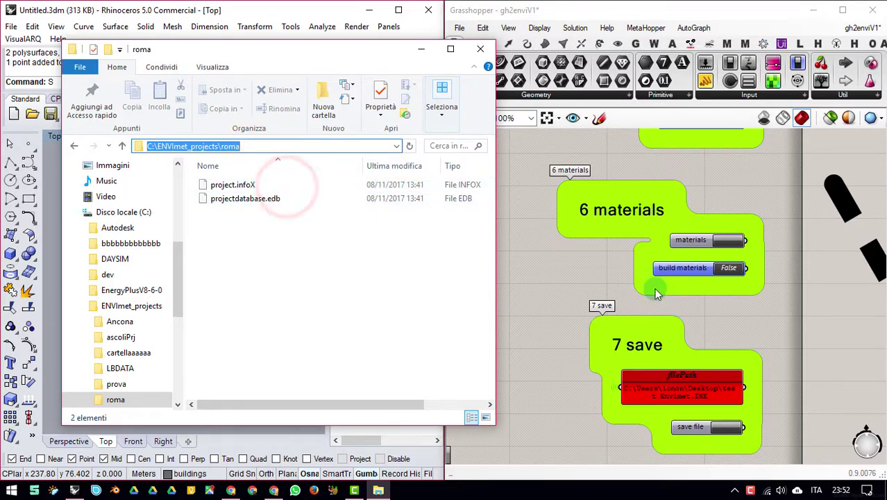
# Step: Change the filePath panel's folder to C:\ENVImet_projects\roma, remove the space in the file name testEnvimet.INX, and close the roma folder window
pyautogui.doubleClick(660, 386)
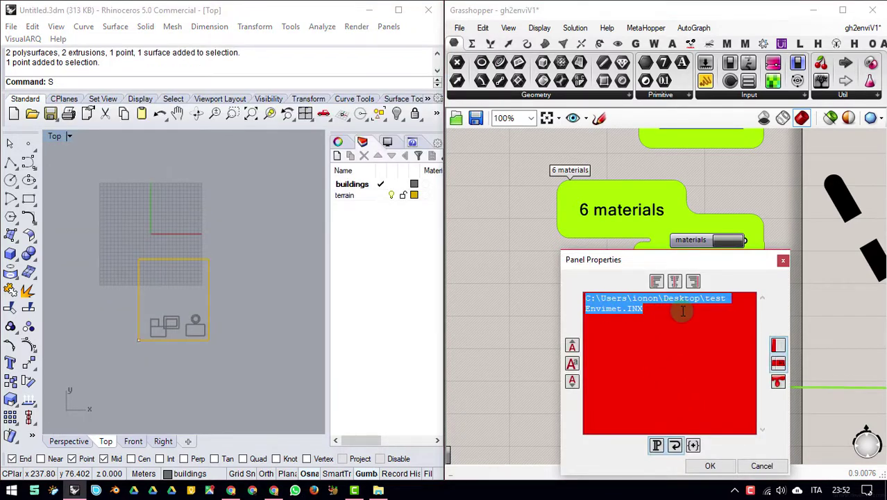
pyautogui.click(604, 296)
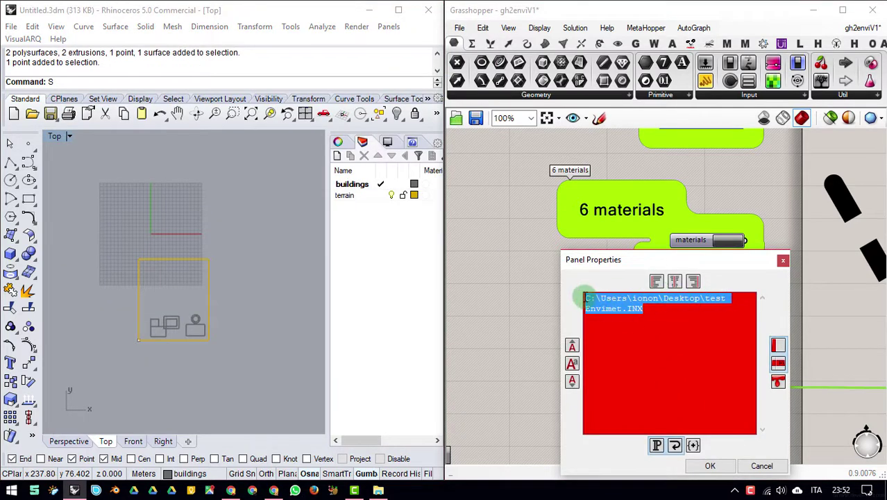
pyautogui.moveTo(586, 297); pyautogui.dragTo(706, 298)
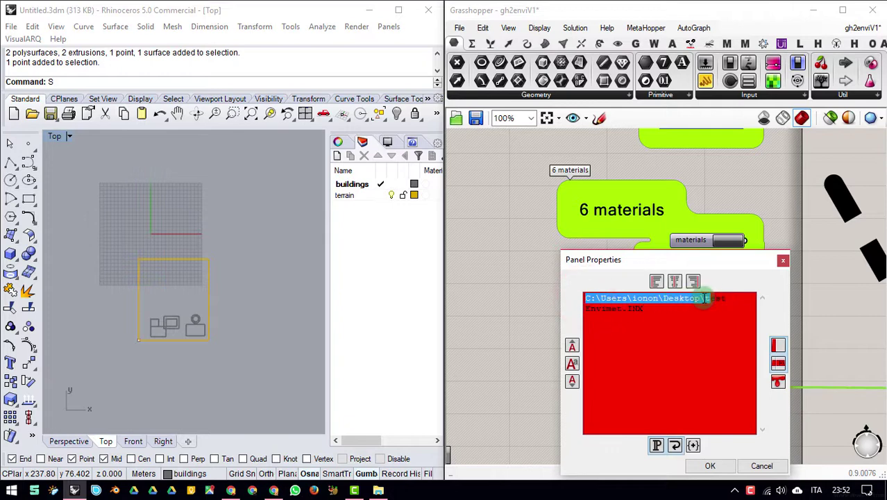
pyautogui.write('C:\\ENVImet_projects\\some')
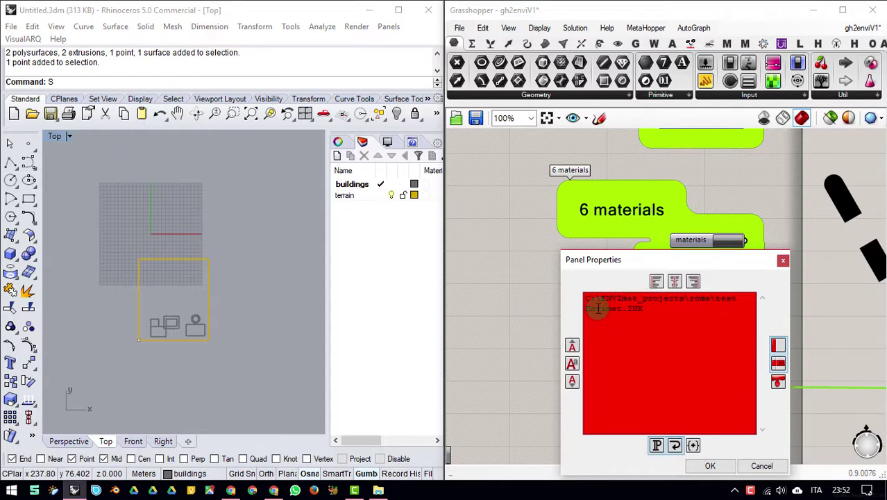
pyautogui.moveTo(595, 307); pyautogui.dragTo(662, 309)
pyautogui.moveTo(652, 310); pyautogui.dragTo(589, 308)
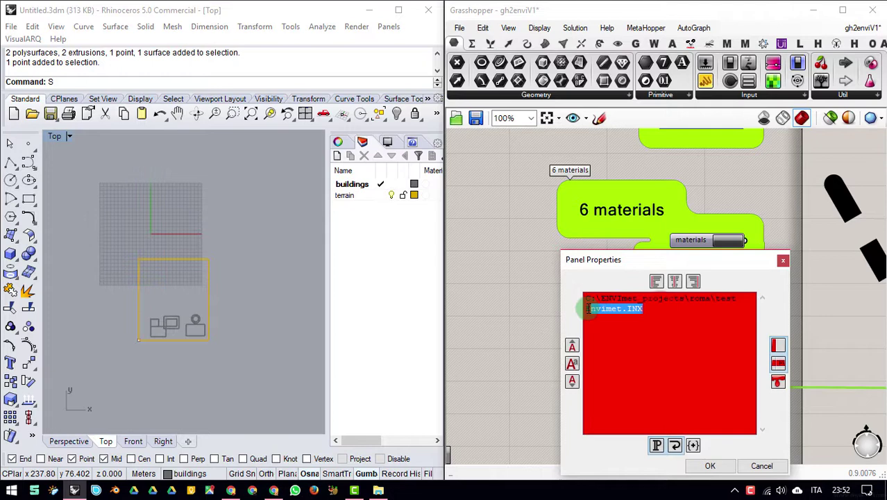
pyautogui.click(737, 299)
pyautogui.press('Delete')
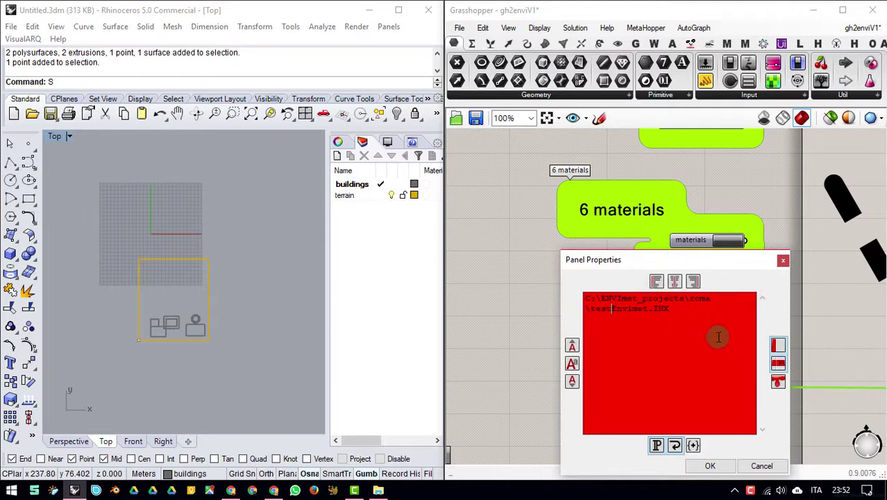
pyautogui.click(710, 466)
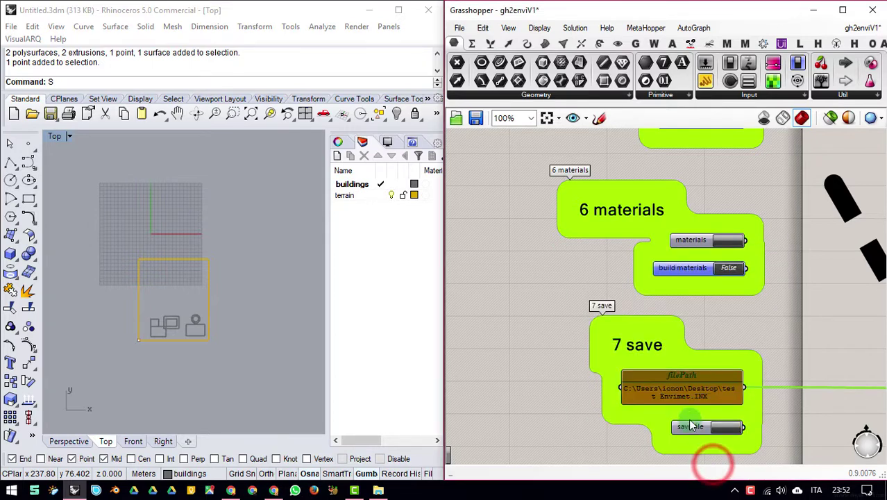
pyautogui.click(380, 491)
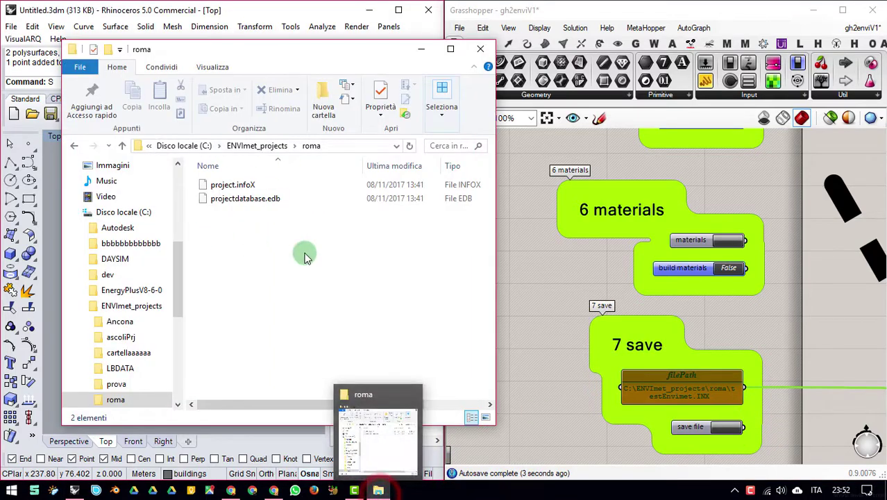
pyautogui.click(478, 53)
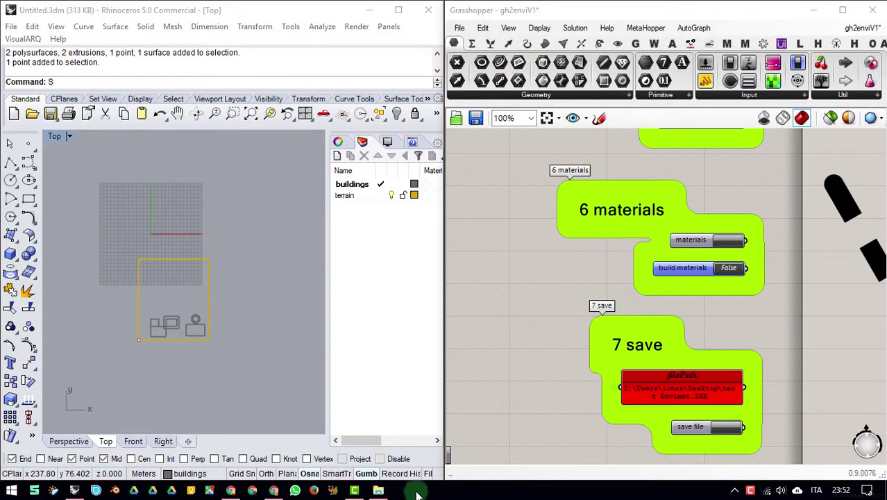
# Step: Copy the C:\ENVImet_projects\roma folder path from File Explorer
pyautogui.click(380, 491)
pyautogui.click(340, 145)
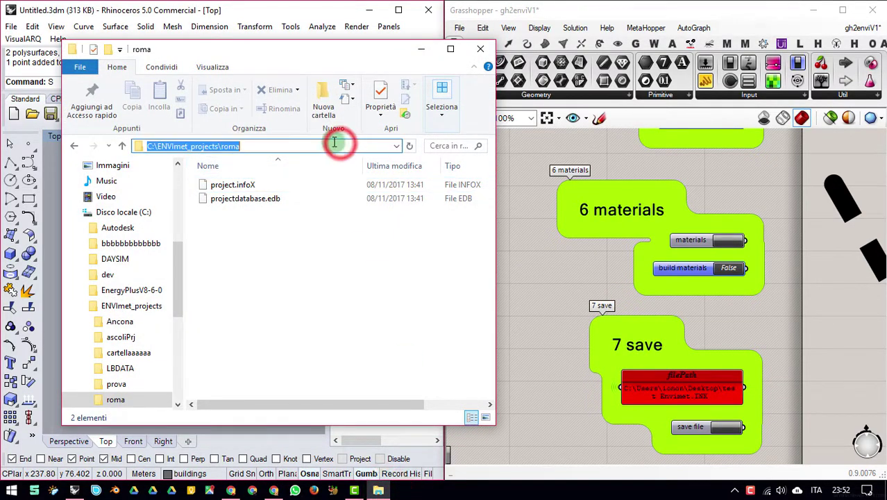
pyautogui.rightClick(252, 146)
pyautogui.click(283, 189)
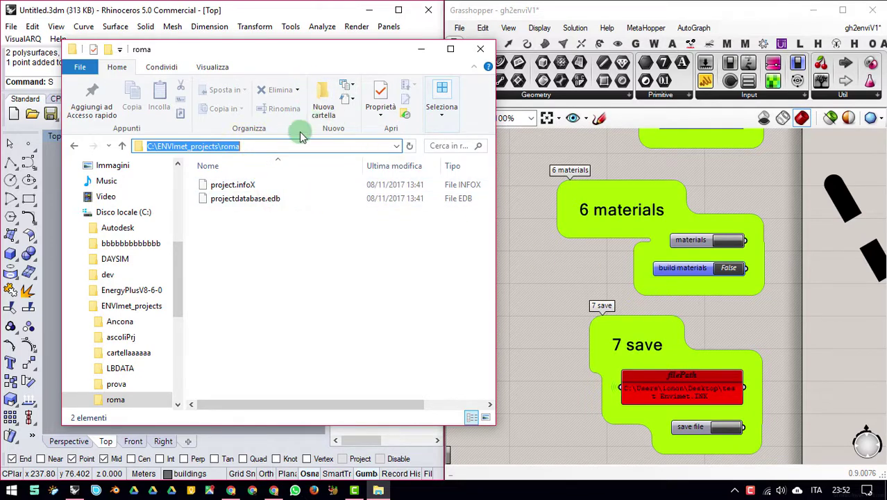
# Step: Set the filePath panel in the "7 save" group to C:\ENVImet_projects\roma\testEnvimet.INX and close the File Explorer window
pyautogui.click(669, 386)
pyautogui.doubleClick(669, 386)
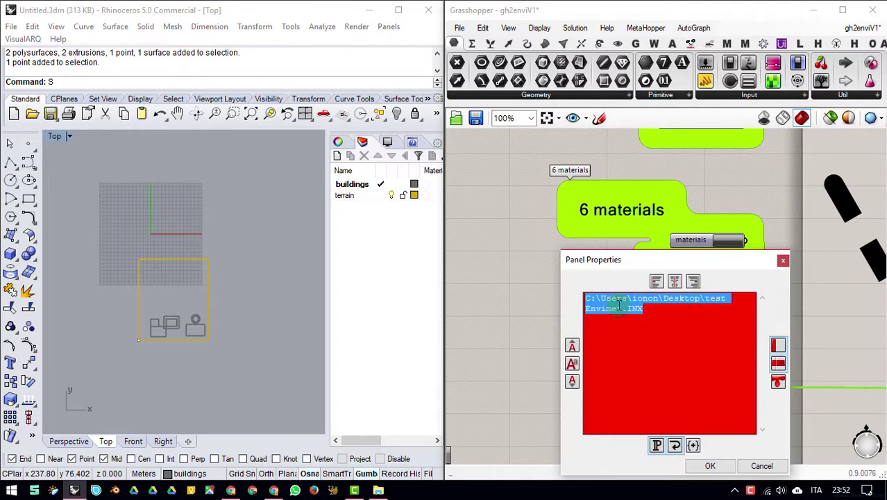
pyautogui.click(585, 297)
pyautogui.moveTo(585, 298); pyautogui.dragTo(702, 298)
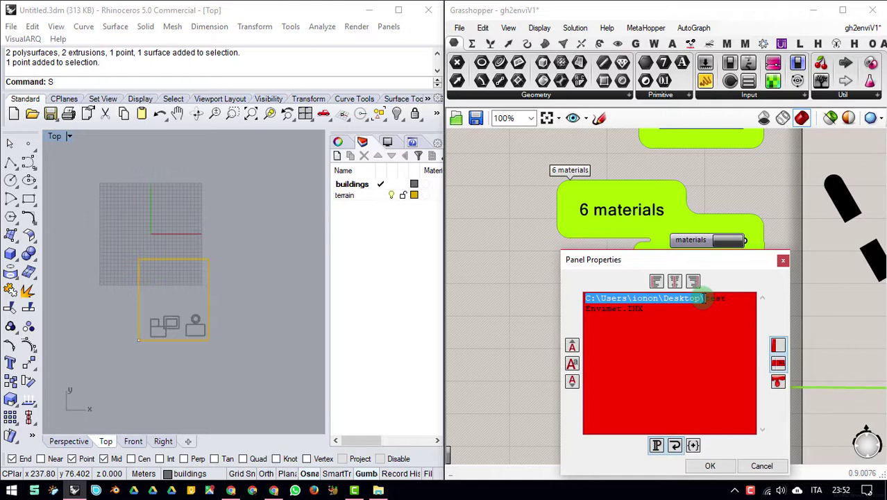
pyautogui.write('C:\\ENVImet_projects')
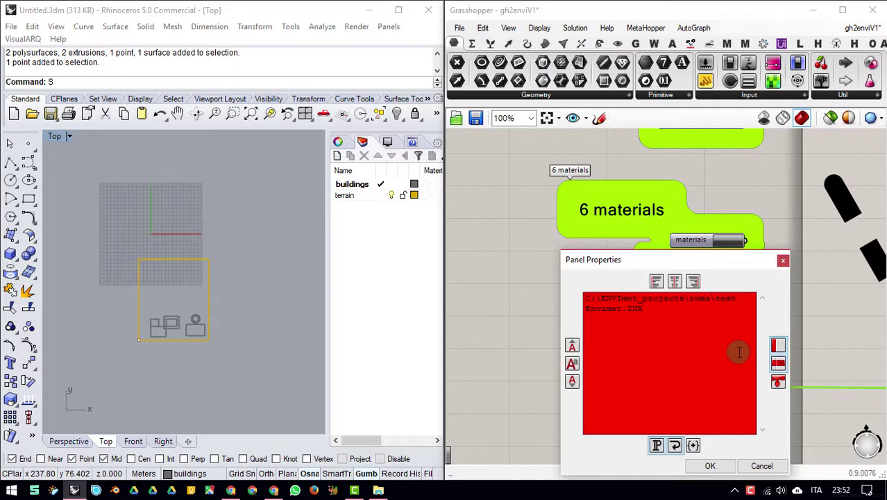
pyautogui.moveTo(595, 309)
pyautogui.mouseDown()
pyautogui.moveTo(657, 309)
pyautogui.moveTo(586, 308)
pyautogui.mouseUp()
pyautogui.click(738, 300)
pyautogui.press('Delete')
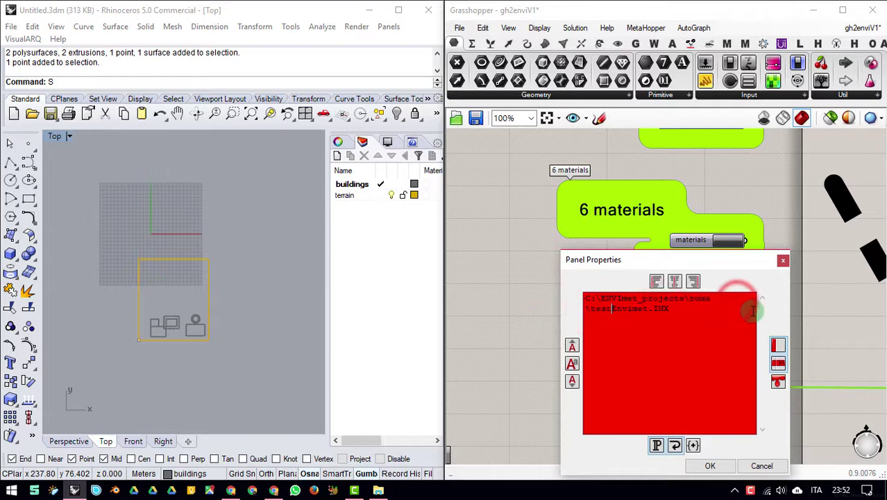
pyautogui.click(710, 467)
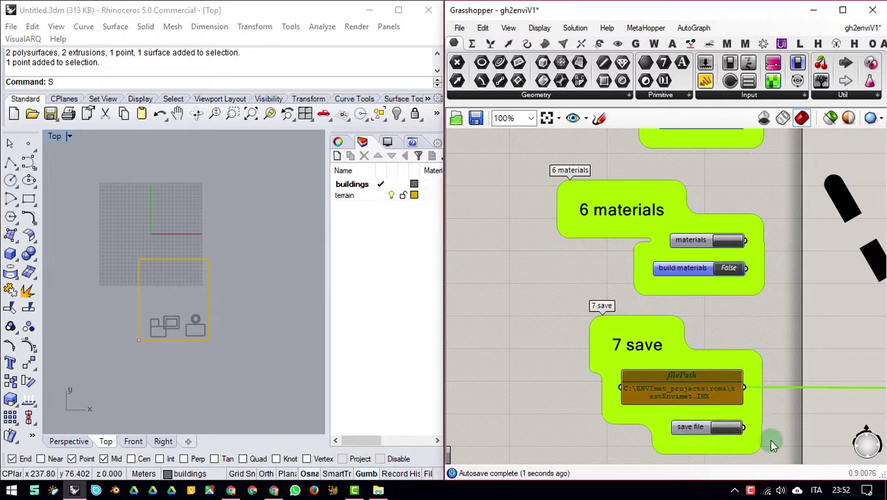
pyautogui.click(386, 492)
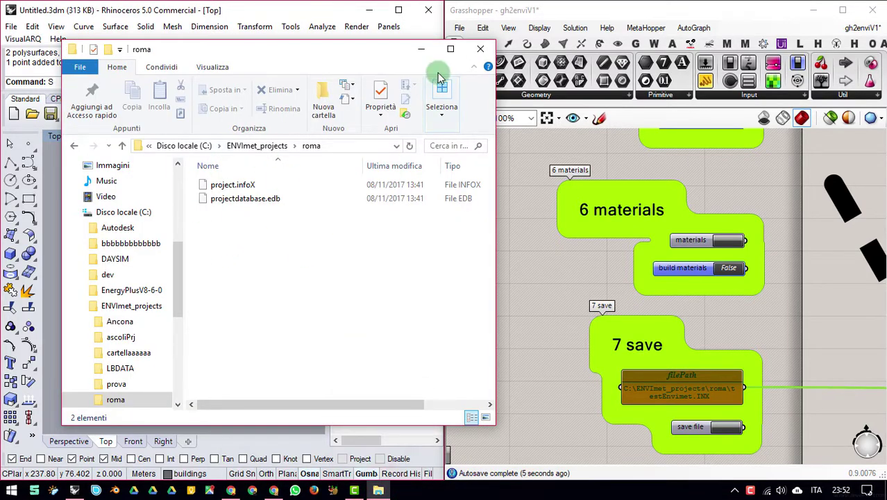
pyautogui.click(479, 48)
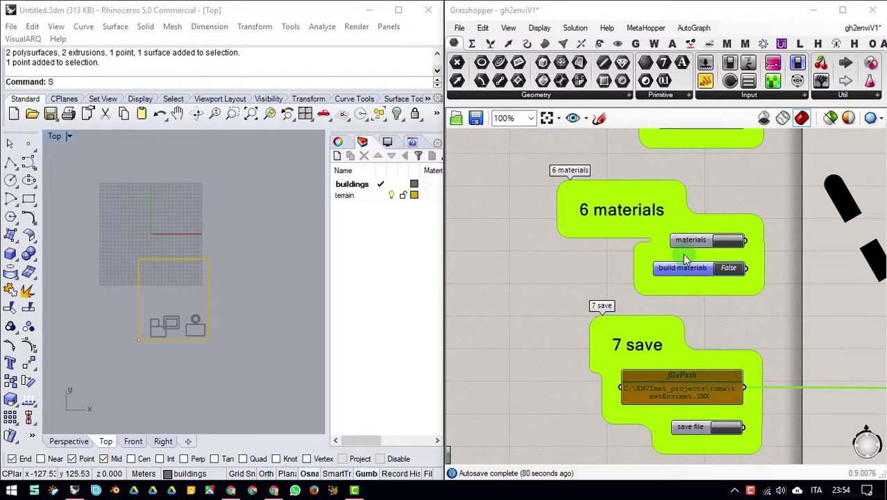
# Step: Examine the panels in the "1 general info" and "2 model info" groups, from model description to time zone longitude
pyautogui.click(669, 180)
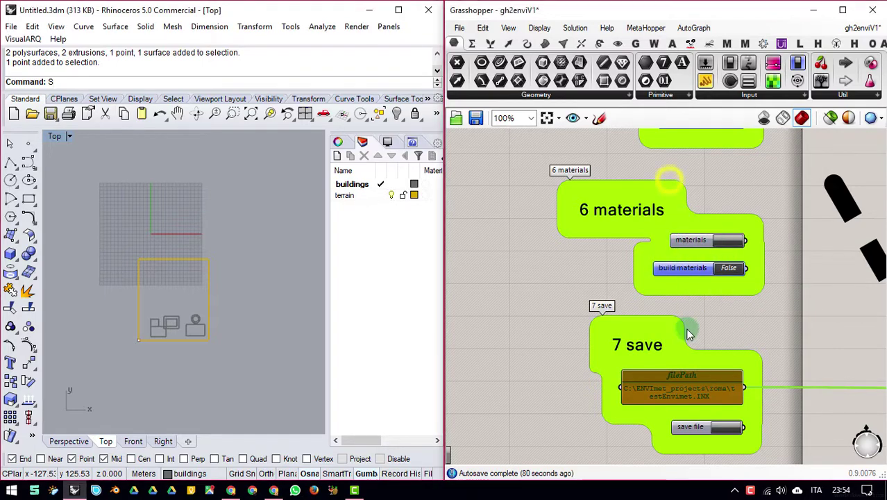
pyautogui.middleClick(688, 333)
pyautogui.scroll(-5, 653, 282)
pyautogui.click(606, 189)
pyautogui.moveTo(584, 159); pyautogui.dragTo(581, 319, button='right')
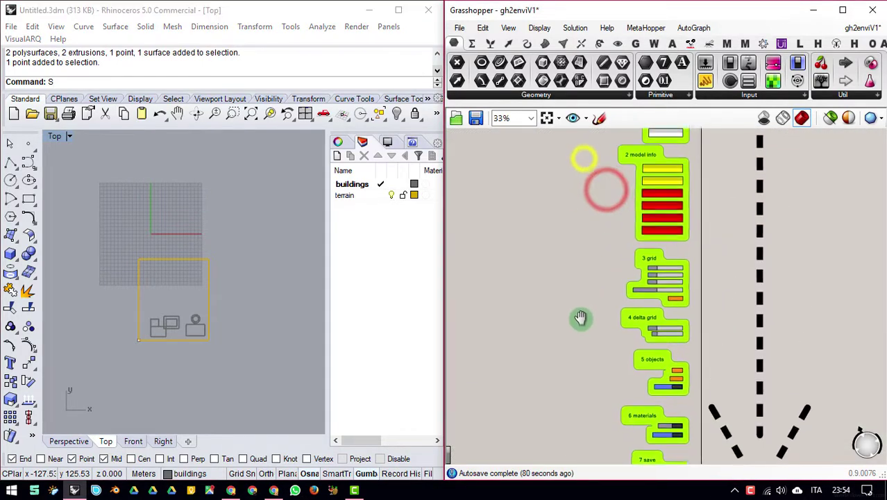
pyautogui.moveTo(606, 222); pyautogui.dragTo(602, 326, button='right')
pyautogui.scroll(3, 638, 258)
pyautogui.moveTo(651, 276); pyautogui.dragTo(651, 255, button='right')
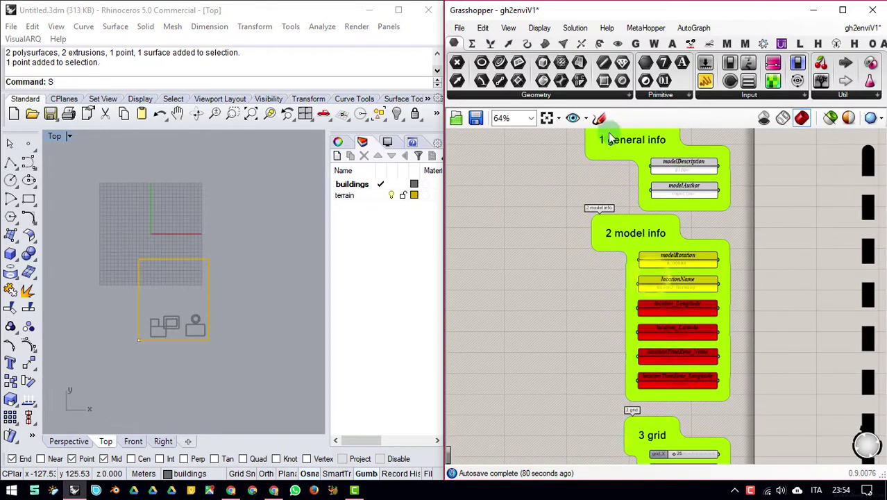
pyautogui.moveTo(632, 285); pyautogui.dragTo(611, 222, button='right')
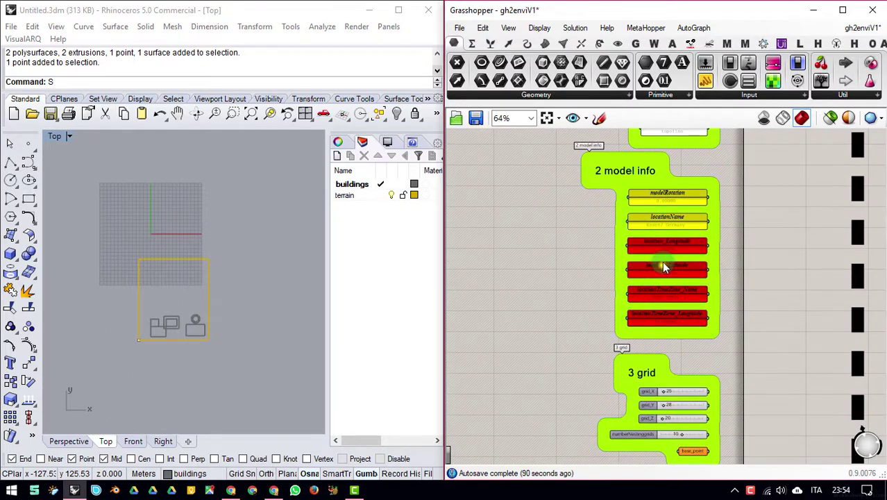
pyautogui.moveTo(662, 262); pyautogui.dragTo(649, 216, button='right')
pyautogui.scroll(3, 681, 199)
pyautogui.moveTo(708, 235); pyautogui.dragTo(784, 337, button='right')
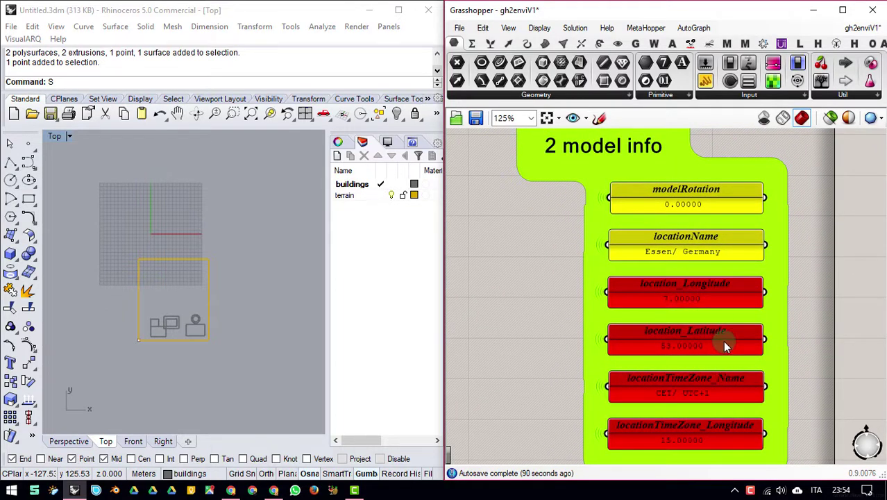
pyautogui.moveTo(723, 340); pyautogui.dragTo(693, 158, button='right')
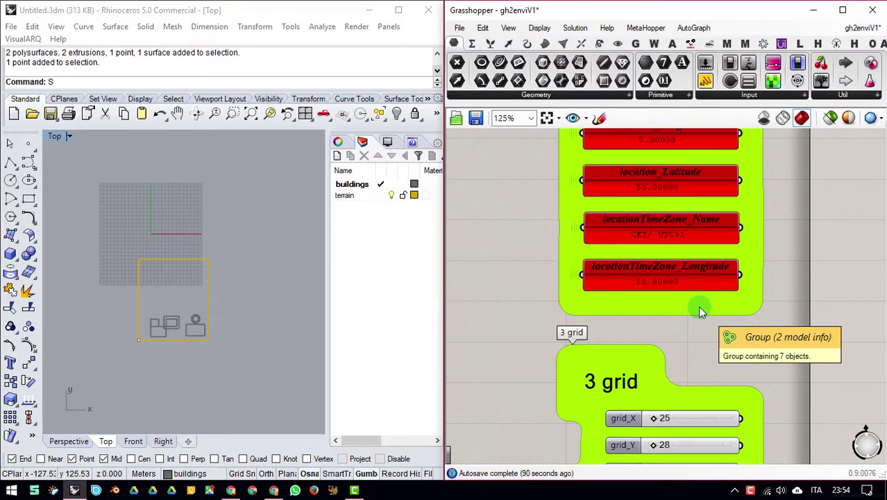
# Step: Select the terrain's corner point in the Rhino Top view and assign it to the base_point parameter in the "3 grid" group
pyautogui.moveTo(701, 313); pyautogui.dragTo(713, 159, button='right')
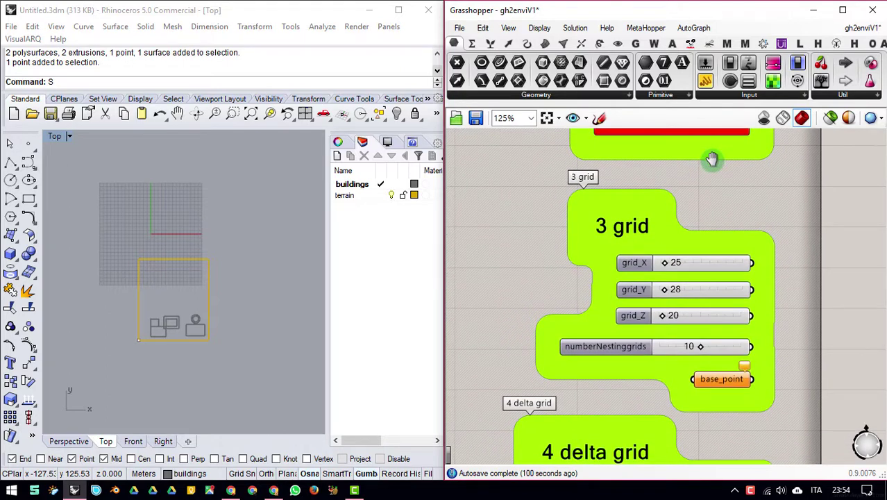
pyautogui.rightClick(735, 379)
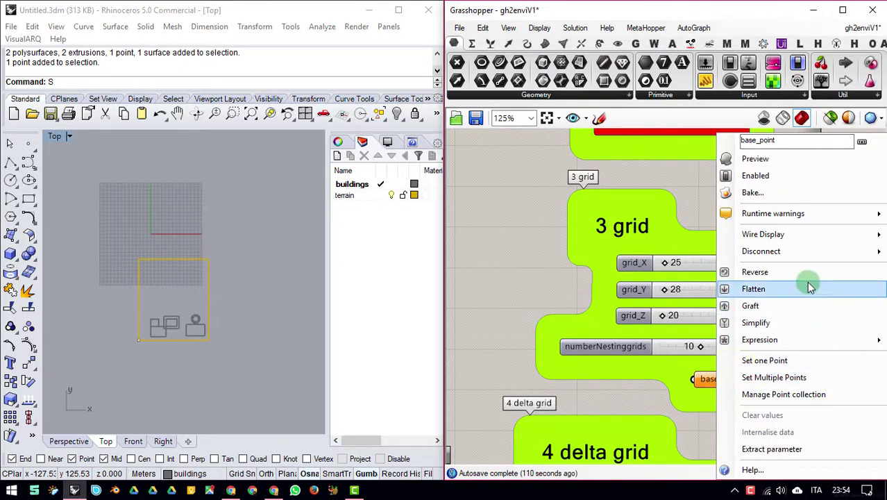
pyautogui.click(559, 393)
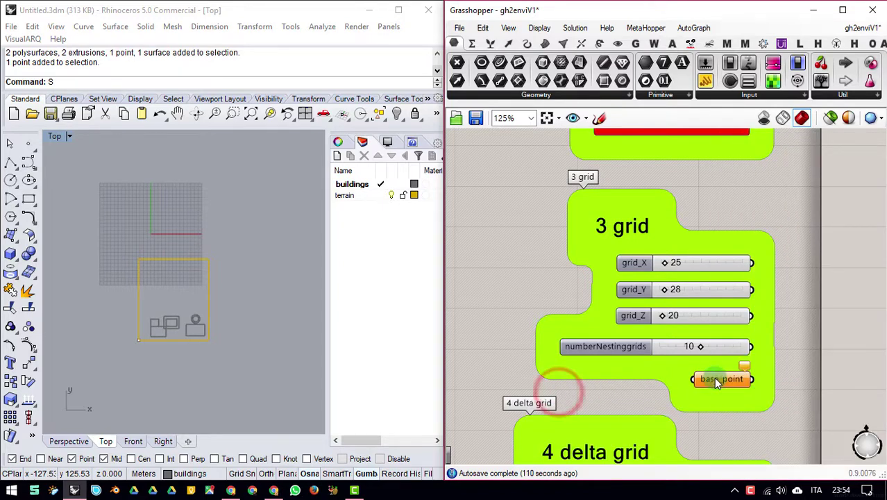
pyautogui.moveTo(133, 370); pyautogui.dragTo(185, 281, button='right')
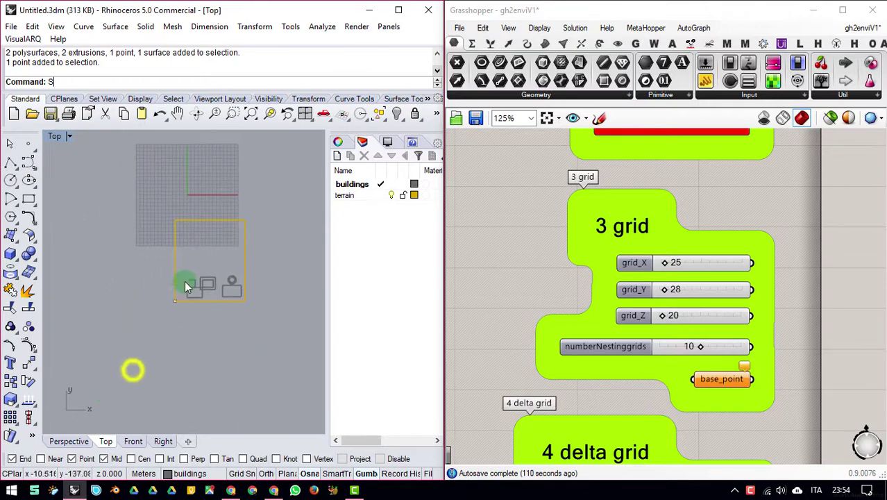
pyautogui.scroll(5, 202, 299)
pyautogui.click(100, 383)
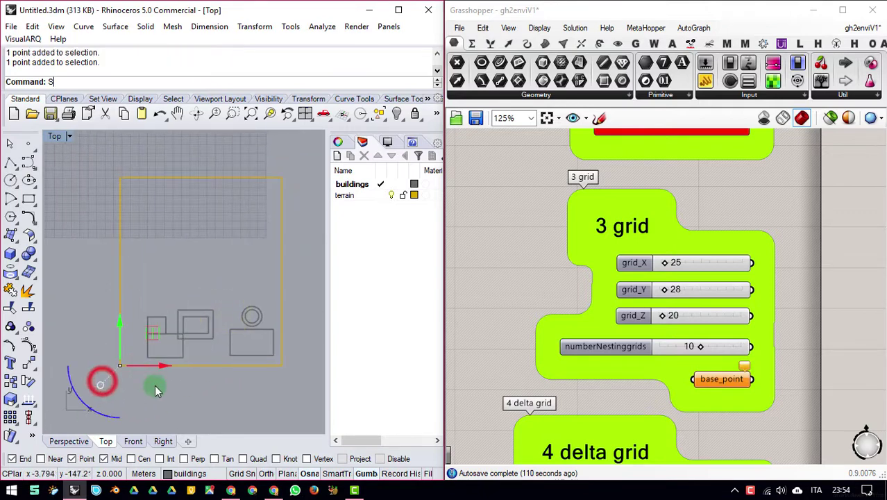
pyautogui.rightClick(726, 377)
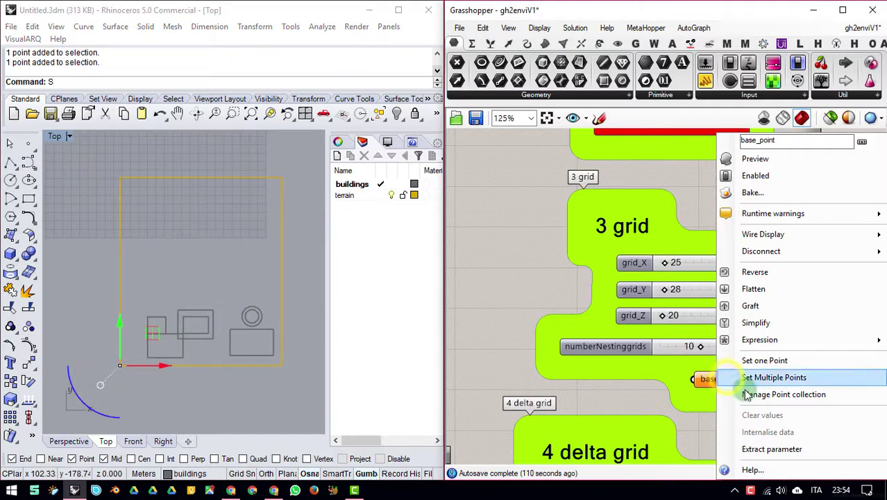
pyautogui.click(767, 361)
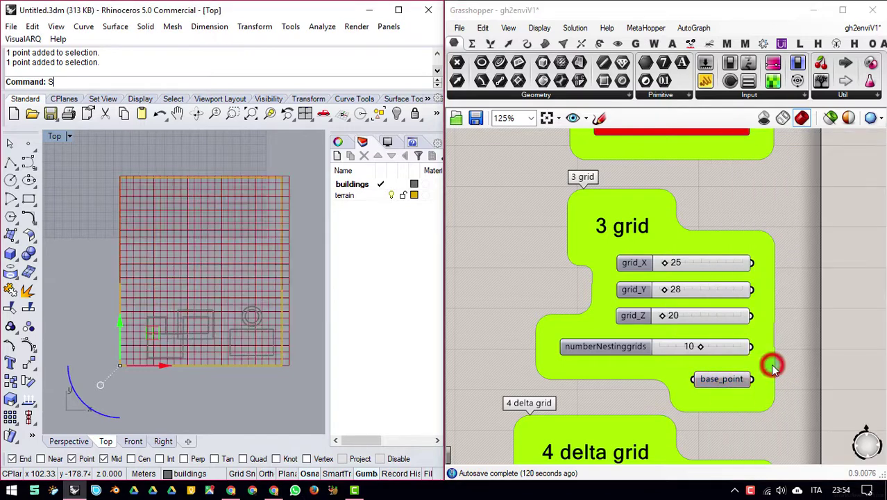
pyautogui.click(720, 380)
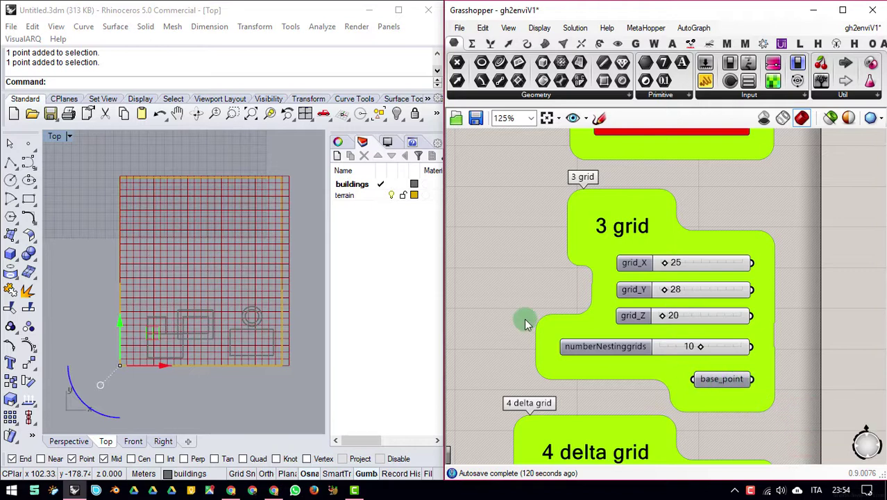
# Step: Examine the terrain, buildings and grid from several angles in the Rhino Perspective view
pyautogui.click(385, 215)
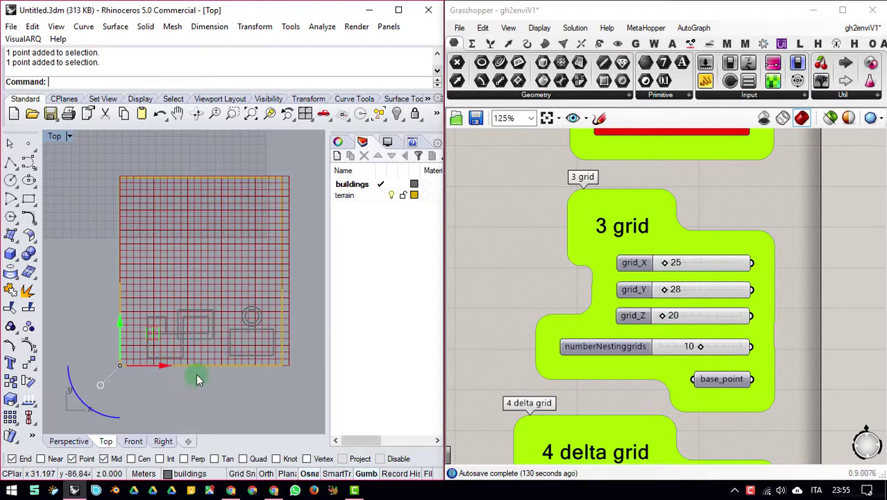
pyautogui.click(69, 442)
pyautogui.moveTo(199, 348); pyautogui.dragTo(261, 320, button='right')
pyautogui.moveTo(250, 330); pyautogui.dragTo(271, 303)
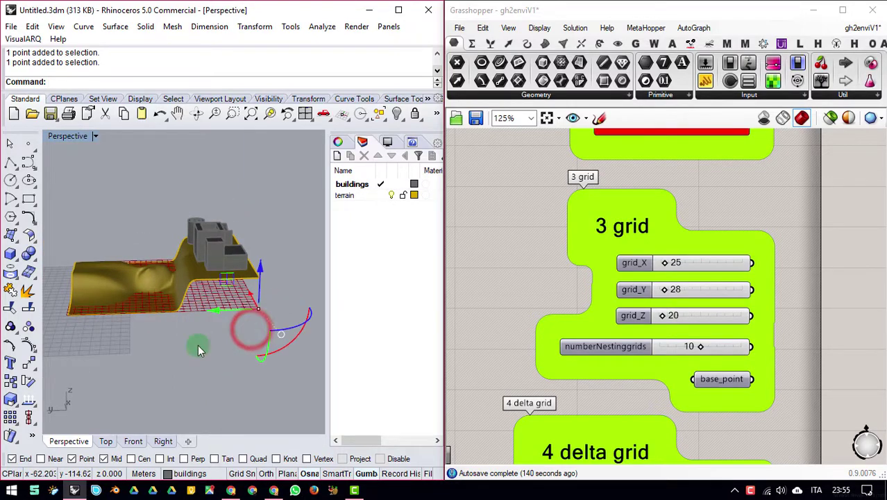
pyautogui.moveTo(166, 346); pyautogui.dragTo(58, 330, button='right')
pyautogui.moveTo(229, 300); pyautogui.dragTo(218, 318, button='right')
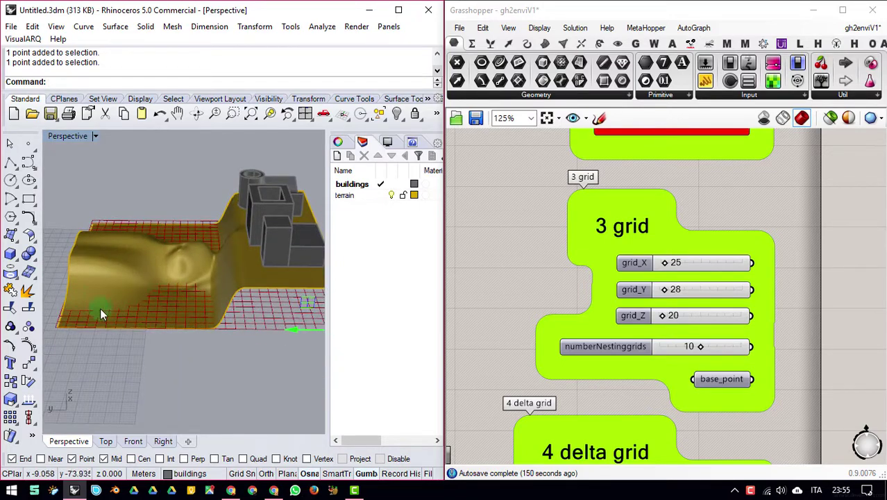
pyautogui.moveTo(262, 319); pyautogui.dragTo(307, 335, button='right')
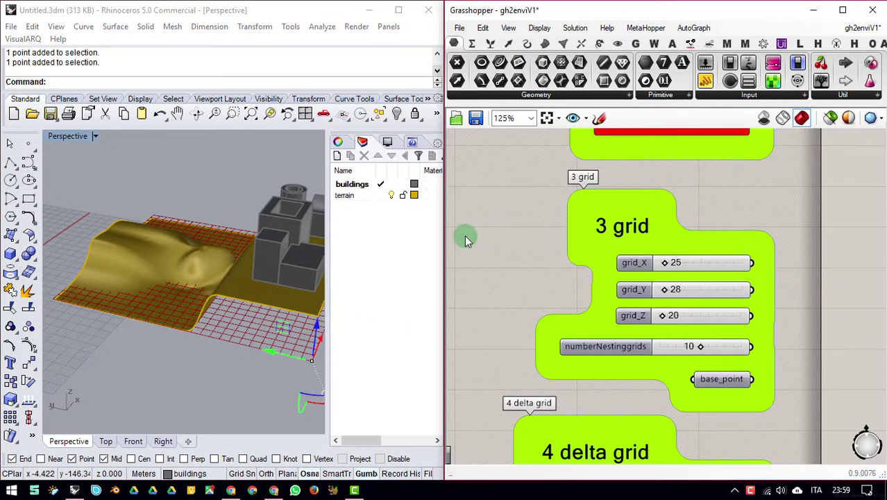
pyautogui.moveTo(298, 268); pyautogui.dragTo(209, 311, button='right')
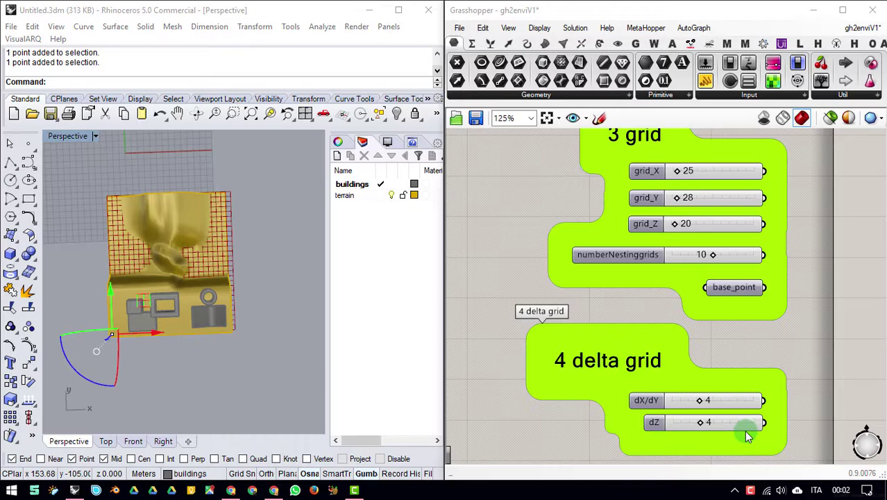
# Step: Select the terrain surface in Rhino and assign it as a single Brep to the terrain parameter in the "5 objects" group
pyautogui.scroll(-3, 748, 435)
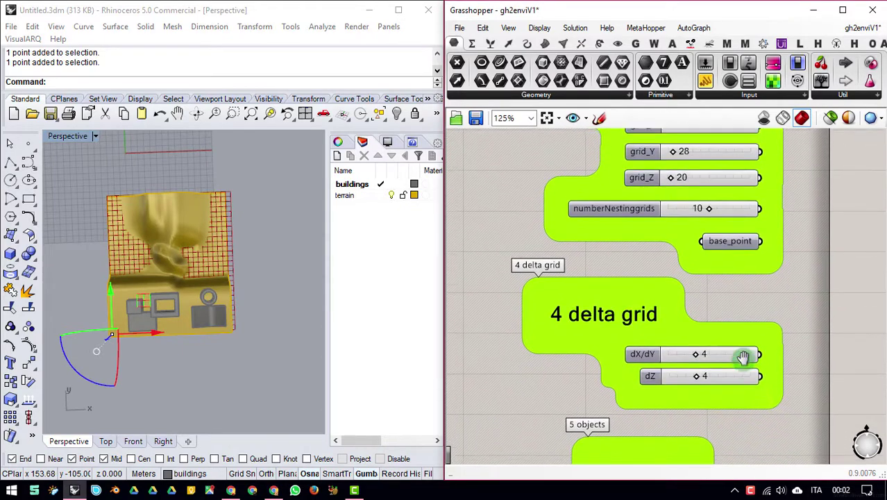
pyautogui.moveTo(746, 389); pyautogui.dragTo(747, 339, button='right')
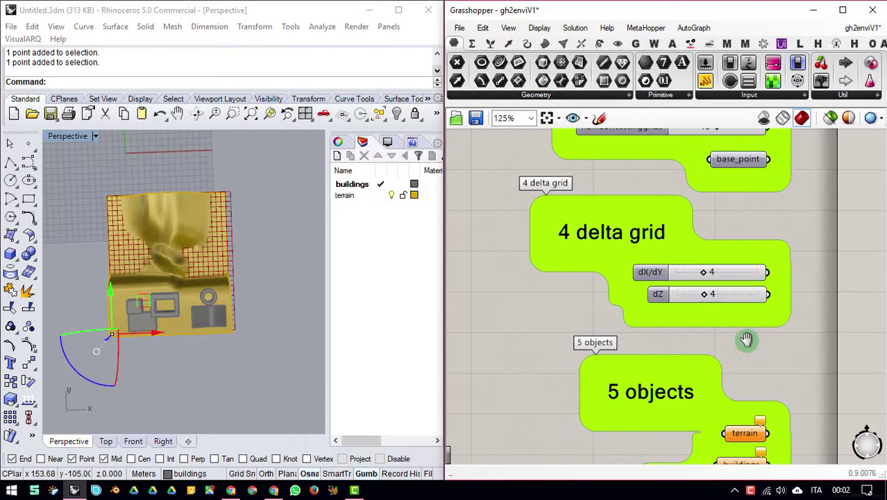
pyautogui.moveTo(724, 363); pyautogui.dragTo(734, 299, button='right')
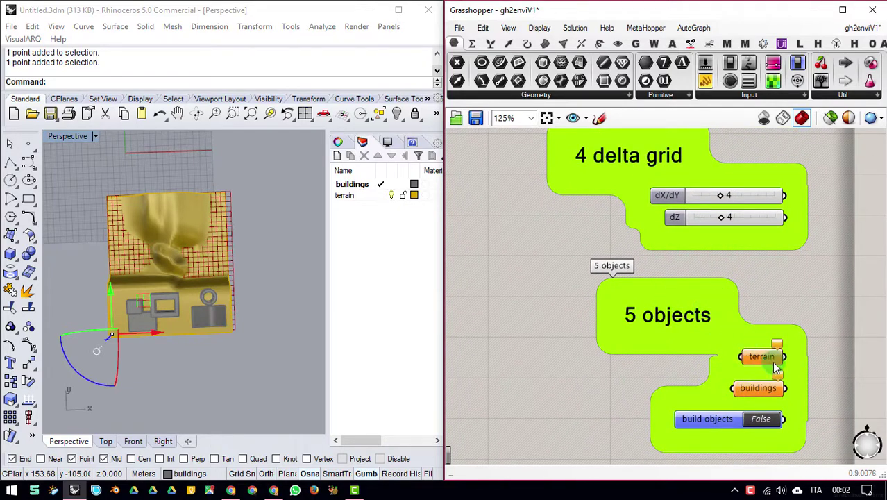
pyautogui.click(248, 203)
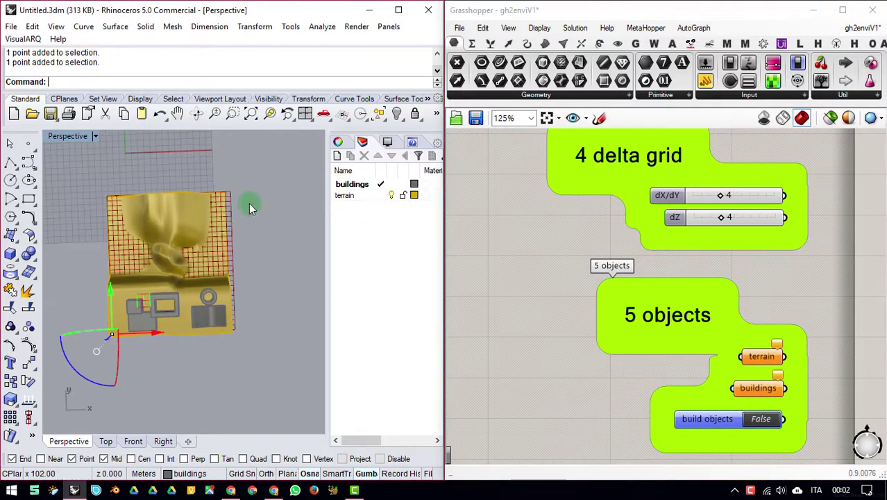
pyautogui.click(195, 218)
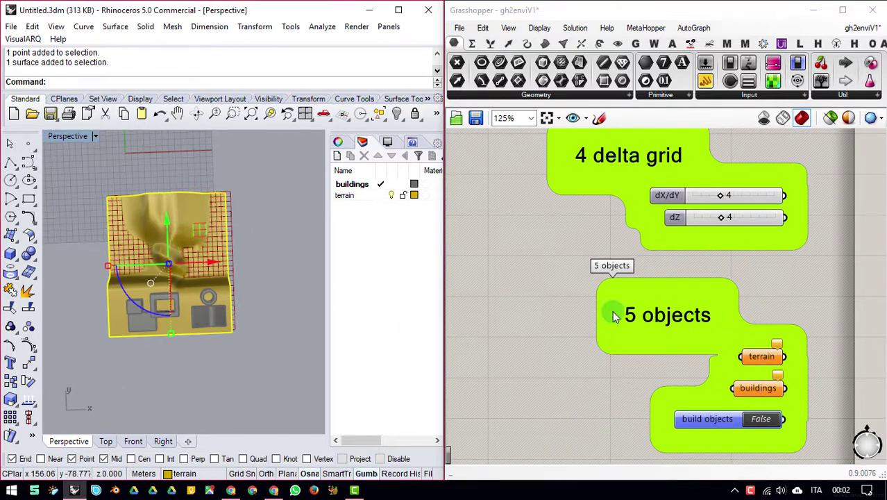
pyautogui.rightClick(767, 360)
pyautogui.click(763, 359)
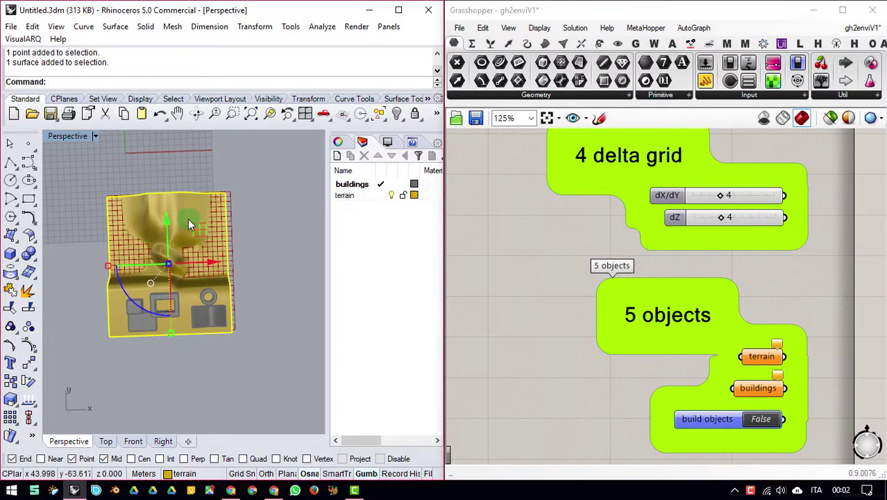
pyautogui.rightClick(762, 357)
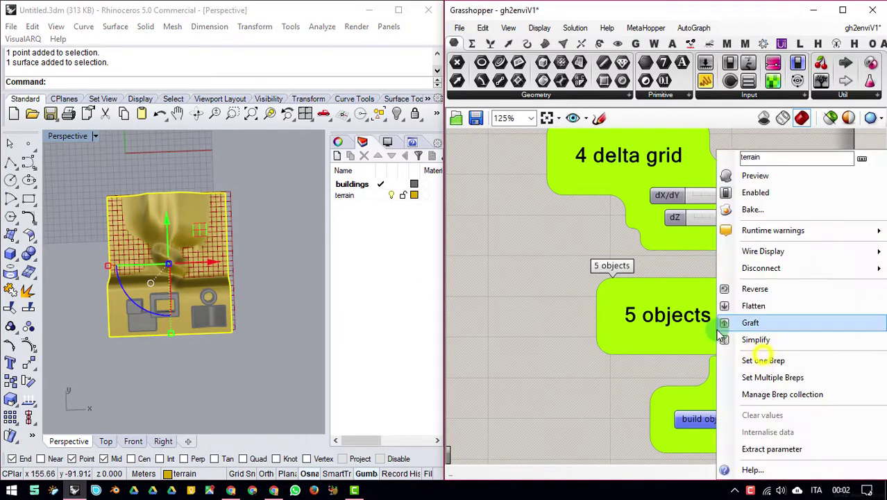
pyautogui.click(784, 364)
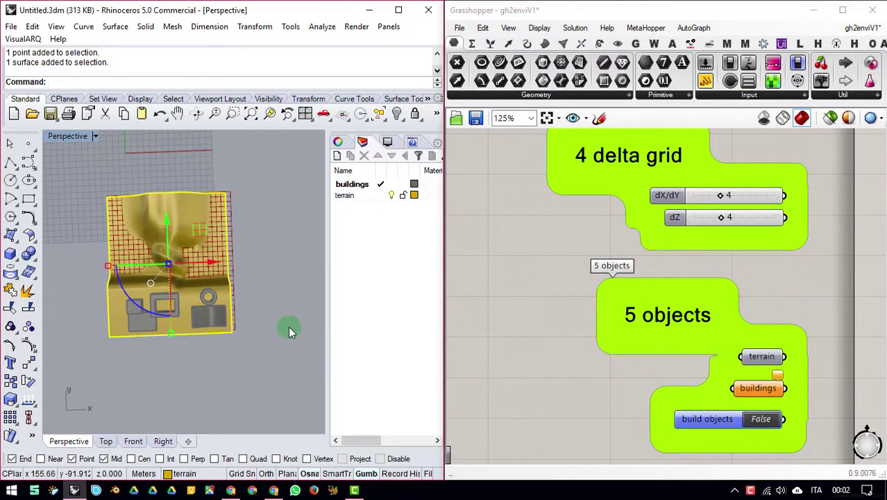
# Step: Select all the buildings without the base point and assign them as multiple Breps to the buildings parameter in the "5 objects" group
pyautogui.moveTo(300, 302); pyautogui.dragTo(287, 337, button='right')
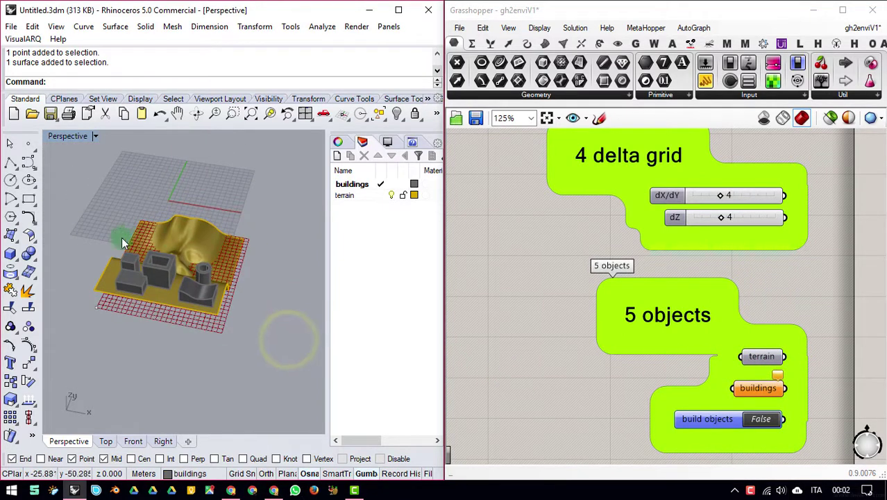
pyautogui.moveTo(56, 226); pyautogui.dragTo(230, 350)
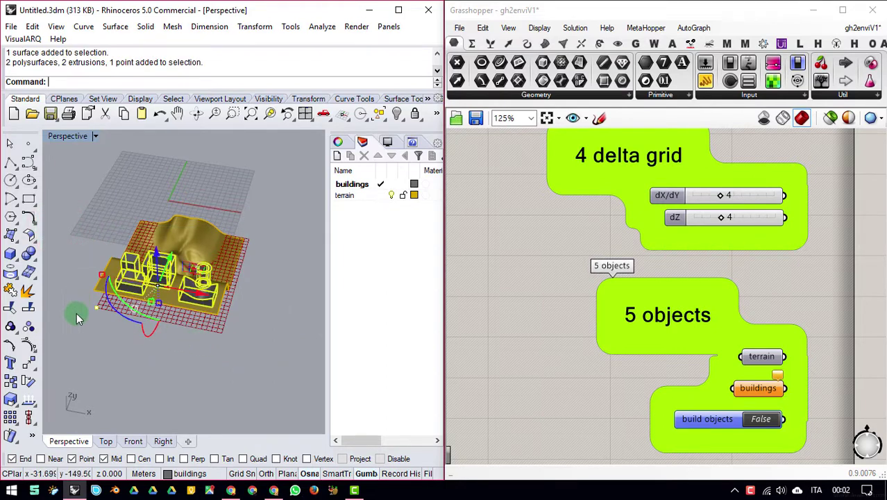
pyautogui.keyDown('ctrl'); pyautogui.moveTo(99, 316); pyautogui.dragTo(117, 310); pyautogui.keyUp('ctrl')
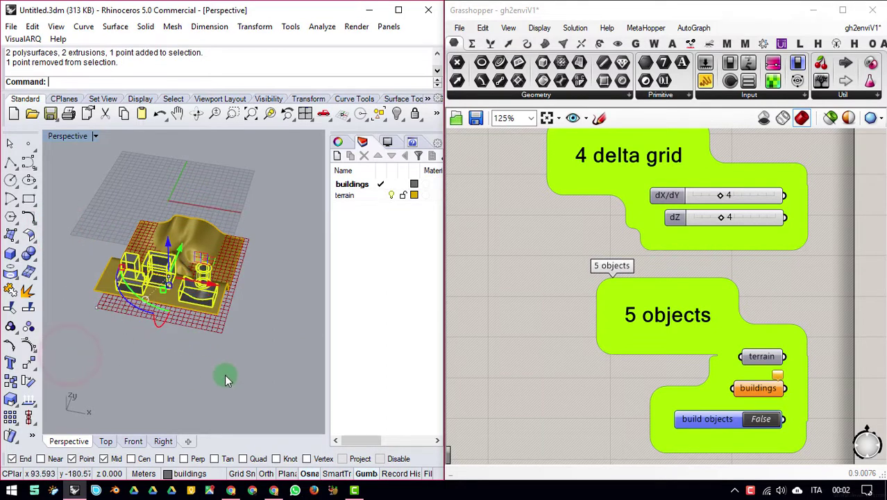
pyautogui.rightClick(756, 389)
pyautogui.click(773, 377)
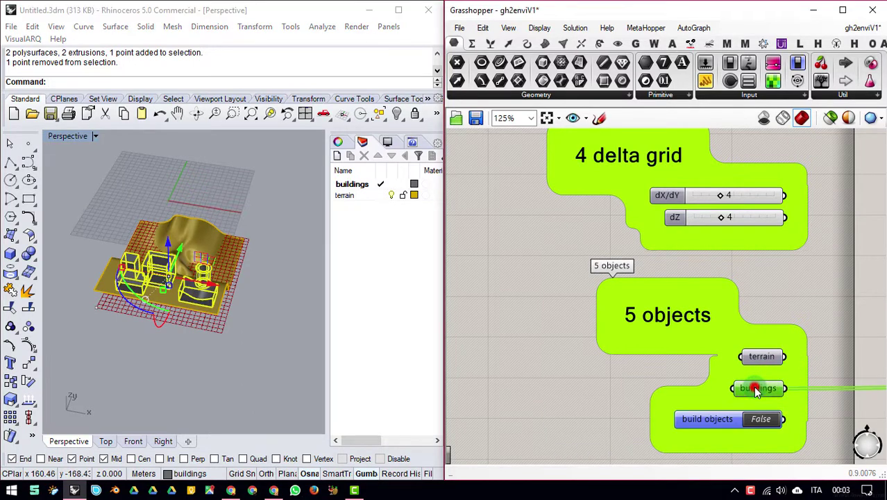
pyautogui.click(527, 342)
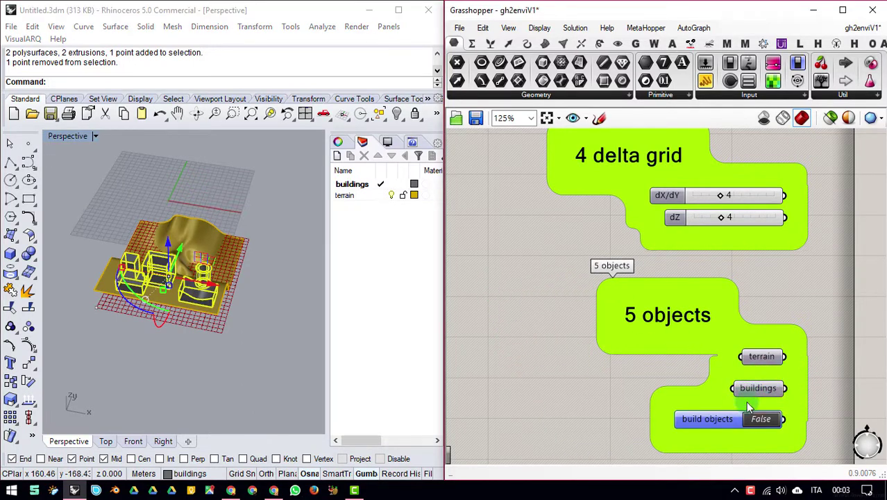
# Step: Set the build objects toggle to True in the "5 objects" group and deselect the buildings in Rhino
pyautogui.click(762, 420)
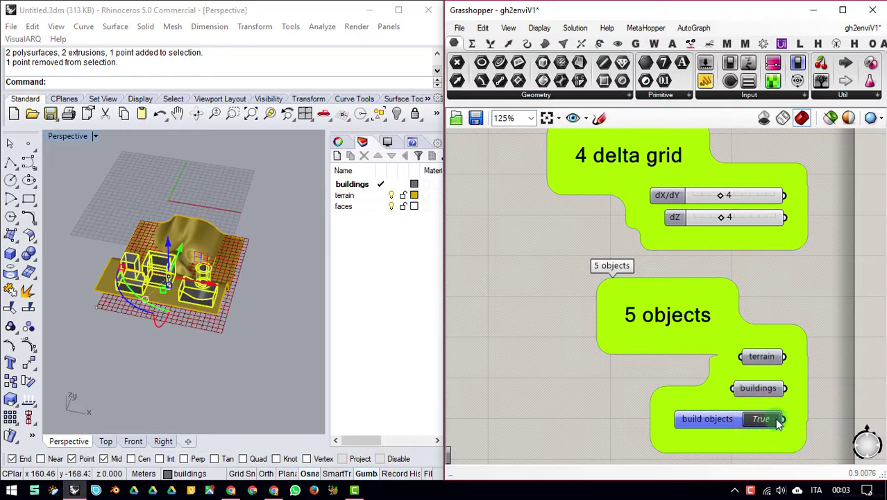
pyautogui.click(285, 334)
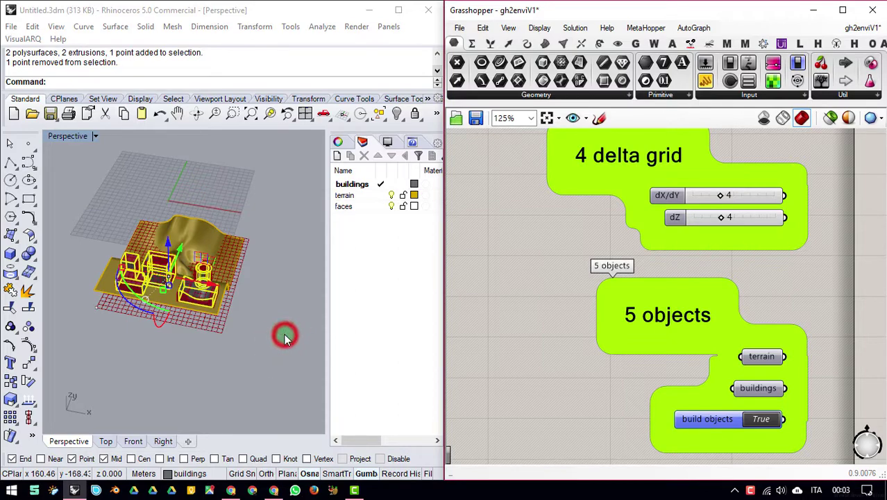
pyautogui.scroll(6, 133, 255)
pyautogui.moveTo(154, 261); pyautogui.dragTo(112, 247, button='right')
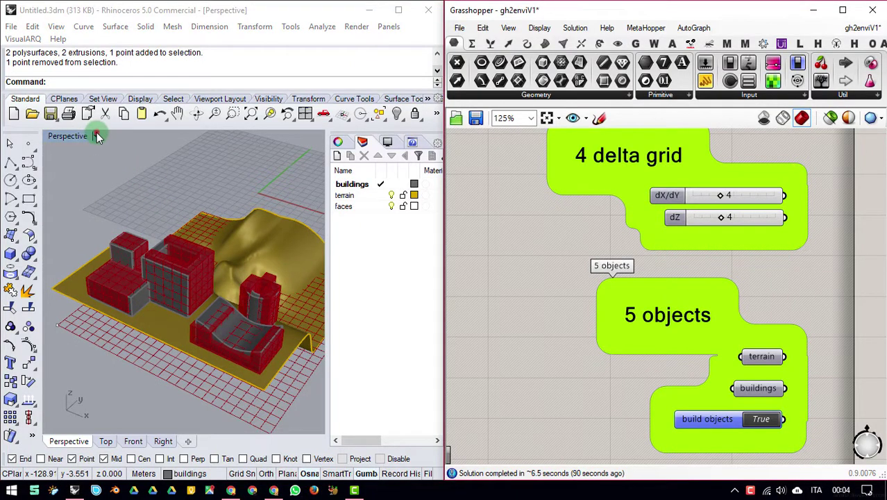
# Step: Switch the Perspective viewport to Wireframe display and inspect the voxelized buildings against their original outlines
pyautogui.click(96, 135)
pyautogui.click(153, 82)
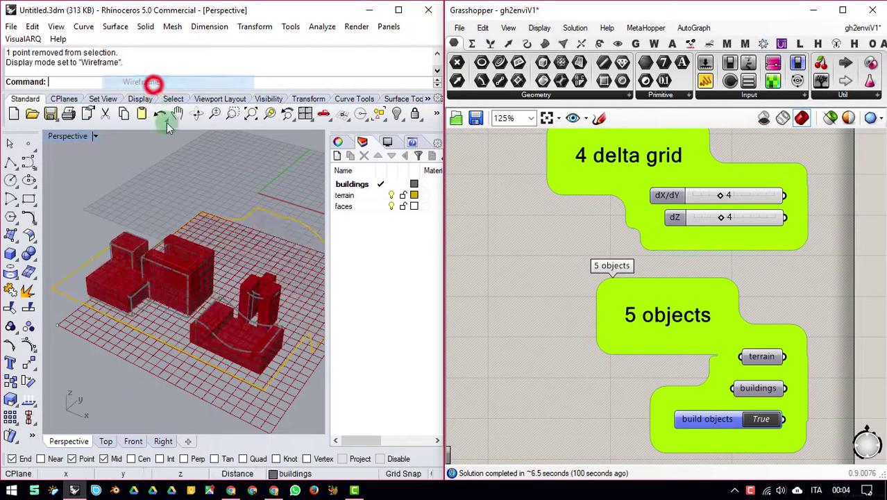
pyautogui.moveTo(134, 266); pyautogui.dragTo(254, 275, button='right')
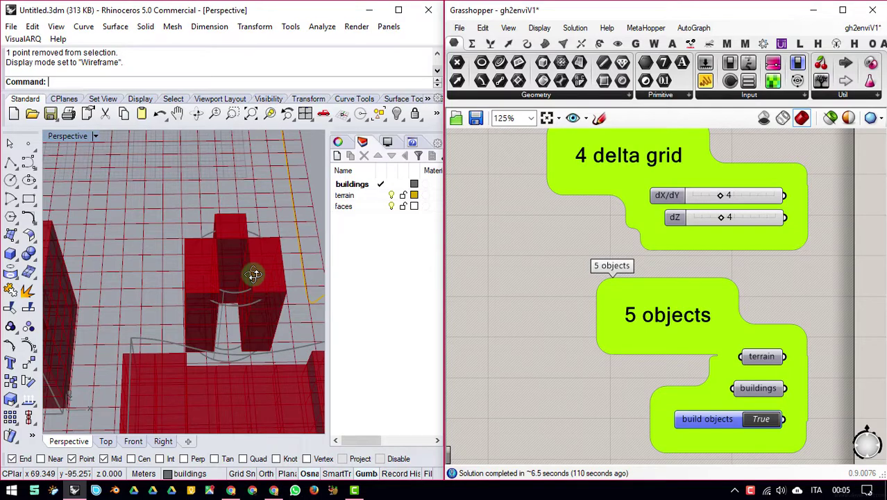
pyautogui.moveTo(271, 288); pyautogui.dragTo(243, 337, button='right')
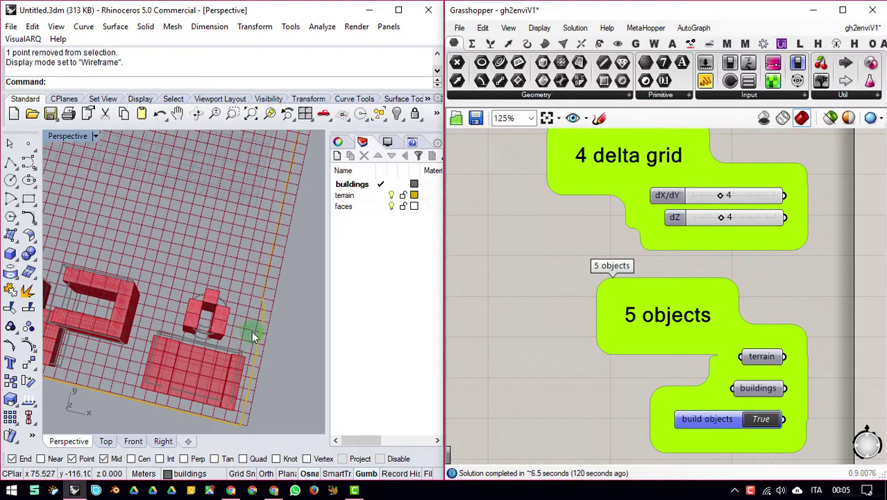
# Step: Set the dX/dY slider to 3 in the "4 delta grid" group
pyautogui.doubleClick(703, 195)
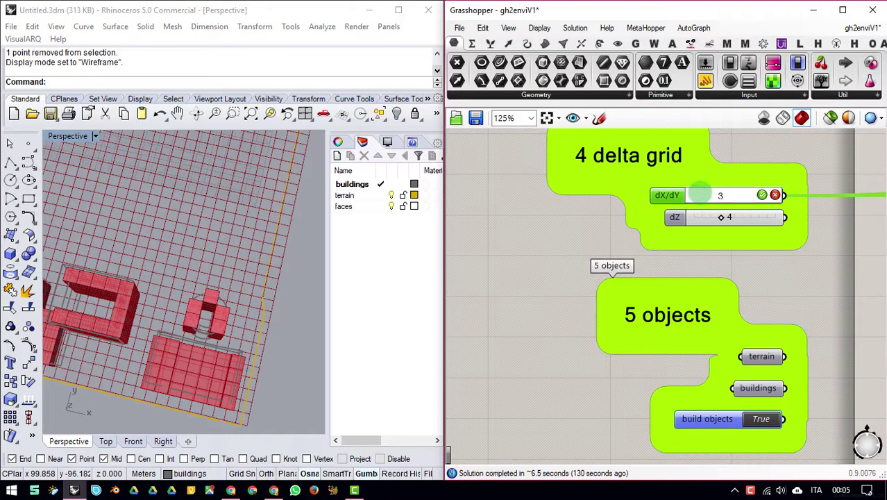
pyautogui.press('Return')
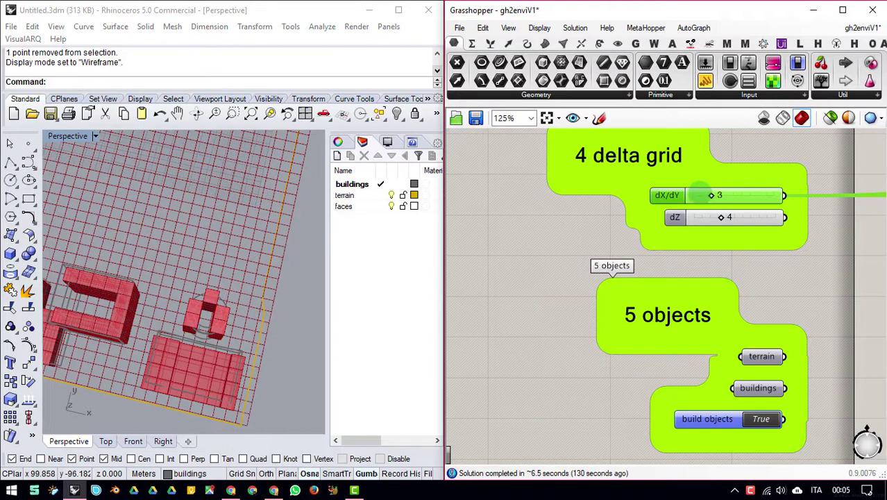
pyautogui.click(356, 263)
# Step: Set both grid_X and grid_Y to 40 in the "3 grid" group
pyautogui.moveTo(669, 248); pyautogui.dragTo(667, 404, button='right')
pyautogui.moveTo(668, 268); pyautogui.dragTo(664, 384, button='right')
pyautogui.moveTo(244, 244); pyautogui.dragTo(248, 265, button='right')
pyautogui.click(724, 229)
pyautogui.doubleClick(725, 229)
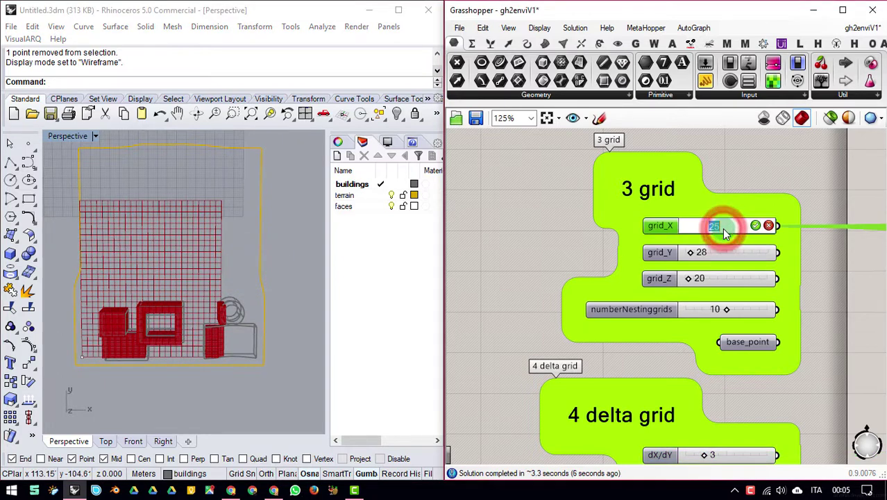
pyautogui.write('40')
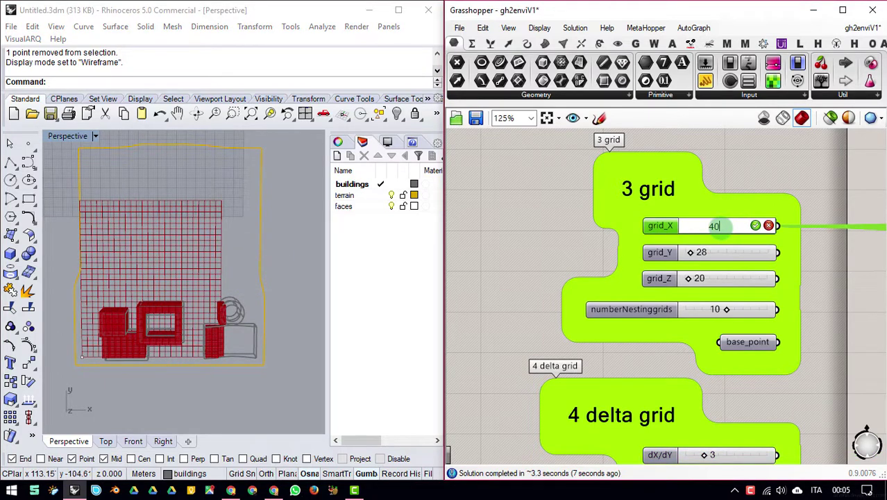
pyautogui.press('Return')
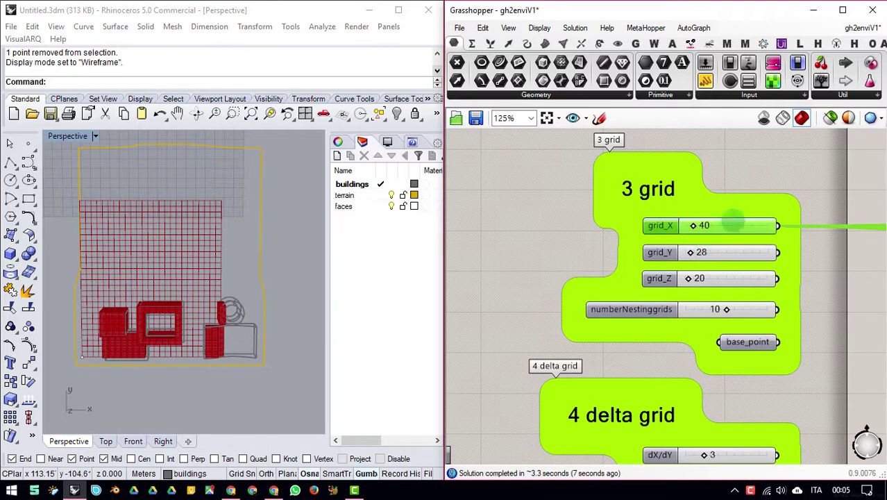
pyautogui.doubleClick(724, 253)
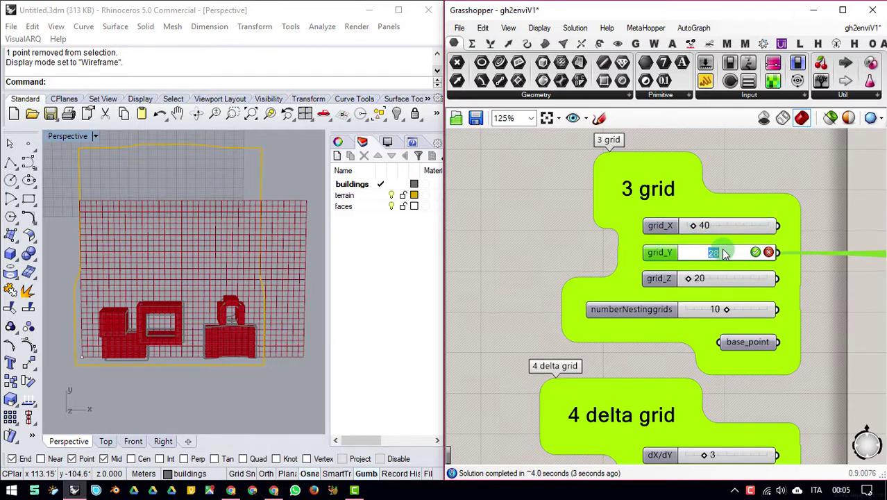
pyautogui.write('40')
pyautogui.press('Return')
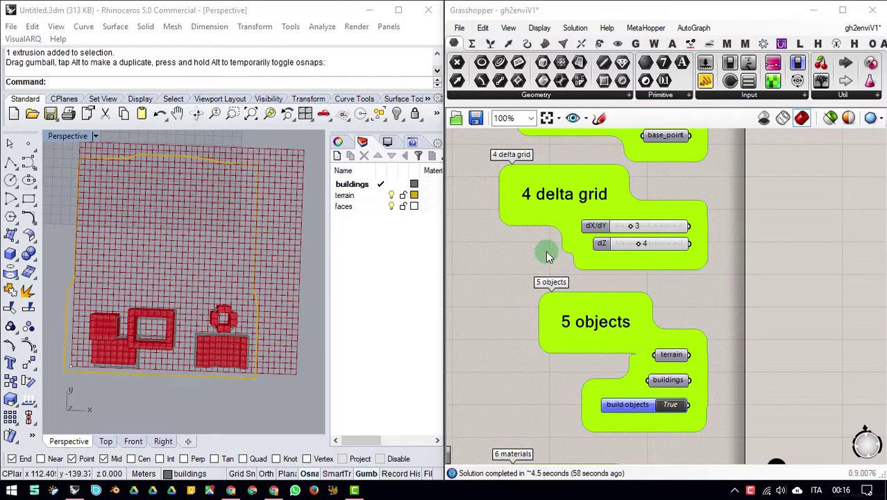
# Step: Examine the "6 materials" group and the generated building faces near the origin in the Perspective view
pyautogui.click(770, 382)
pyautogui.moveTo(754, 406); pyautogui.dragTo(765, 221, button='right')
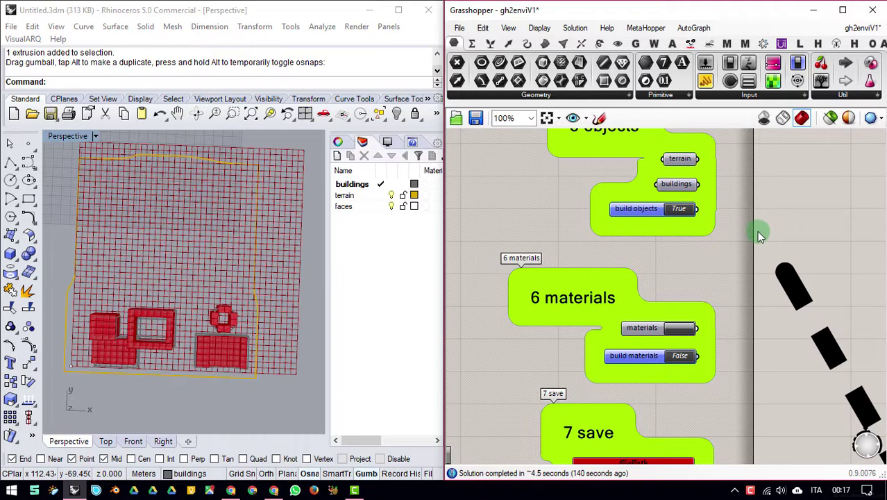
pyautogui.click(684, 330)
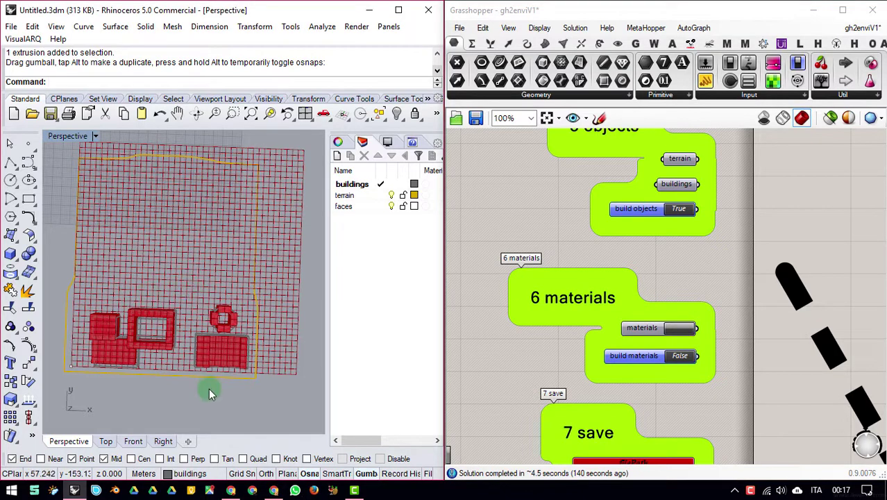
pyautogui.scroll(-7, 209, 390)
pyautogui.scroll(4, 222, 258)
pyautogui.moveTo(236, 346); pyautogui.dragTo(251, 323, button='right')
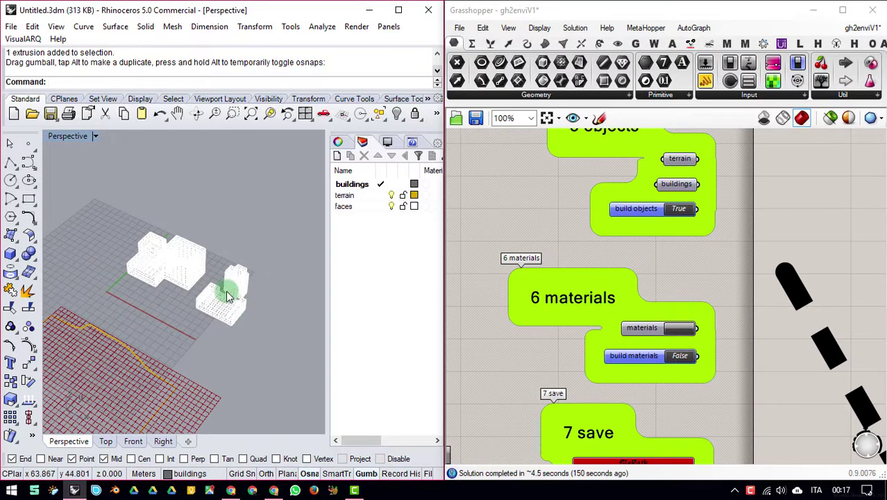
pyautogui.scroll(4, 225, 277)
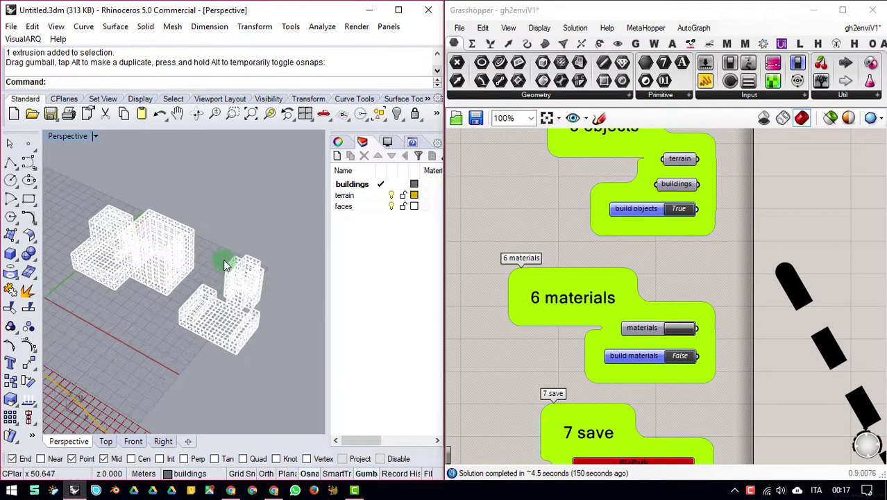
# Step: Switch the Perspective viewport to Shaded display and bring the small cross-shaped tower into close view
pyautogui.click(96, 138)
pyautogui.click(139, 94)
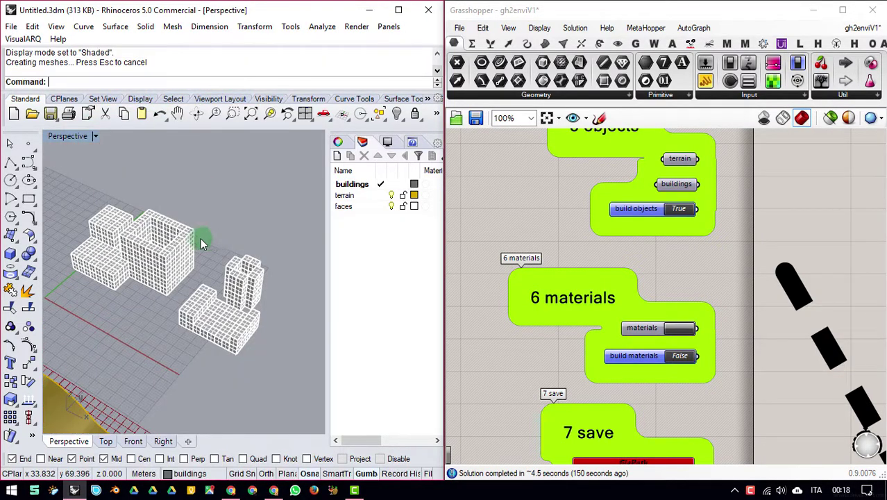
pyautogui.moveTo(201, 243); pyautogui.dragTo(176, 250, button='right')
pyautogui.scroll(8, 261, 228)
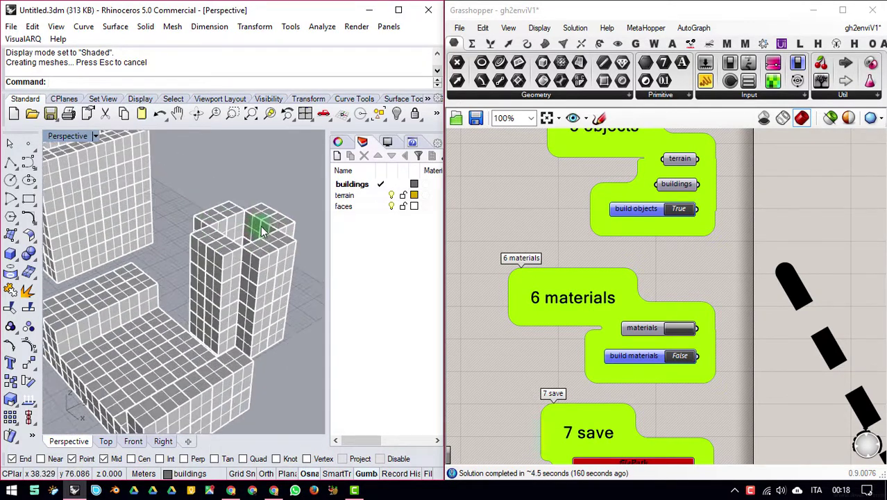
# Step: Delete two individual faces of the small cross-shaped tower and undo both deletions
pyautogui.click(212, 259)
pyautogui.press('Delete')
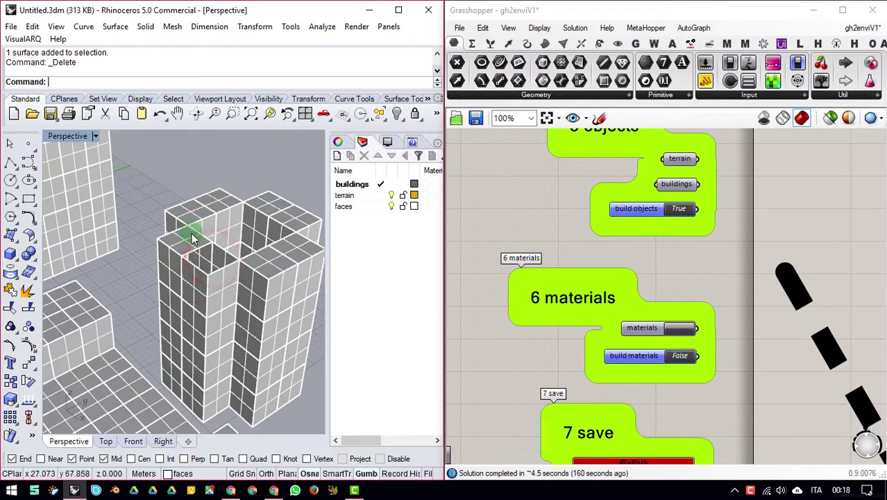
pyautogui.keyDown('ctrl'); pyautogui.keyDown('shift'); pyautogui.click(184, 247); pyautogui.keyUp('shift'); pyautogui.keyUp('ctrl')
pyautogui.press('Delete')
pyautogui.moveTo(214, 177); pyautogui.dragTo(161, 214, button='right')
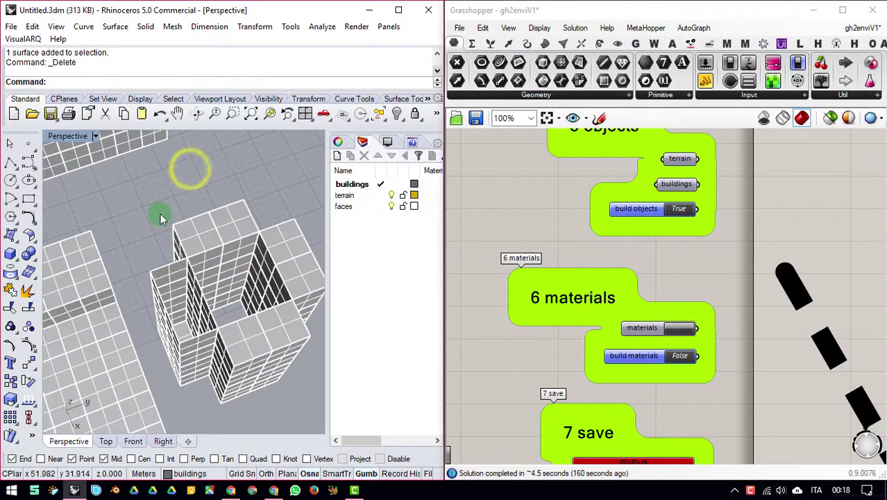
pyautogui.hotkey('ctrl', 'z')
pyautogui.hotkey('ctrl', 'z')
pyautogui.click(153, 195)
# Step: Examine the faces of the voxelized buildings from several angles and distances
pyautogui.scroll(-6, 182, 202)
pyautogui.scroll(-4, 259, 262)
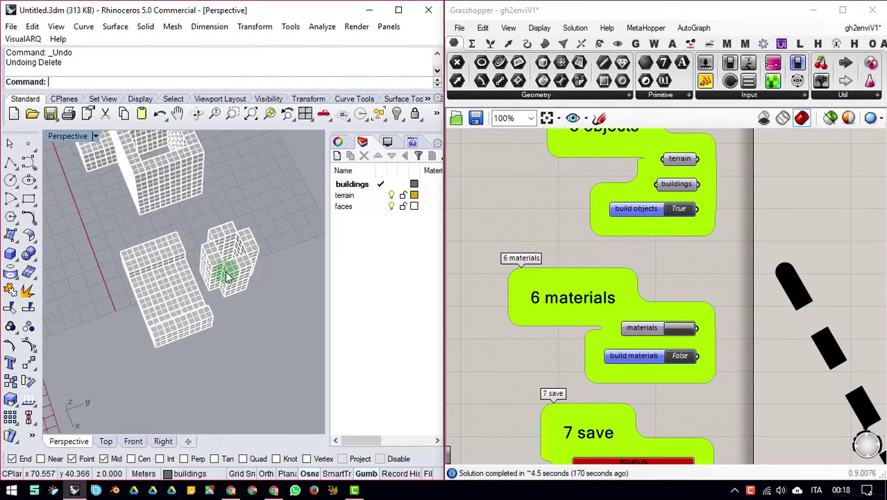
pyautogui.moveTo(194, 285); pyautogui.dragTo(324, 253, button='right')
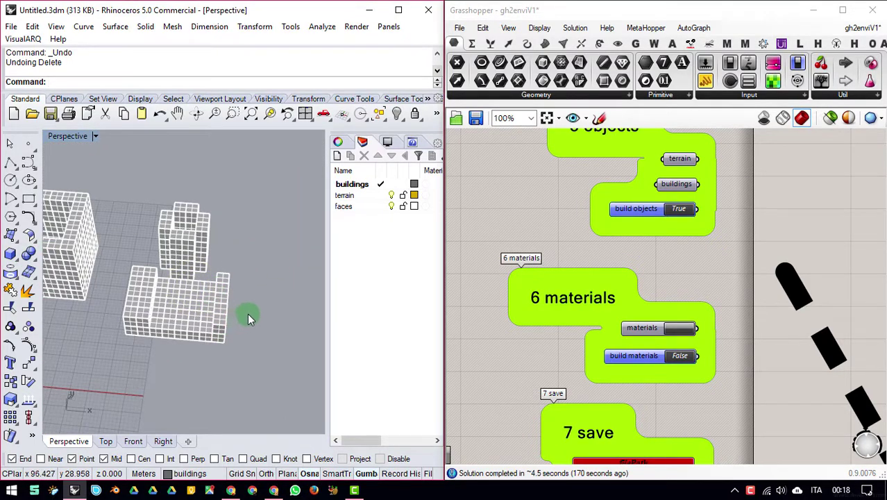
pyautogui.scroll(-5, 248, 303)
pyautogui.scroll(14, 245, 301)
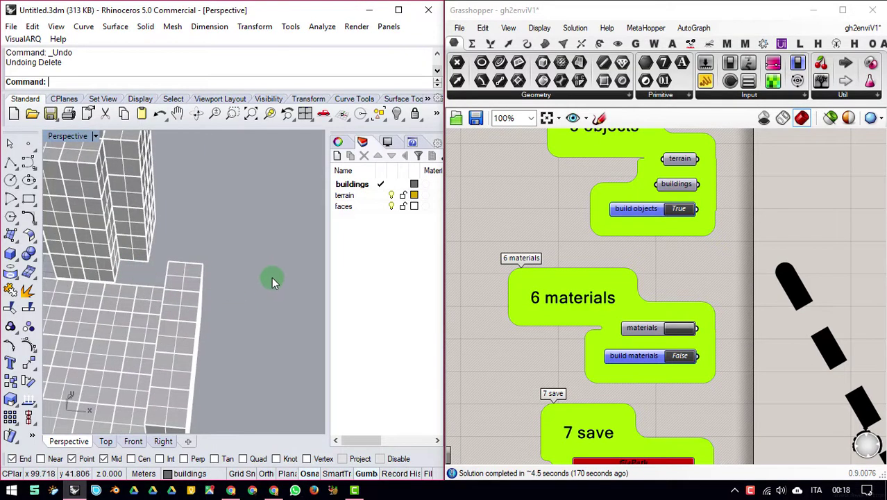
pyautogui.scroll(-8, 272, 258)
pyautogui.moveTo(279, 269); pyautogui.dragTo(263, 291, button='right')
pyautogui.scroll(-12, 262, 289)
# Step: Turn off the surface isocurve display for all the generated building faces
pyautogui.moveTo(295, 228); pyautogui.dragTo(125, 316)
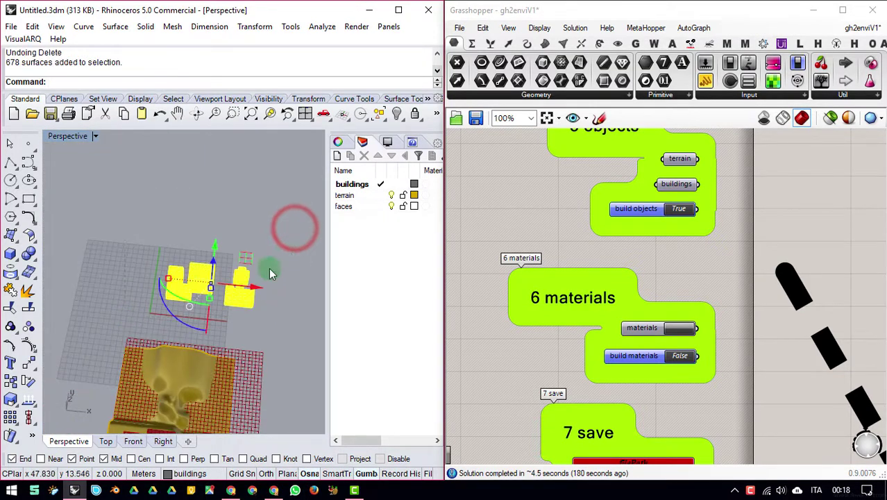
pyautogui.moveTo(327, 205); pyautogui.dragTo(286, 205)
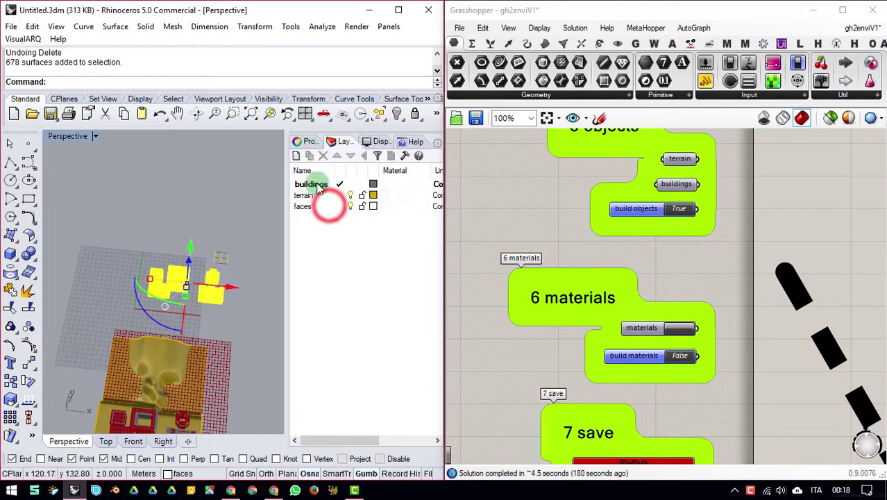
pyautogui.click(300, 141)
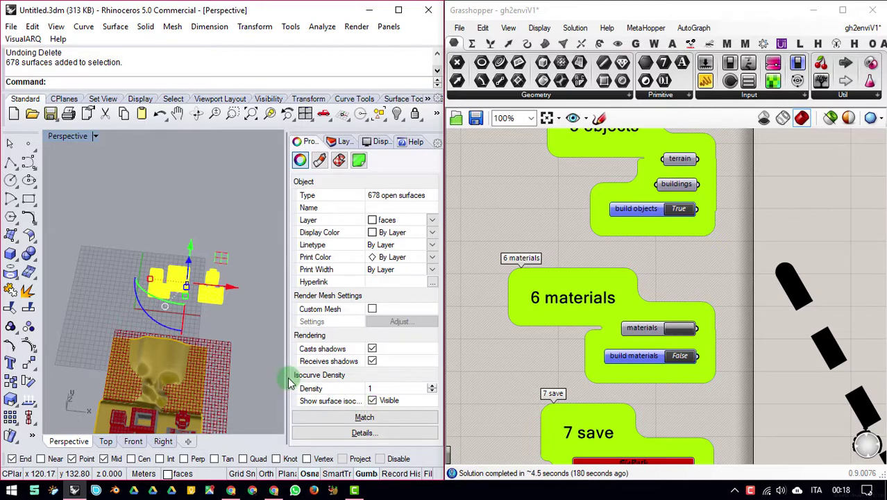
pyautogui.moveTo(290, 383); pyautogui.dragTo(245, 375)
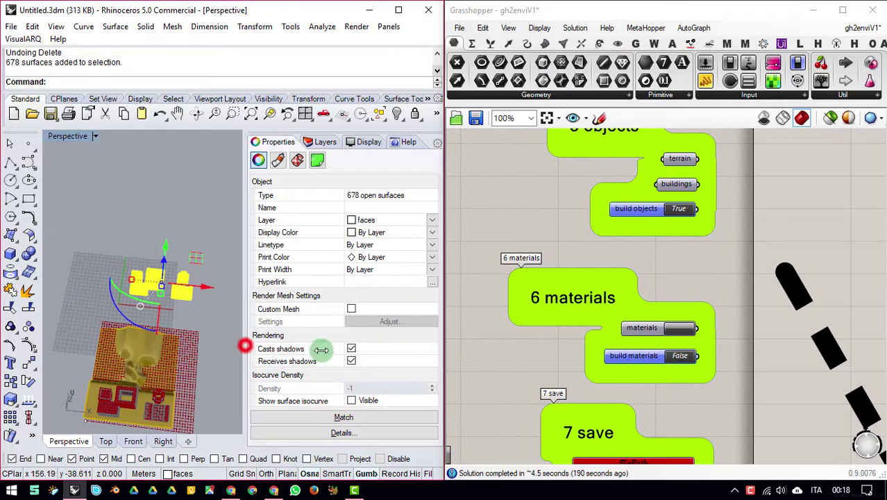
pyautogui.moveTo(245, 344); pyautogui.dragTo(376, 352)
pyautogui.click(307, 240)
# Step: Inspect the building faces without isocurves from different sides in the Perspective view
pyautogui.scroll(5, 313, 290)
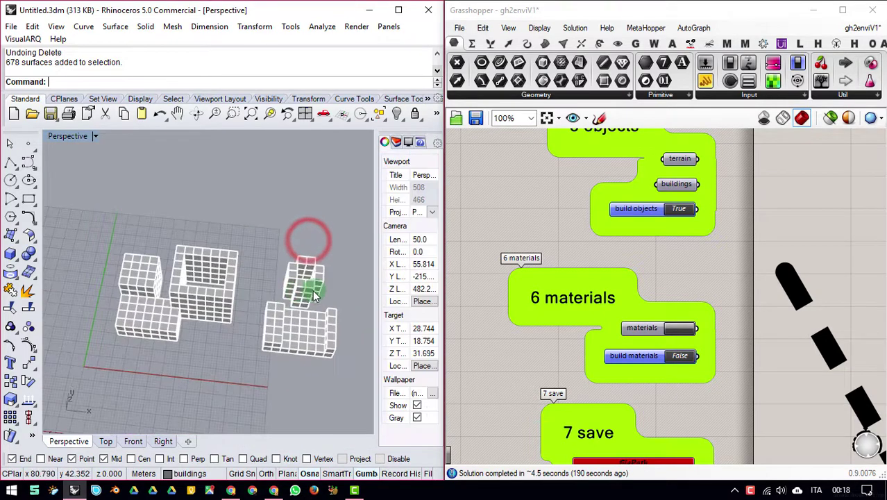
pyautogui.moveTo(287, 285); pyautogui.dragTo(214, 258, button='right')
pyautogui.scroll(-4, 226, 256)
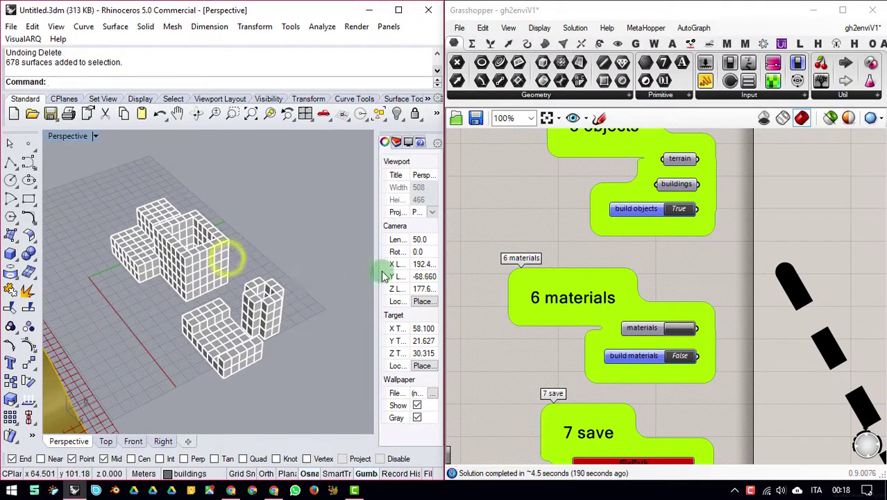
pyautogui.moveTo(375, 272); pyautogui.dragTo(337, 267)
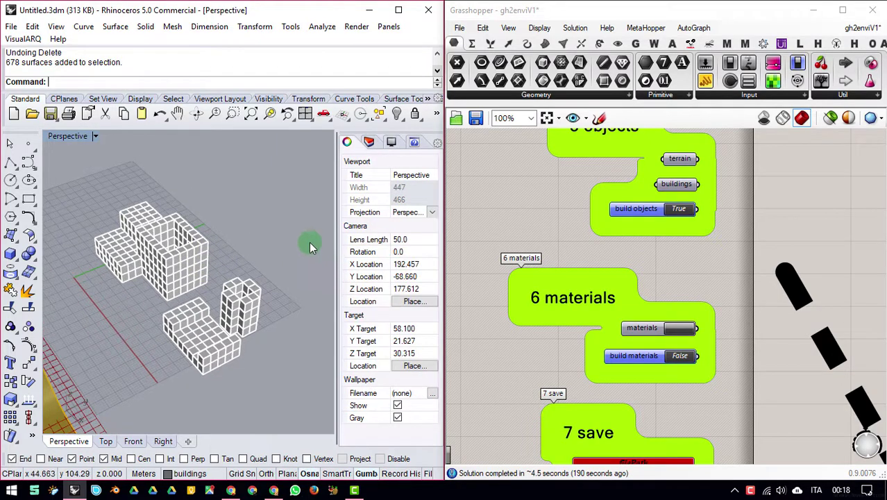
pyautogui.moveTo(303, 241); pyautogui.dragTo(254, 211, button='right')
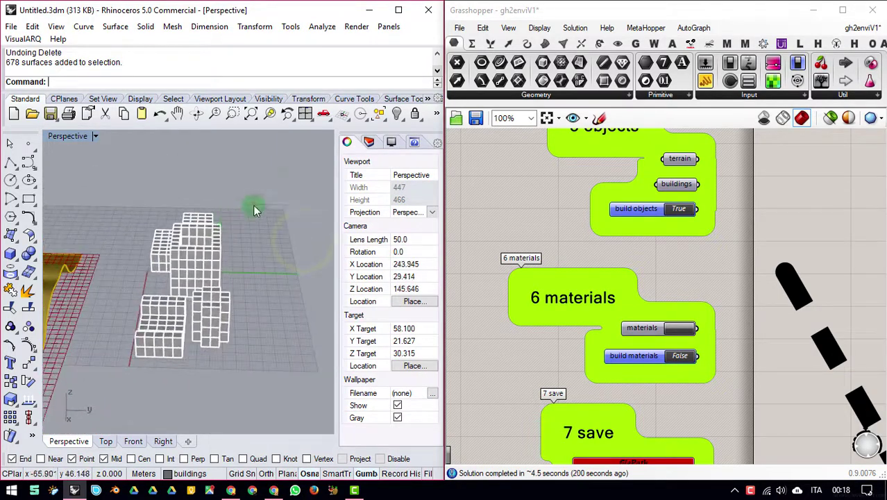
pyautogui.click(130, 352)
pyautogui.click(175, 396)
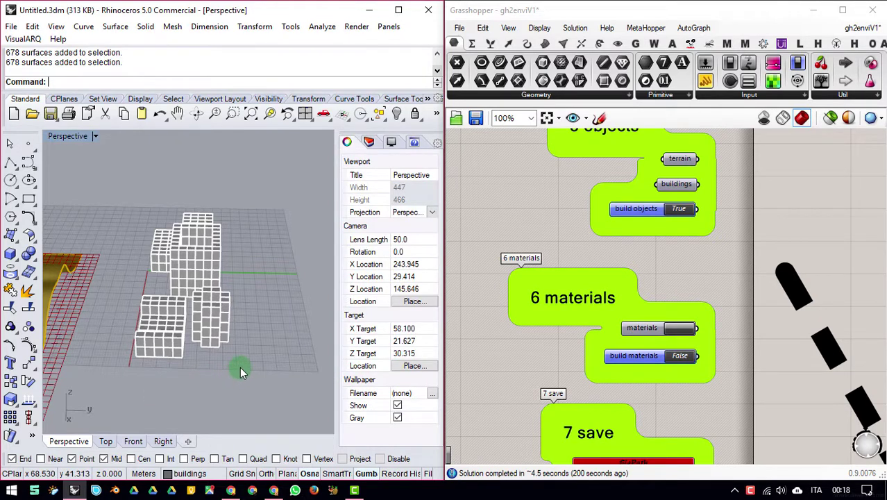
# Step: Add two new layers named mat00 and matGH
pyautogui.click(368, 143)
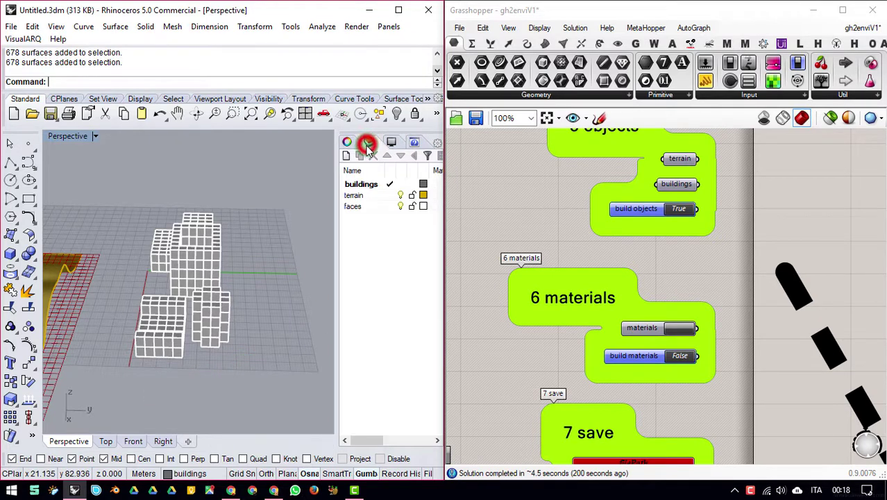
pyautogui.moveTo(233, 265); pyautogui.dragTo(136, 314, button='right')
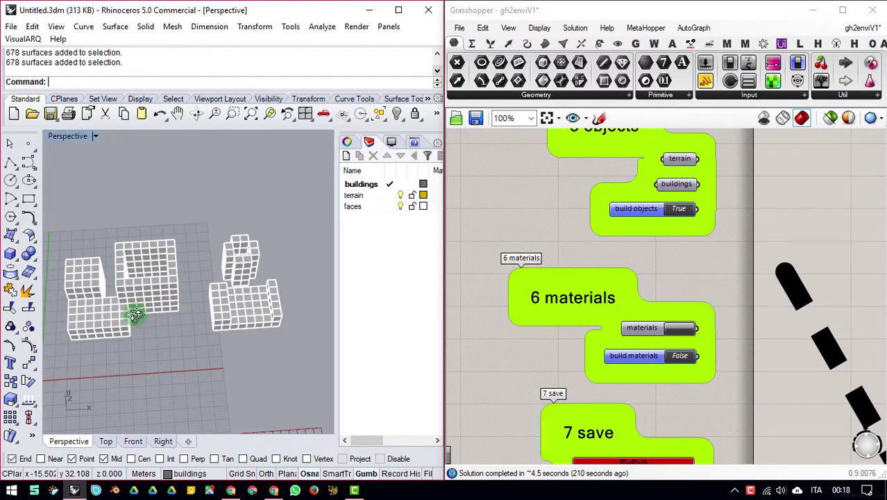
pyautogui.rightClick(381, 286)
pyautogui.click(402, 292)
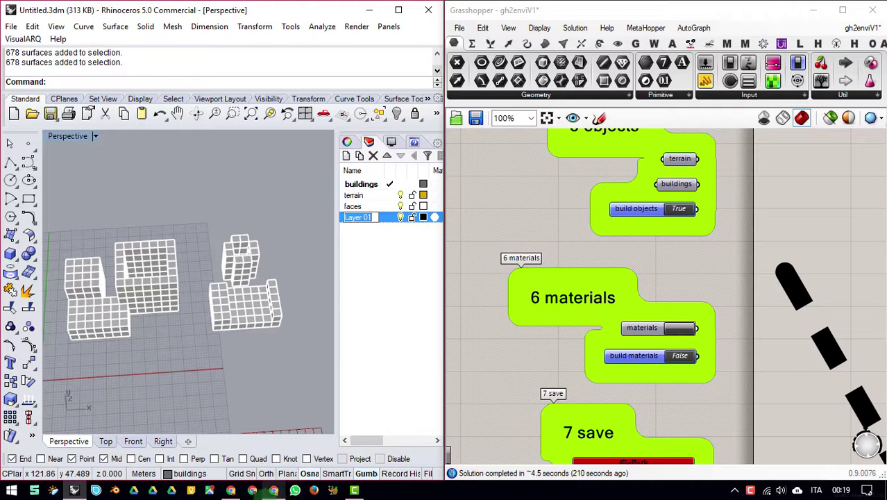
pyautogui.write('mat00')
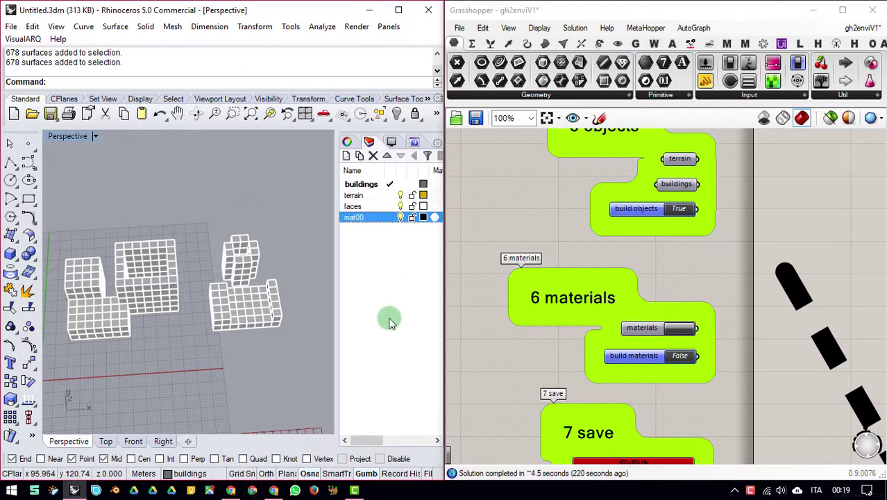
pyautogui.rightClick(386, 261)
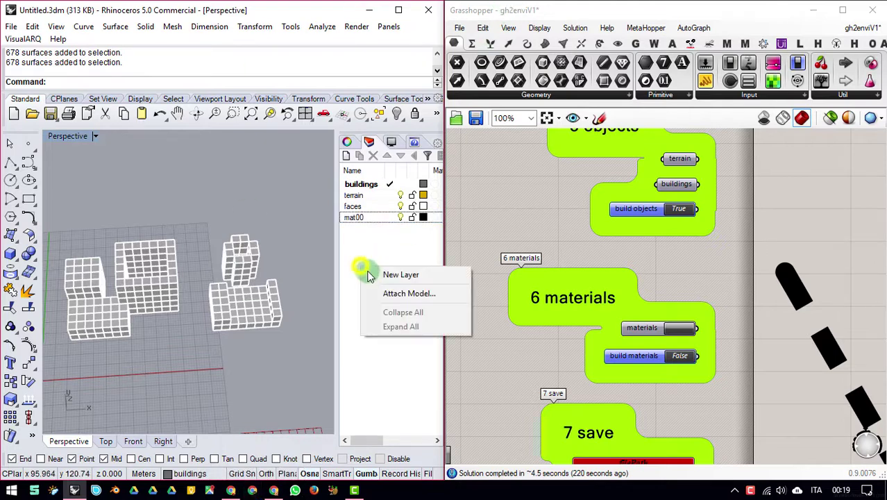
pyautogui.click(396, 274)
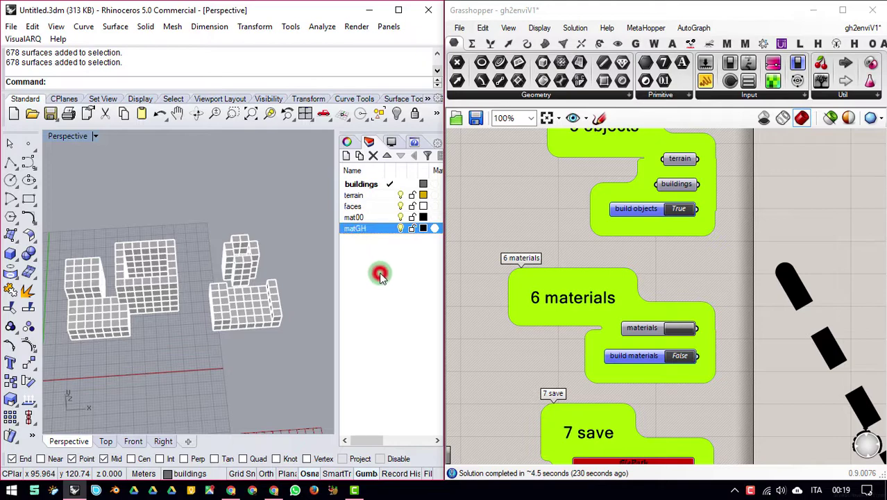
# Step: Set the mat00 layer color to Dark Gray and the matGH layer color to Blue
pyautogui.click(424, 228)
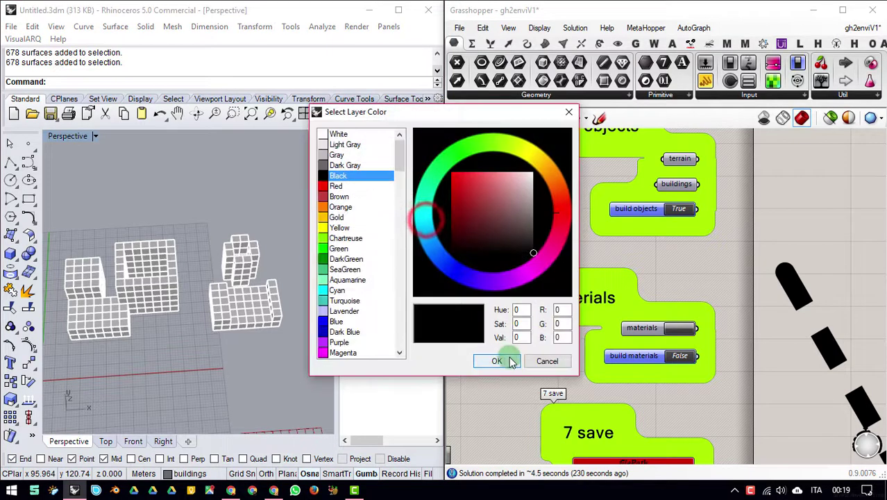
pyautogui.doubleClick(346, 238)
pyautogui.click(427, 218)
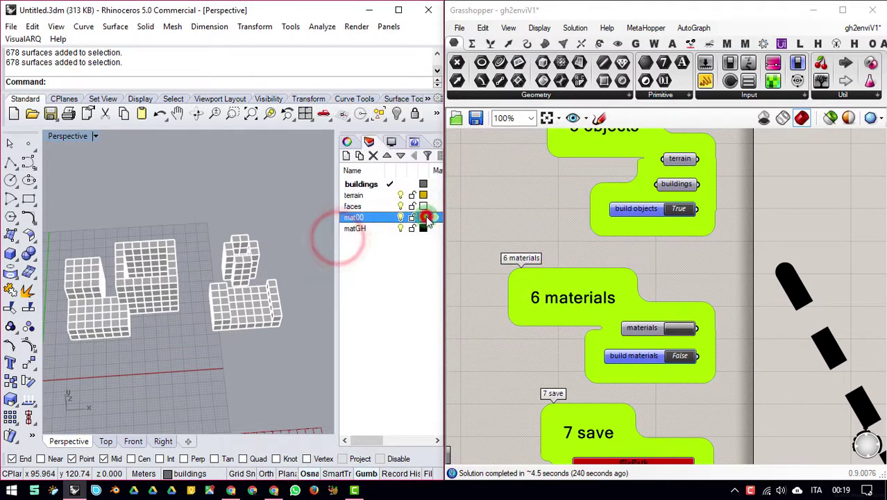
pyautogui.doubleClick(361, 170)
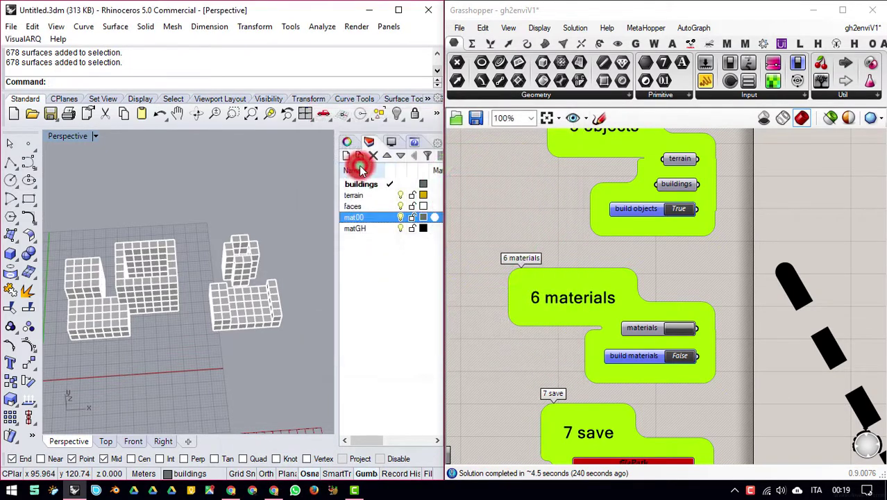
pyautogui.click(424, 229)
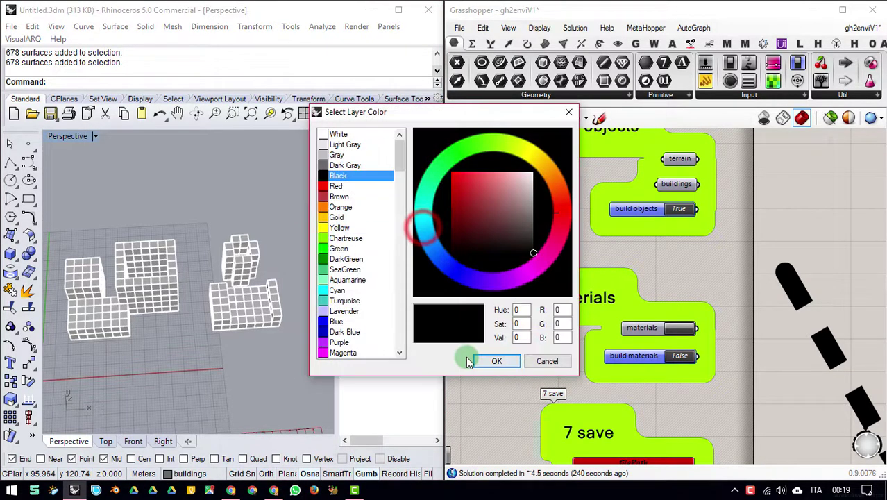
pyautogui.doubleClick(339, 322)
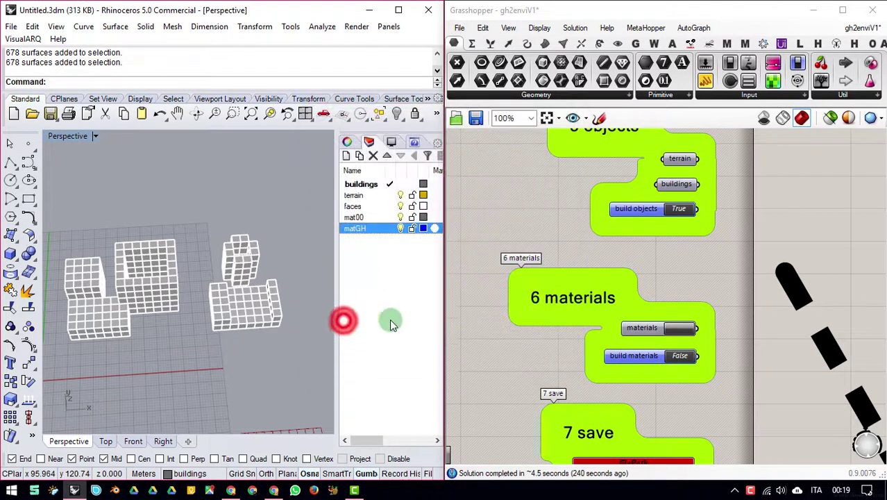
# Step: Move all the generated building faces to the mat00 layer
pyautogui.moveTo(282, 189); pyautogui.dragTo(53, 351)
pyautogui.rightClick(368, 229)
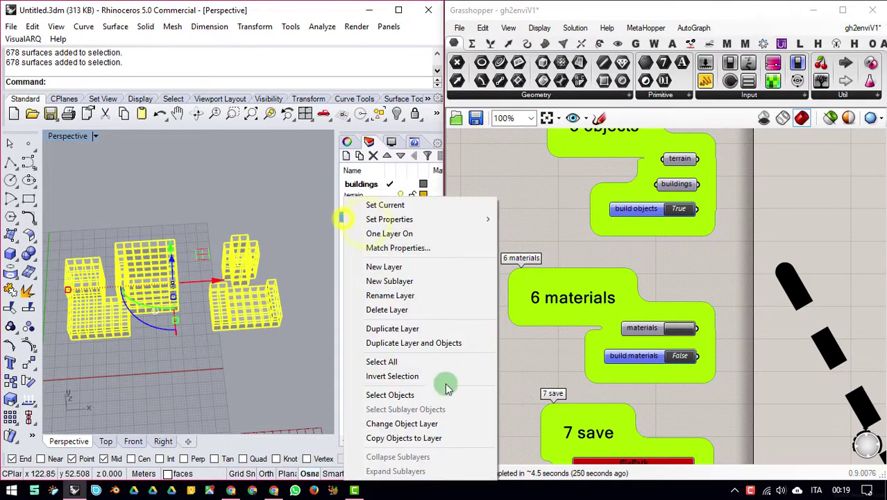
pyautogui.click(411, 430)
pyautogui.click(229, 386)
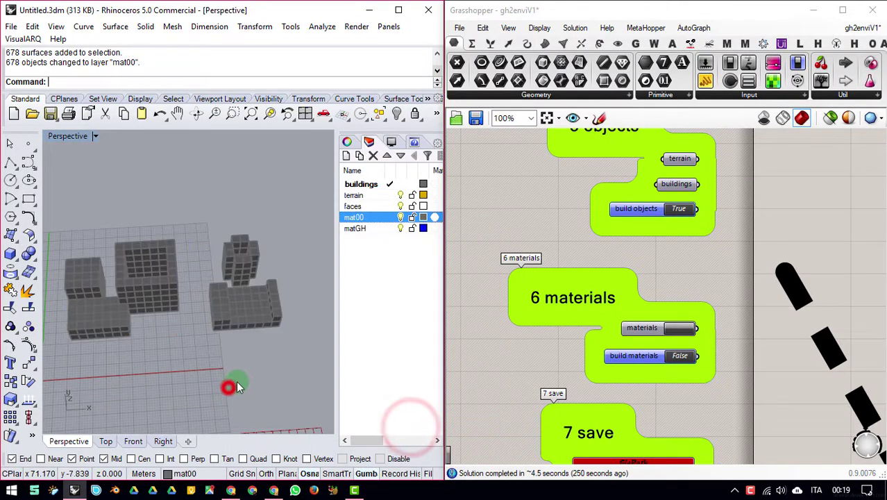
# Step: Move the upper faces of the small tower and the outer side faces of the L-shaped building to the matGH layer
pyautogui.moveTo(254, 362); pyautogui.dragTo(284, 224, button='right')
pyautogui.moveTo(284, 221); pyautogui.dragTo(210, 272)
pyautogui.moveTo(204, 209); pyautogui.dragTo(171, 320, button='right')
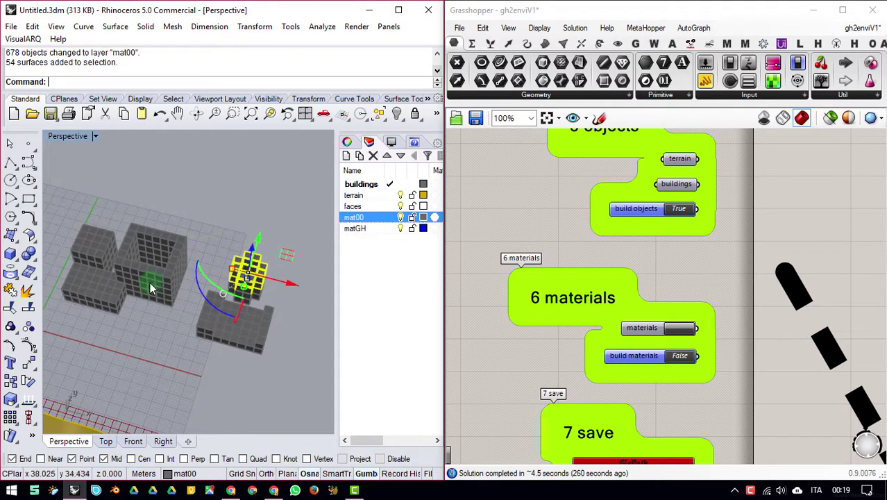
pyautogui.moveTo(66, 222); pyautogui.dragTo(72, 263, button='right')
pyautogui.keyDown('shift'); pyautogui.moveTo(69, 229); pyautogui.dragTo(28, 306); pyautogui.keyUp('shift')
pyautogui.rightClick(377, 233)
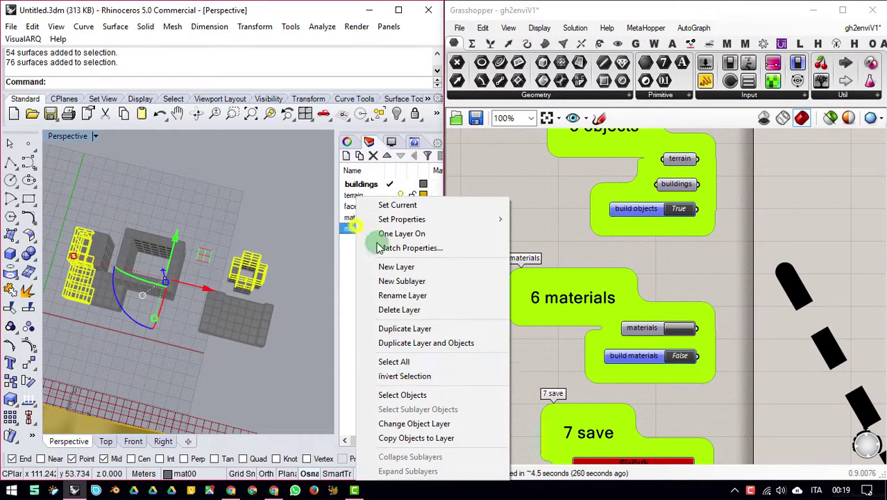
pyautogui.click(409, 421)
pyautogui.moveTo(145, 334); pyautogui.dragTo(180, 312, button='right')
pyautogui.click(220, 351)
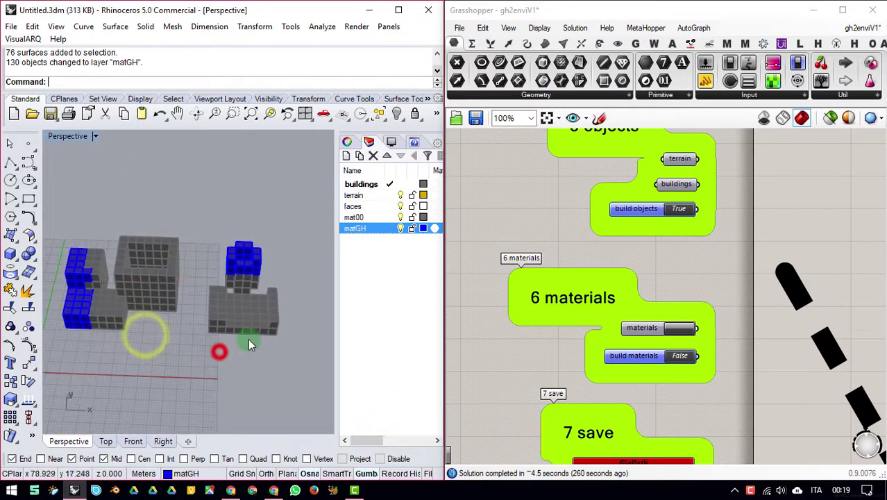
# Step: Move three separate roof faces of the low building beside the small tower to the matGH layer
pyautogui.scroll(6, 247, 338)
pyautogui.scroll(5, 248, 300)
pyautogui.click(211, 294)
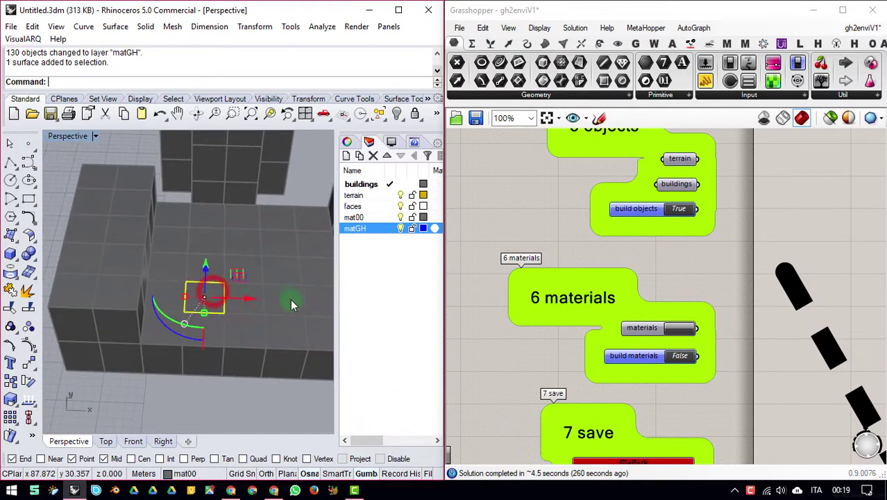
pyautogui.keyDown('shift'); pyautogui.click(286, 299); pyautogui.keyUp('shift')
pyautogui.keyDown('shift'); pyautogui.click(278, 242); pyautogui.keyUp('shift')
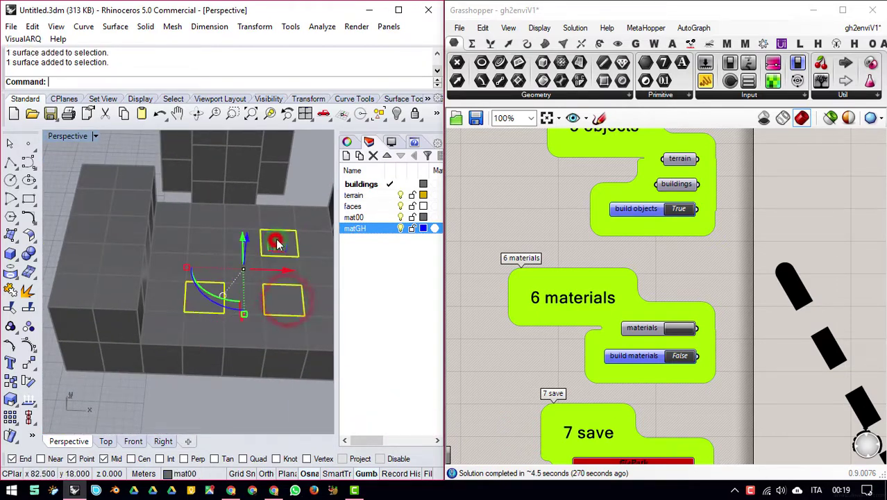
pyautogui.rightClick(365, 229)
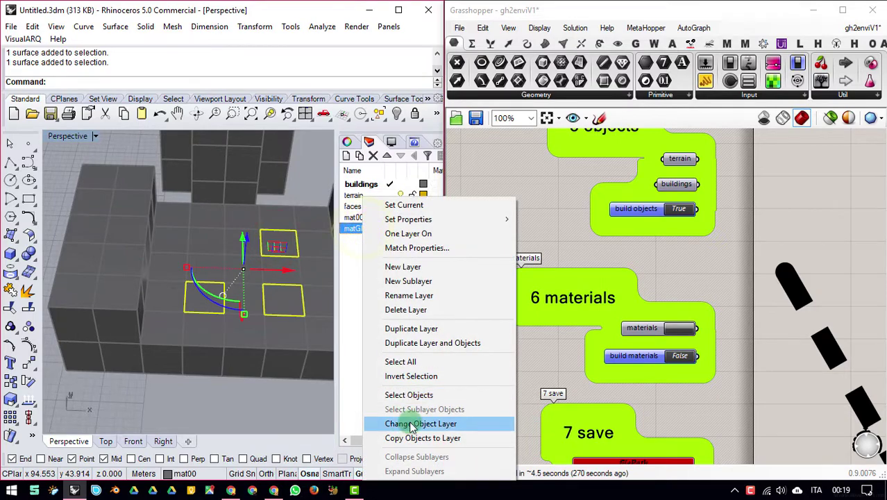
pyautogui.click(410, 423)
pyautogui.click(271, 395)
# Step: Set the build materials toggle to True and save the model to the INX file
pyautogui.scroll(-8, 240, 269)
pyautogui.moveTo(262, 229); pyautogui.dragTo(119, 184, button='right')
pyautogui.moveTo(203, 245); pyautogui.dragTo(239, 271, button='right')
pyautogui.scroll(-9, 222, 262)
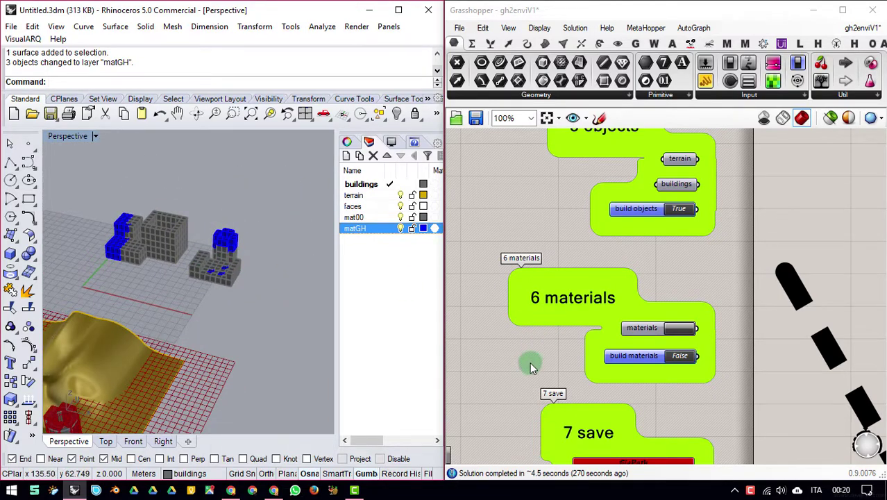
pyautogui.moveTo(529, 361); pyautogui.dragTo(532, 280, button='right')
pyautogui.moveTo(271, 225); pyautogui.dragTo(222, 299, button='right')
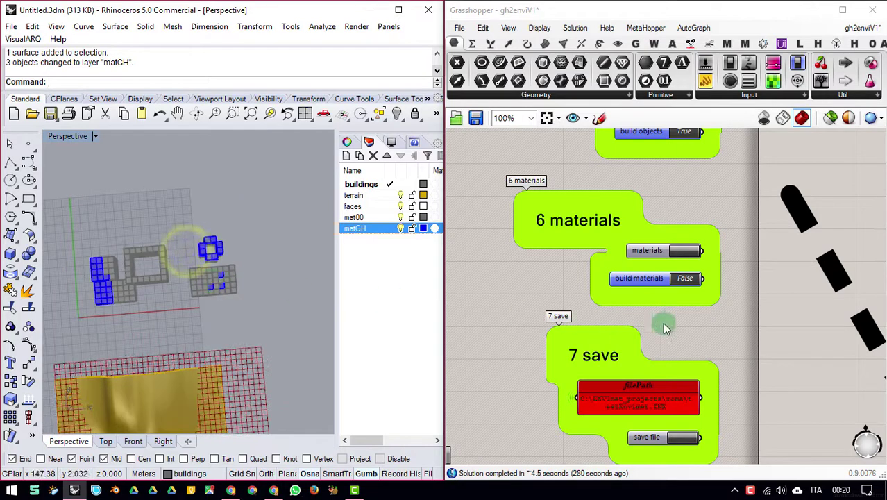
pyautogui.click(686, 280)
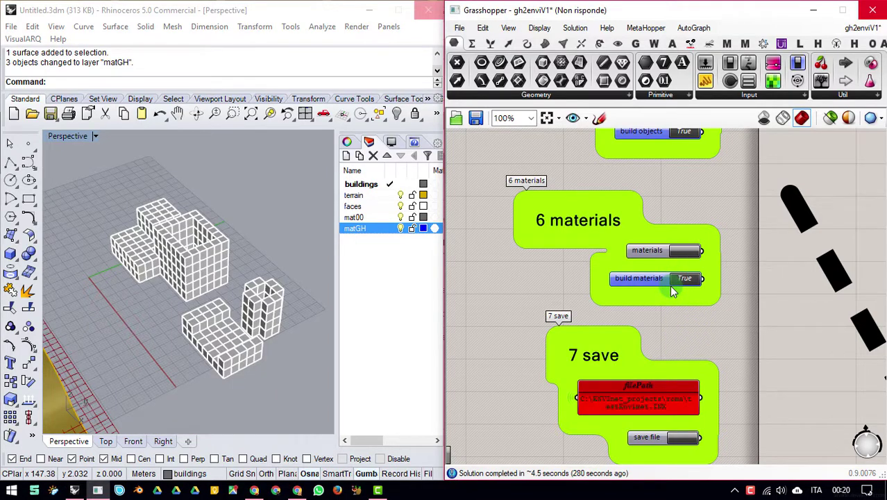
pyautogui.moveTo(710, 354); pyautogui.dragTo(702, 295, button='right')
pyautogui.click(664, 333)
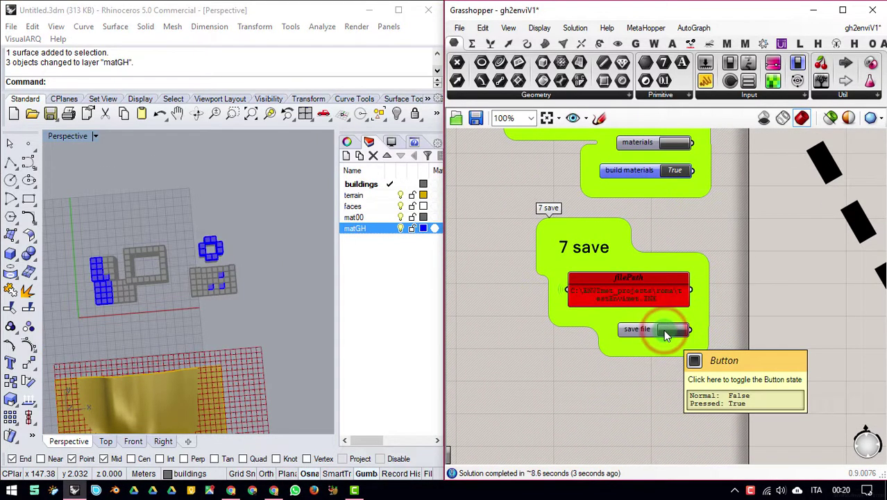
# Step: Copy the folder path from the filePath panel and open C:\ENVImet_projects\roma in File Explorer
pyautogui.doubleClick(627, 292)
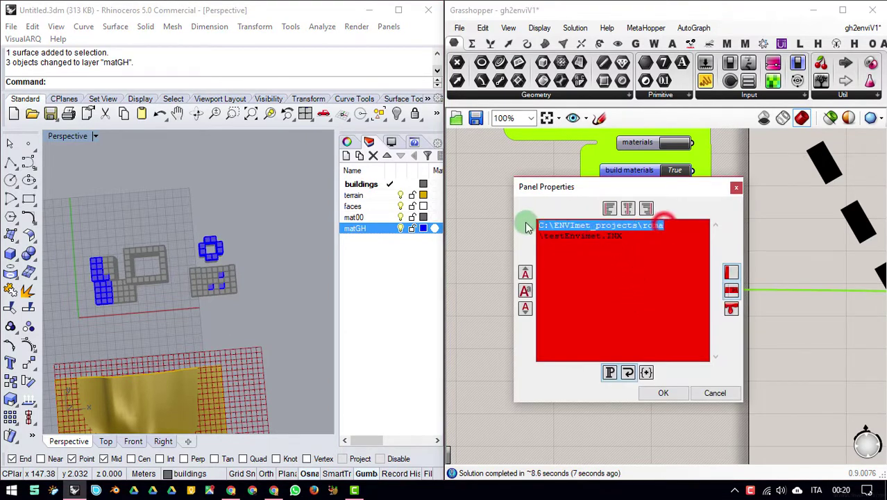
pyautogui.click(722, 392)
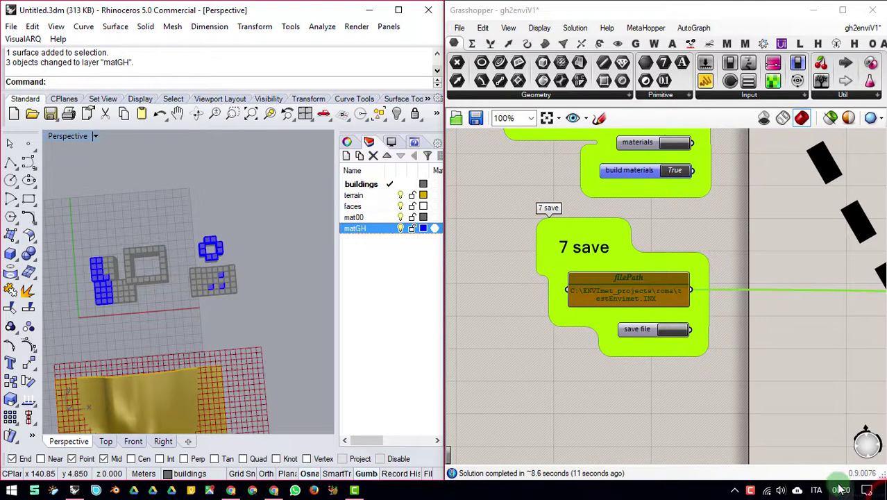
pyautogui.click(884, 494)
pyautogui.click(20, 89)
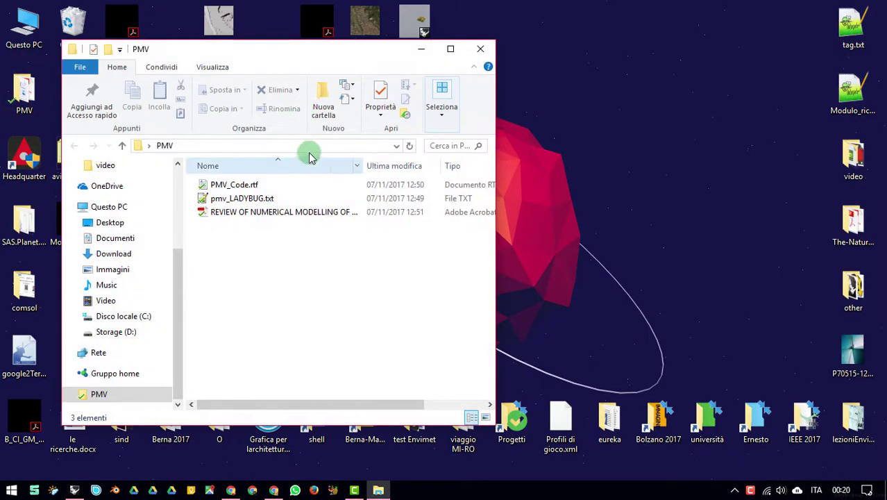
pyautogui.click(309, 153)
pyautogui.write('C:\\ENVImet_projects\\roma')
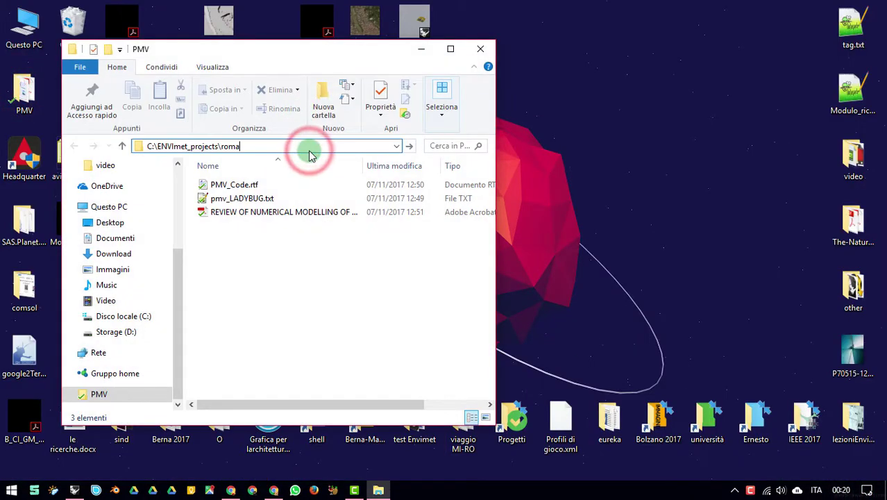
pyautogui.press('Return')
# Step: Open the exported testEnvimet.INX file in ENVI-met SPACES
pyautogui.click(247, 213)
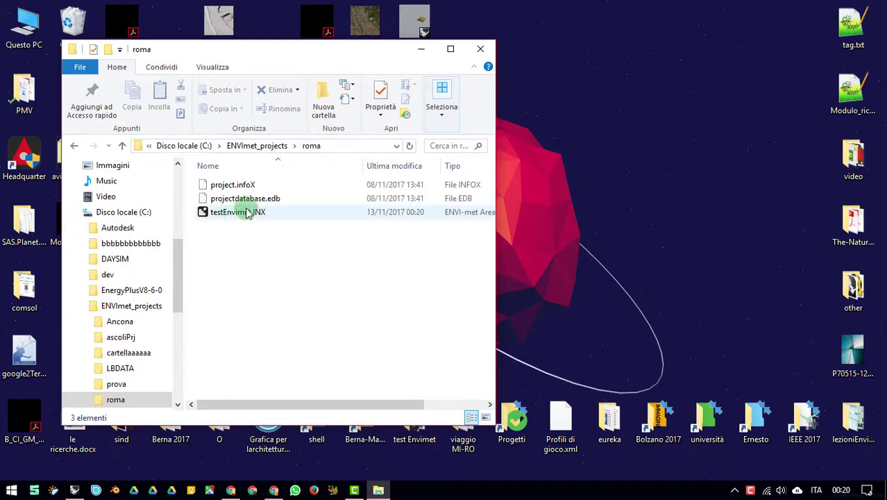
pyautogui.click(239, 211)
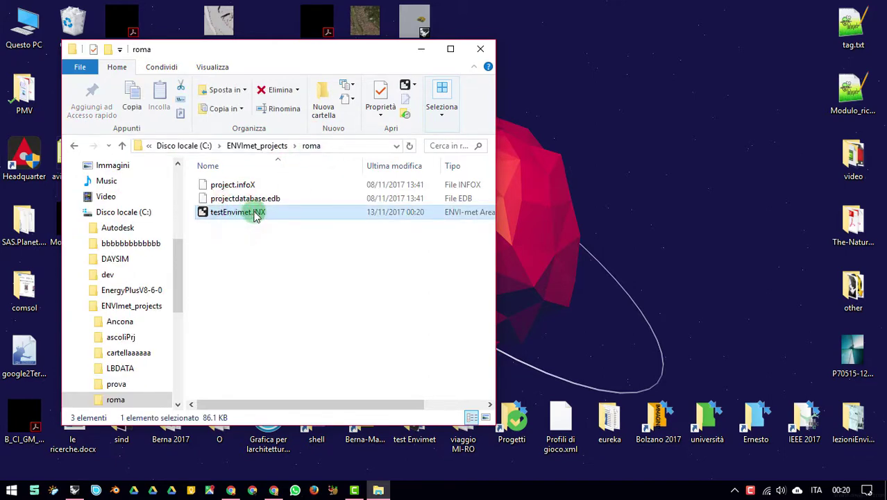
pyautogui.doubleClick(254, 213)
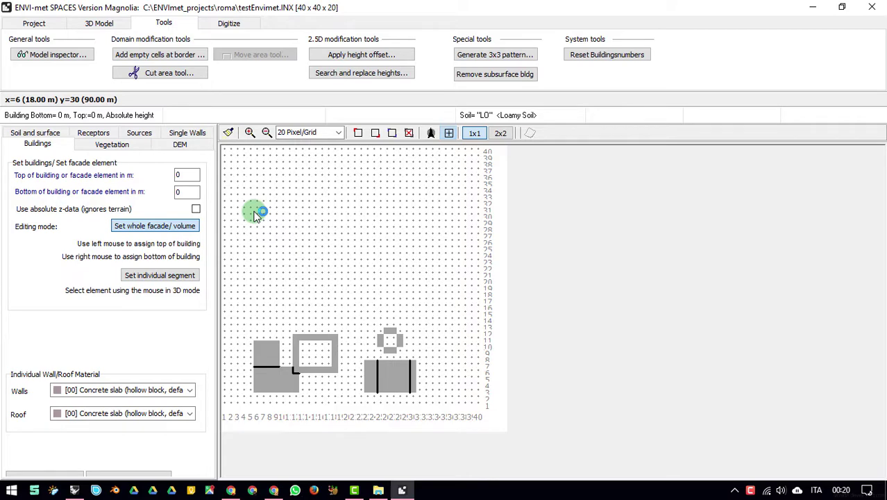
# Step: Select roma as the project for the model area and save the 3D model
pyautogui.click(33, 23)
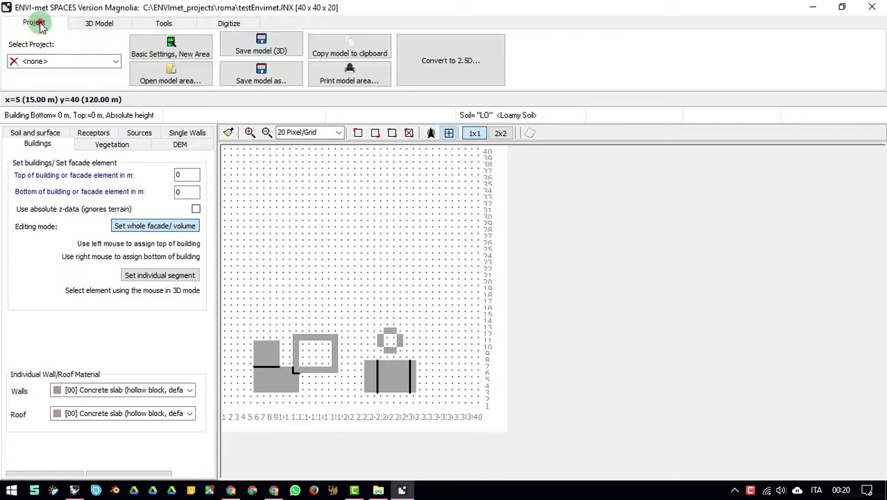
pyautogui.click(69, 60)
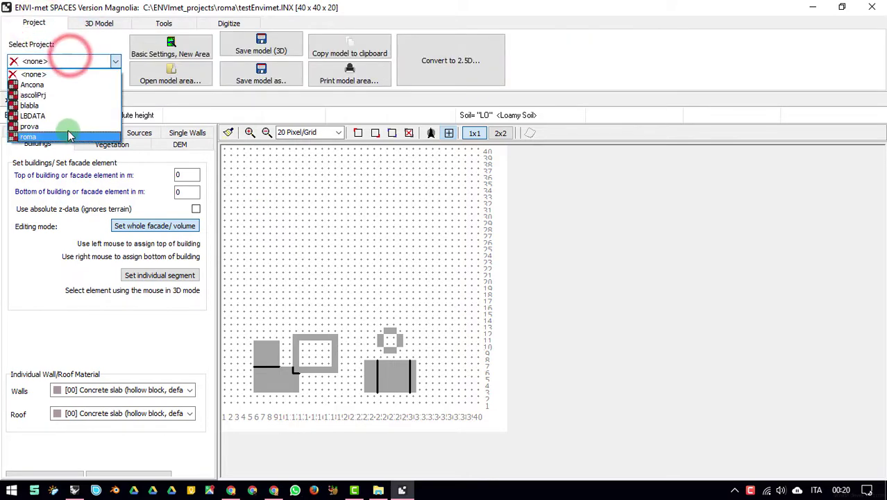
pyautogui.click(58, 133)
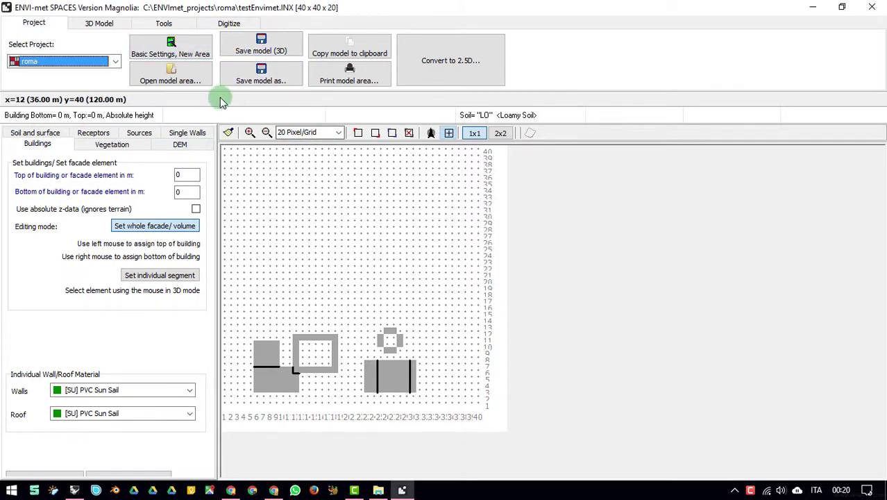
pyautogui.click(281, 53)
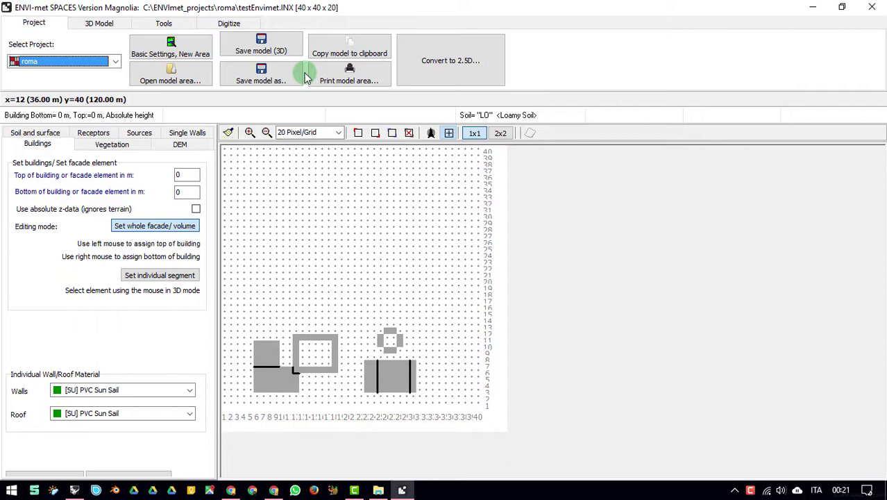
pyautogui.click(262, 43)
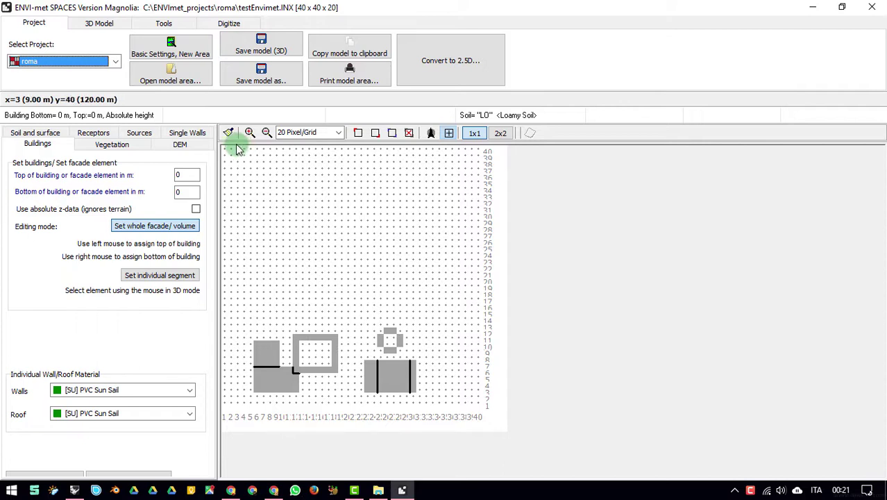
# Step: Close the model, reopen testEnvimet.INX from the project folder and show it in the 3D view
pyautogui.click(874, 12)
pyautogui.doubleClick(228, 212)
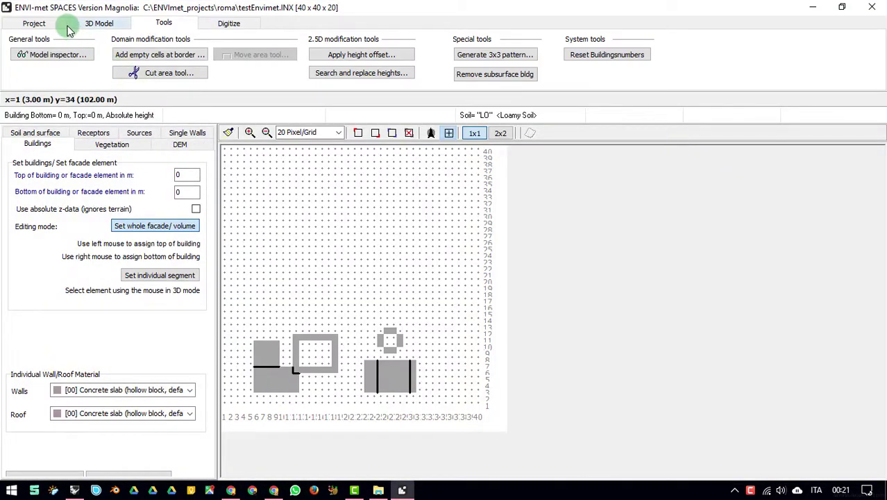
pyautogui.click(103, 25)
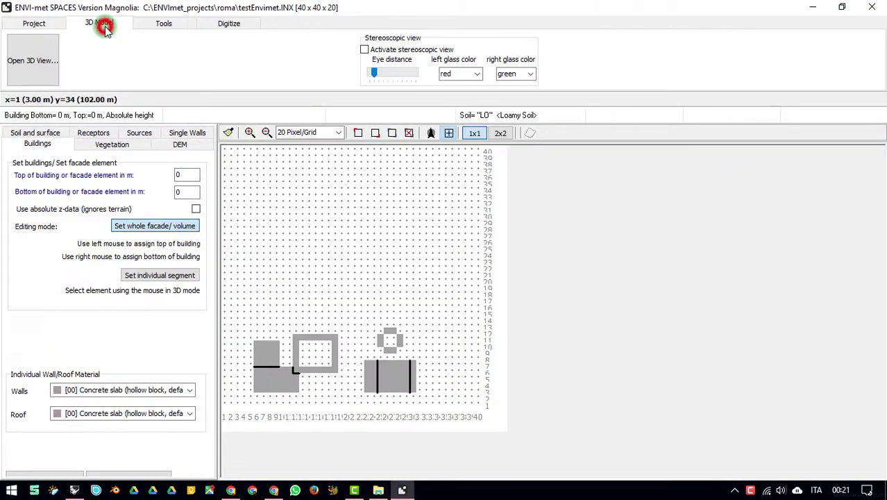
pyautogui.click(34, 60)
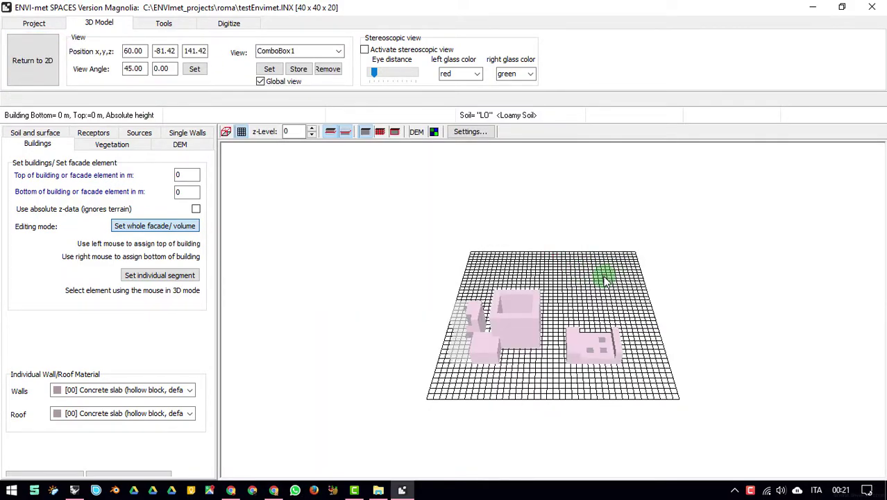
# Step: Inspect the buildings from several sides and display the DEM terrain in the 3D view
pyautogui.moveTo(606, 279); pyautogui.dragTo(553, 265)
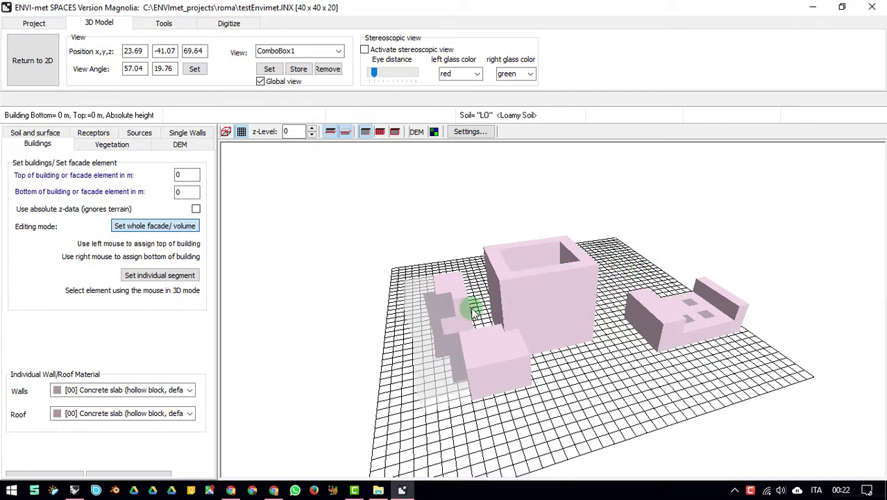
pyautogui.moveTo(474, 313); pyautogui.dragTo(657, 330)
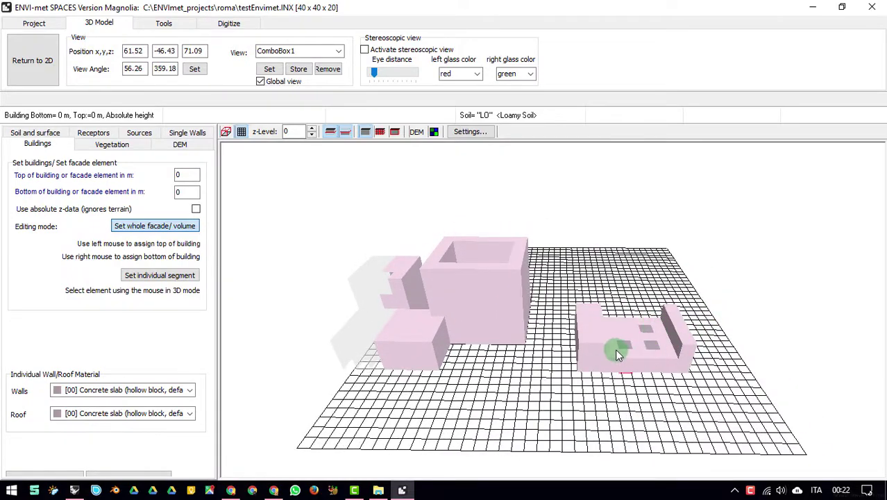
pyautogui.moveTo(429, 328); pyautogui.dragTo(419, 306)
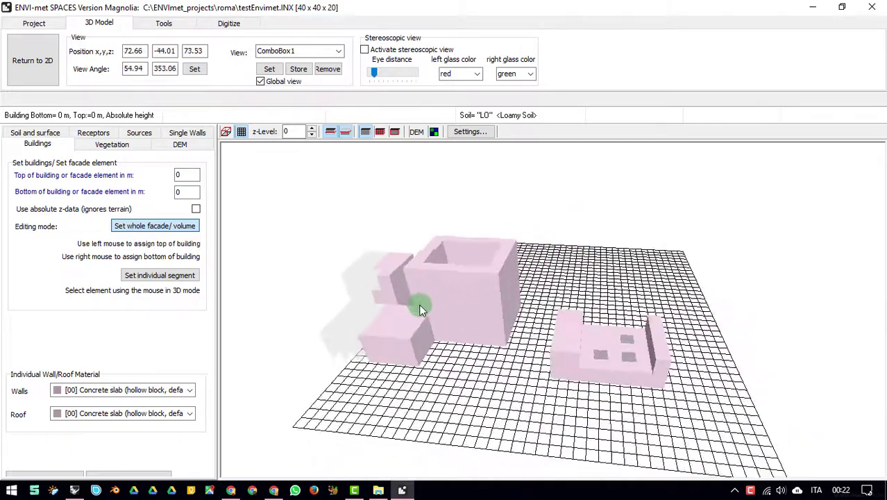
pyautogui.moveTo(330, 316); pyautogui.dragTo(491, 234)
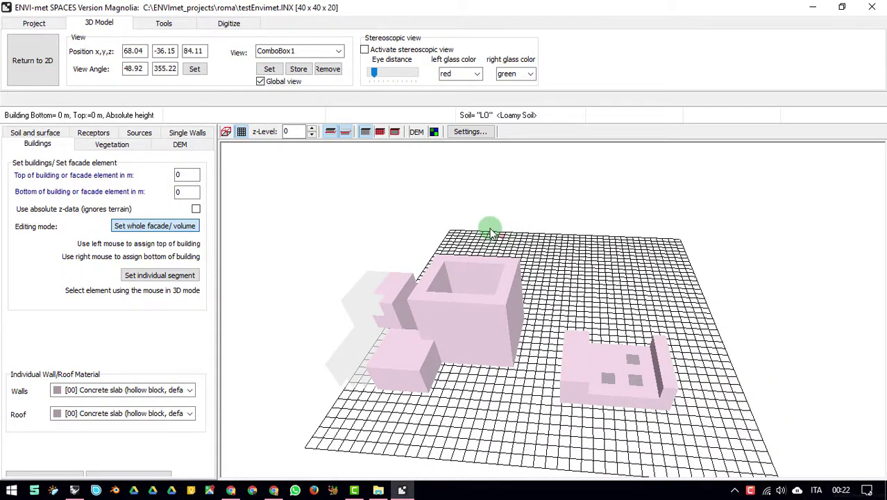
pyautogui.click(416, 132)
pyautogui.moveTo(571, 238); pyautogui.dragTo(616, 268)
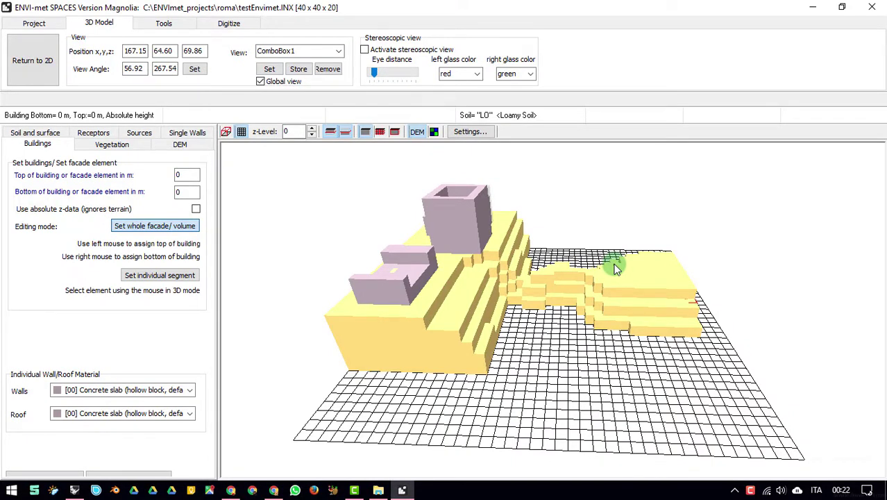
pyautogui.moveTo(616, 269); pyautogui.dragTo(660, 308)
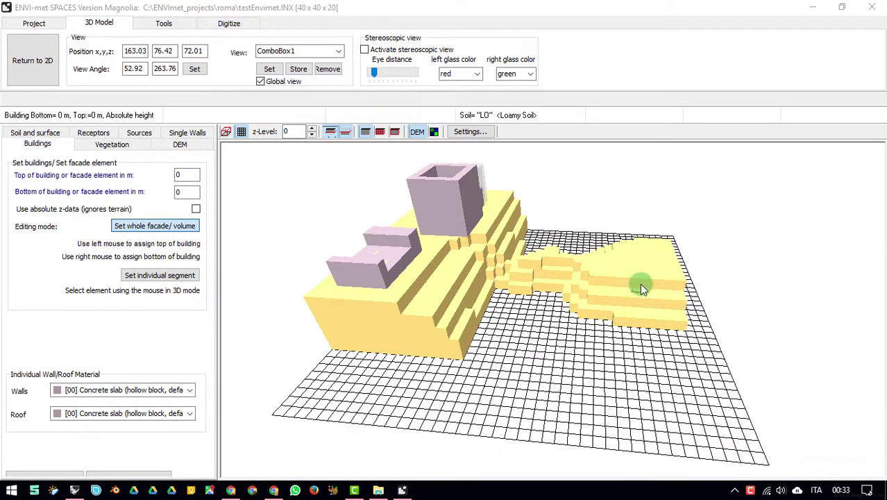
# Step: Return to the 2D plan and reopen the 3D view
pyautogui.click(459, 272)
pyautogui.click(22, 65)
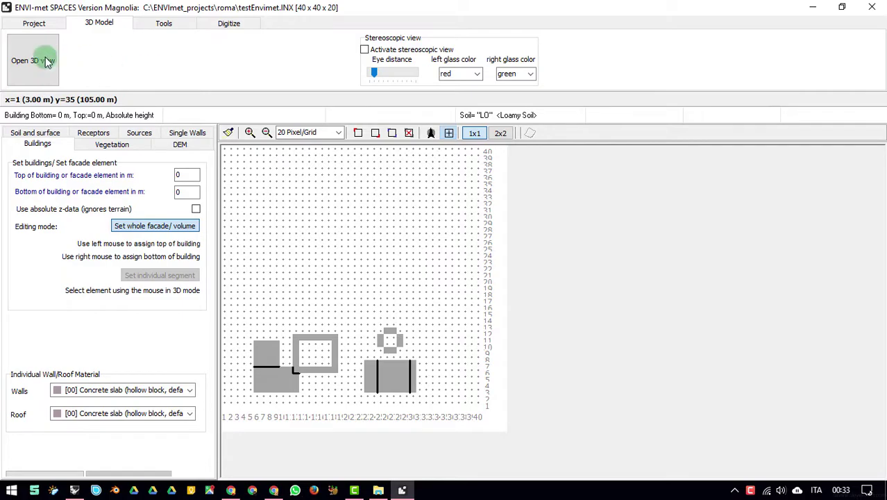
pyautogui.click(46, 62)
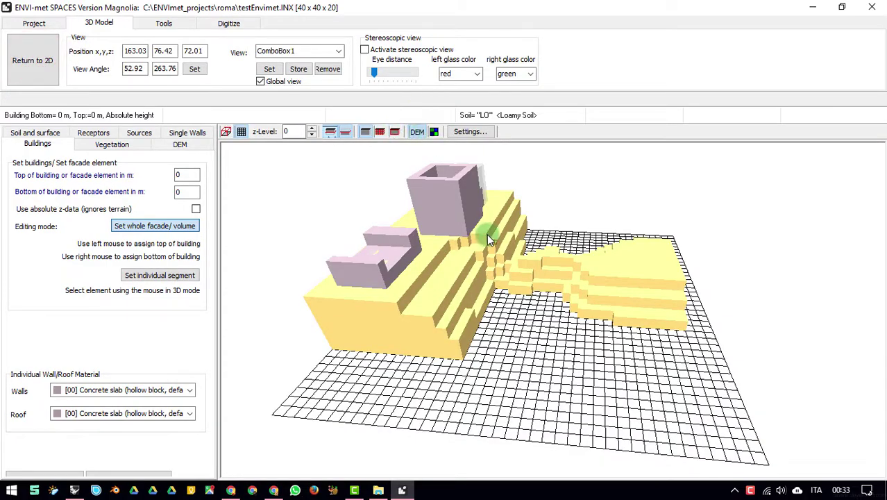
# Step: Show the borders of the grid cells on the buildings in a closer 3D view
pyautogui.moveTo(492, 240); pyautogui.dragTo(462, 229)
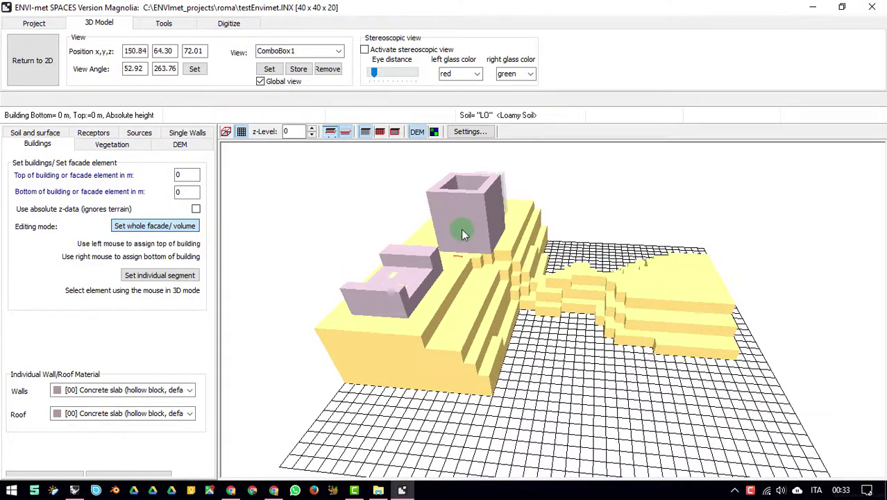
pyautogui.moveTo(461, 229); pyautogui.dragTo(466, 238, button='right')
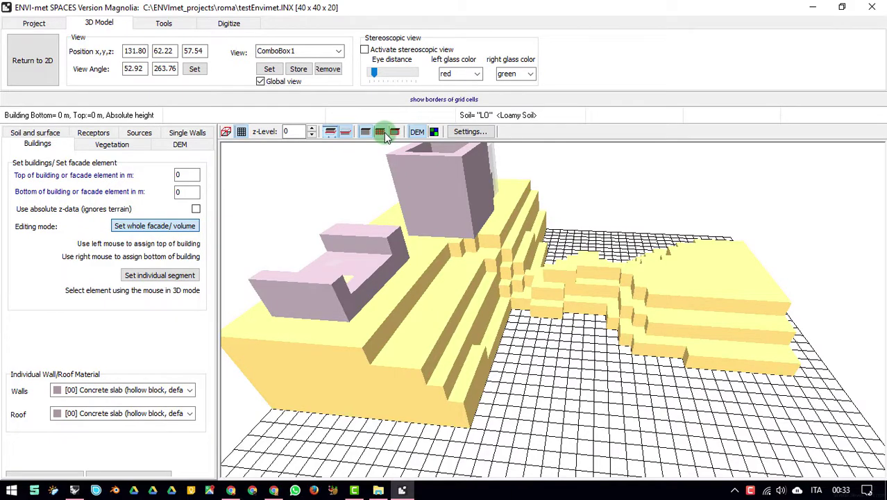
pyautogui.click(387, 136)
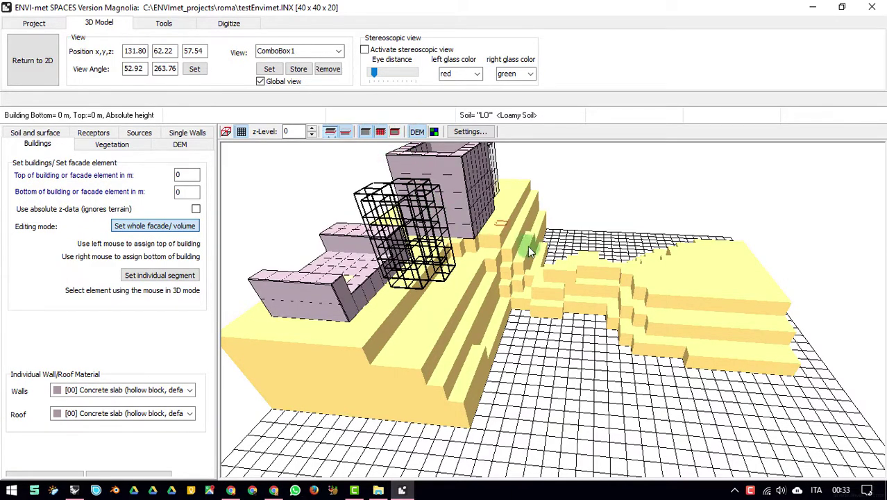
pyautogui.moveTo(529, 250); pyautogui.dragTo(489, 166, button='right')
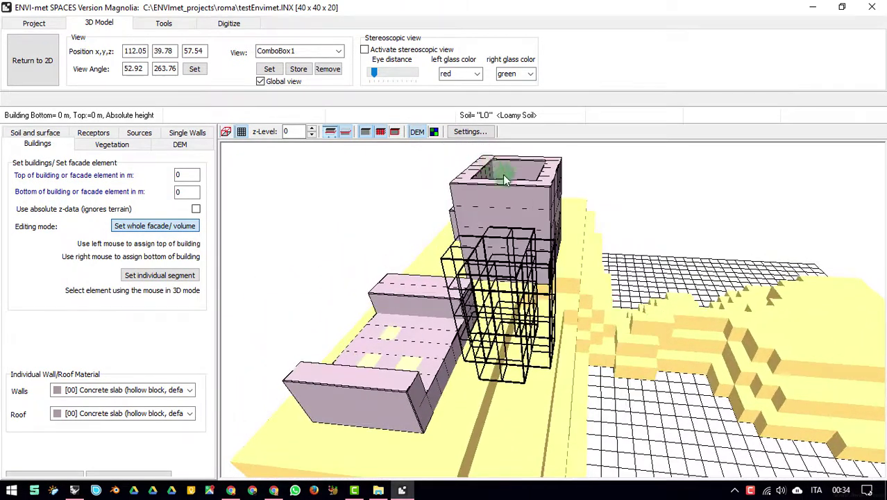
pyautogui.rightClick(543, 289)
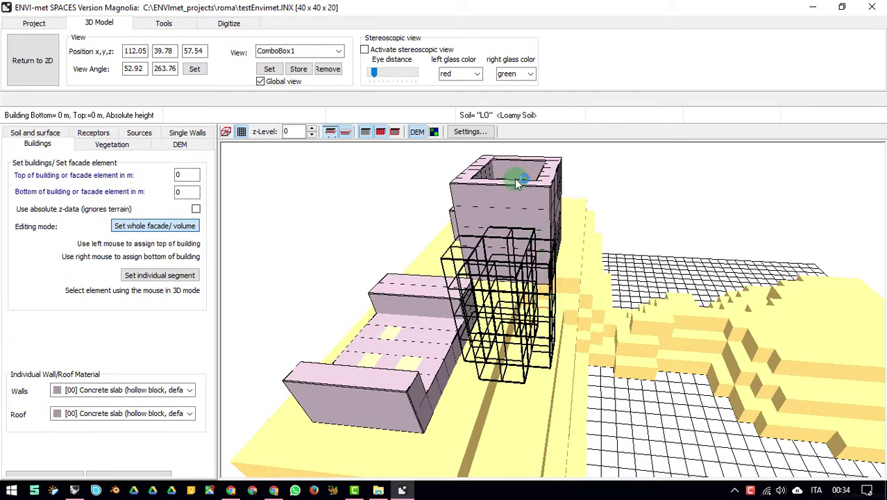
# Step: Examine the terrain and buildings of the whole model from above in the 3D view
pyautogui.scroll(-4, 381, 235)
pyautogui.moveTo(504, 280); pyautogui.dragTo(279, 133, button='right')
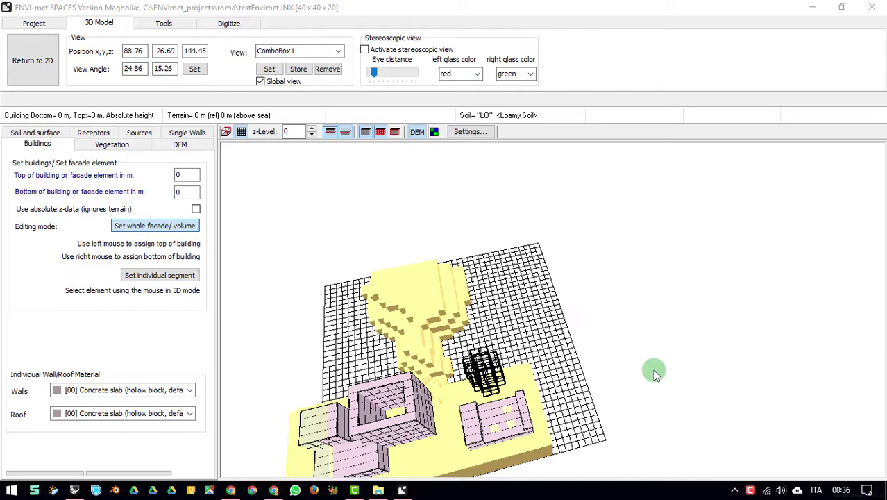
pyautogui.moveTo(656, 373); pyautogui.dragTo(597, 353, button='right')
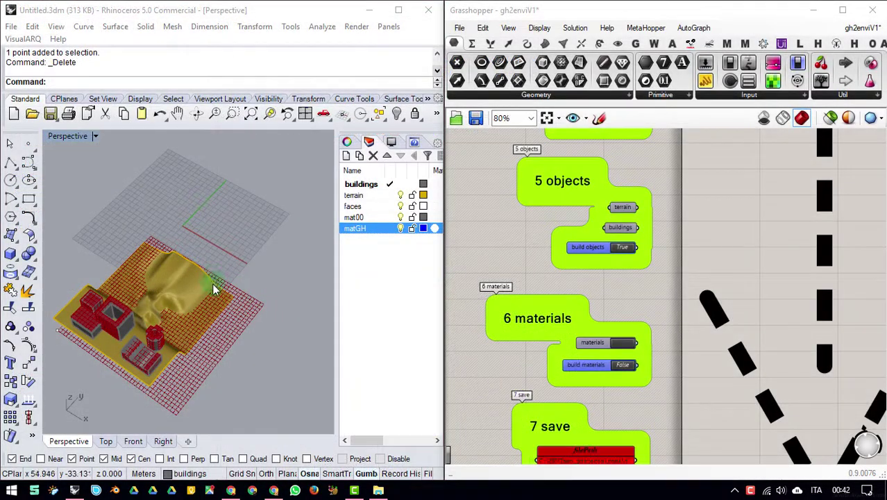
# Step: Switch to Rhino, inspect the cells around the hollow cylindrical building, and set build objects to False in Grasshopper
pyautogui.click(214, 283)
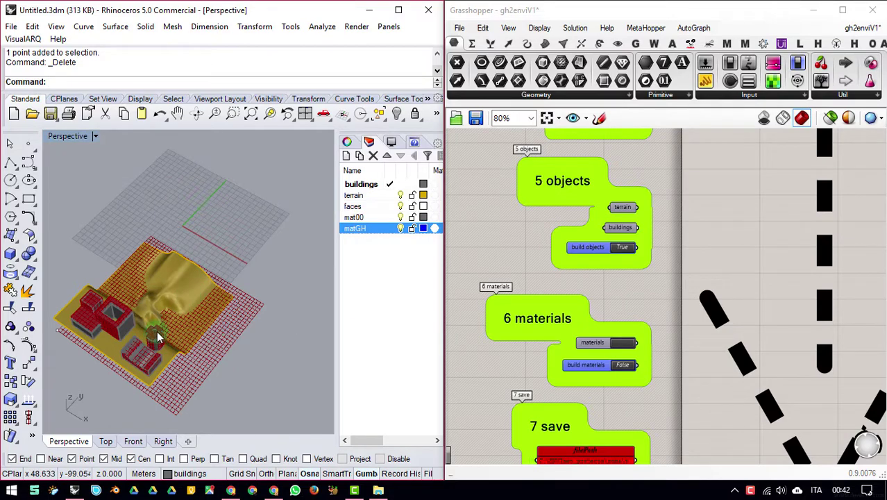
pyautogui.scroll(8, 159, 333)
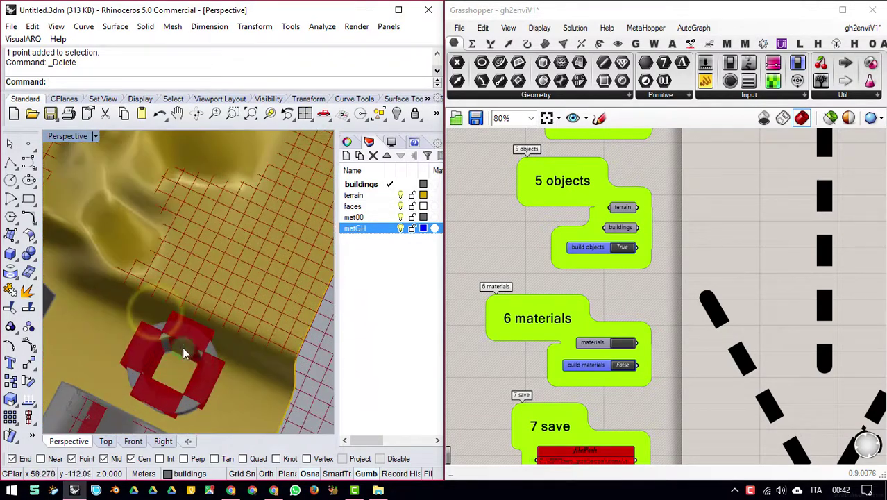
pyautogui.moveTo(195, 340); pyautogui.dragTo(144, 313, button='right')
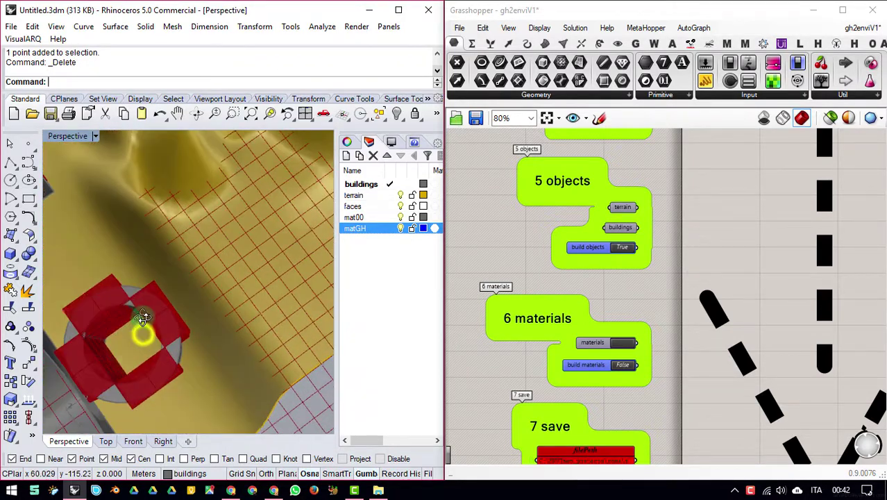
pyautogui.scroll(-7, 156, 345)
pyautogui.moveTo(172, 360); pyautogui.dragTo(169, 353, button='right')
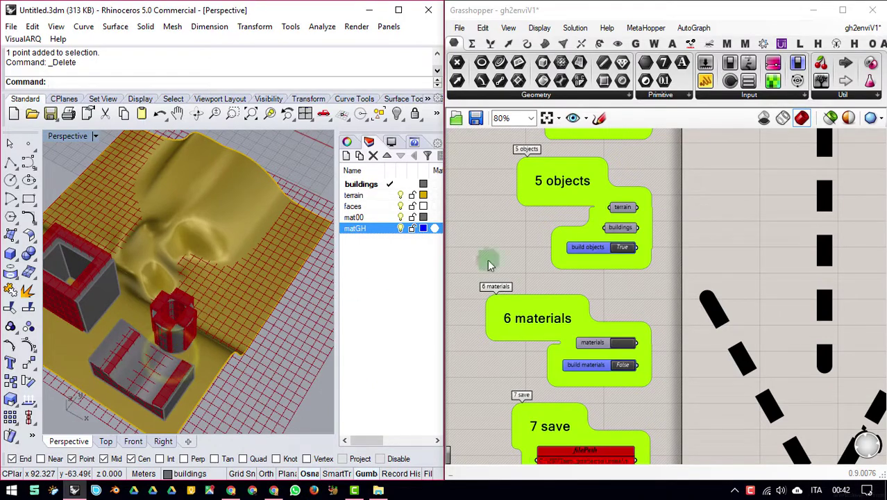
pyautogui.click(621, 249)
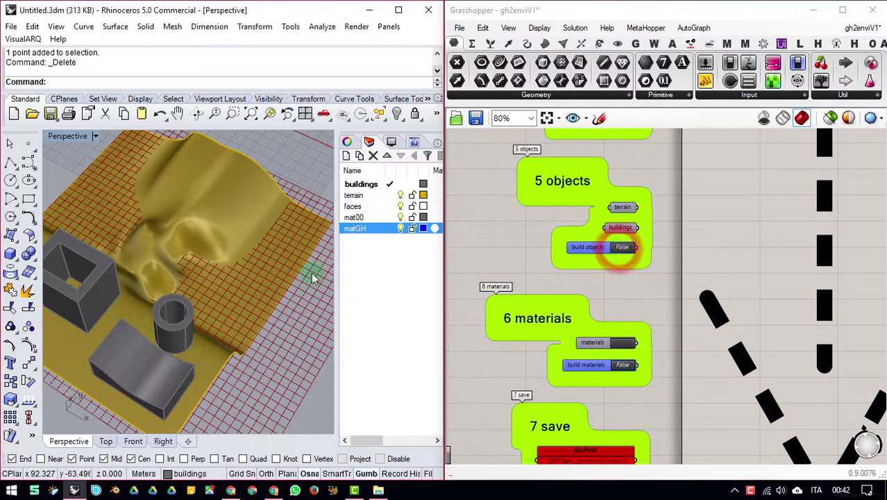
# Step: Draw a solid cylinder over the hollow cylindrical building, from its top centre at the outer radius down to the centre of its base
pyautogui.moveTo(248, 284); pyautogui.dragTo(206, 191, button='right')
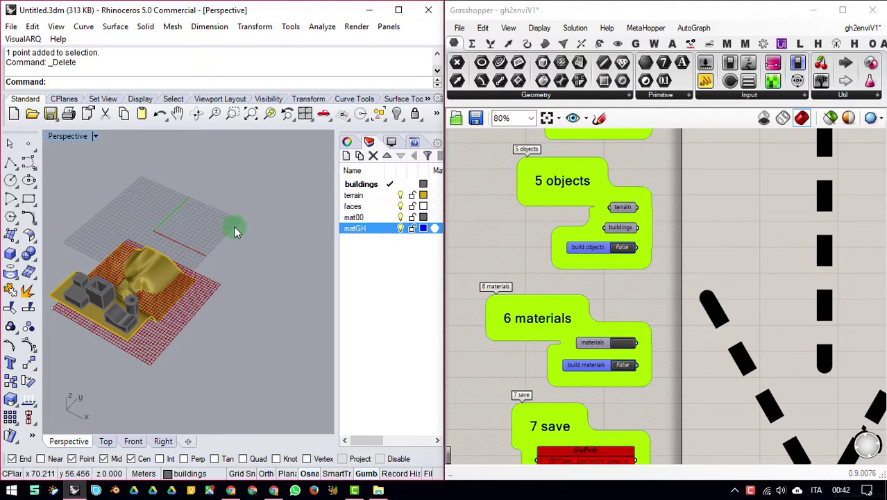
pyautogui.moveTo(195, 238); pyautogui.dragTo(117, 303, button='right')
pyautogui.scroll(12, 132, 295)
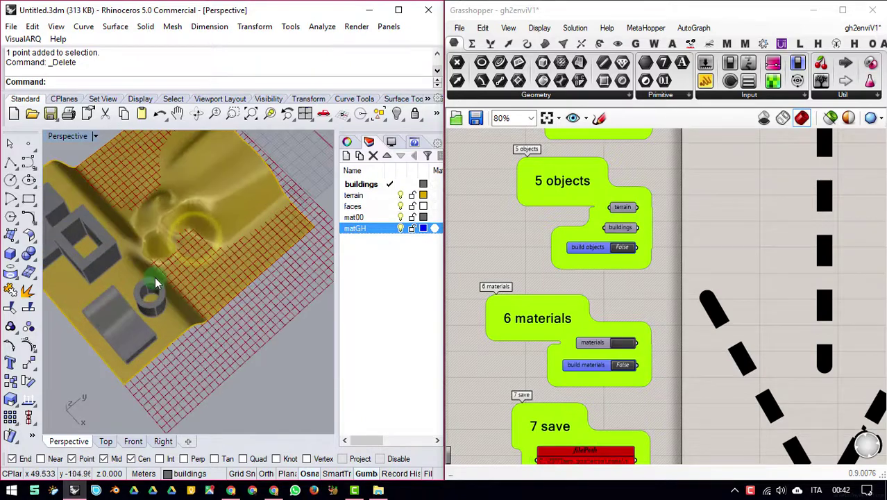
pyautogui.click(12, 258)
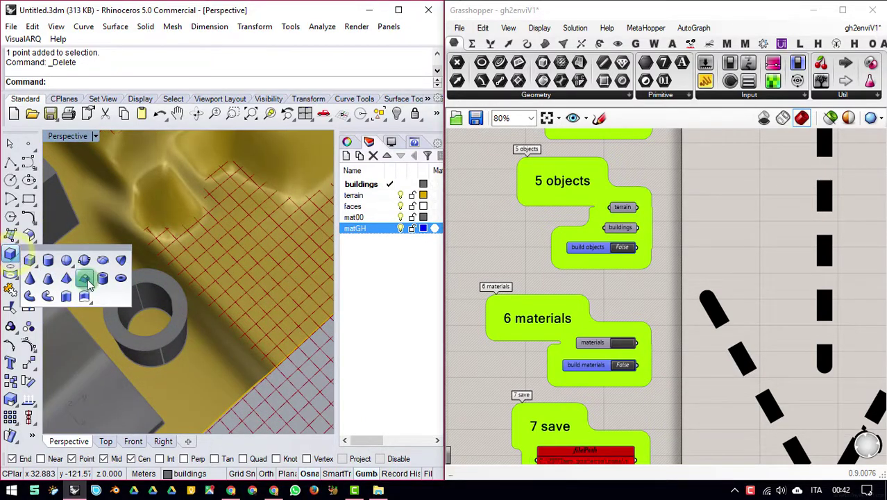
pyautogui.click(43, 261)
pyautogui.scroll(3, 150, 314)
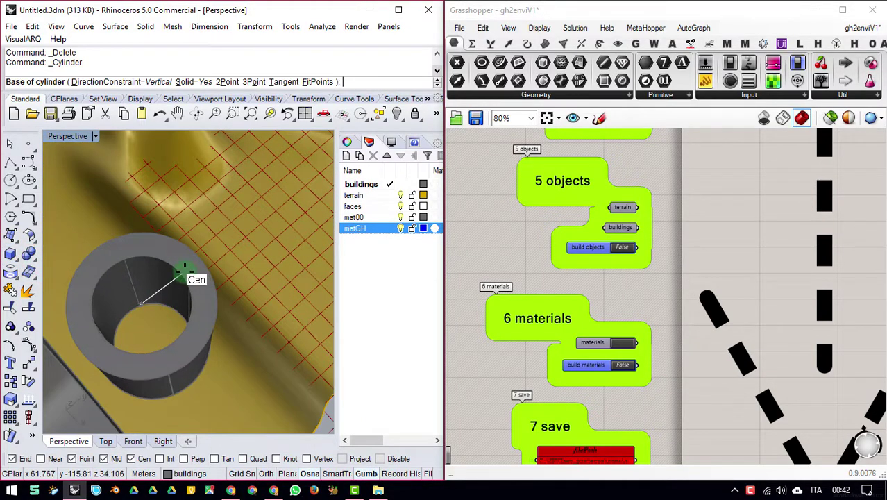
pyautogui.click(184, 271)
pyautogui.click(214, 271)
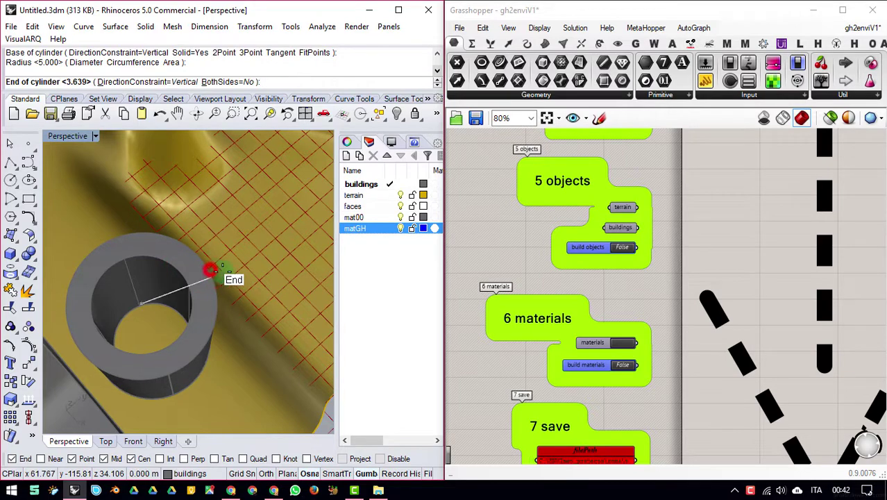
pyautogui.scroll(-5, 209, 298)
pyautogui.moveTo(205, 324); pyautogui.dragTo(217, 257, button='right')
pyautogui.scroll(8, 211, 288)
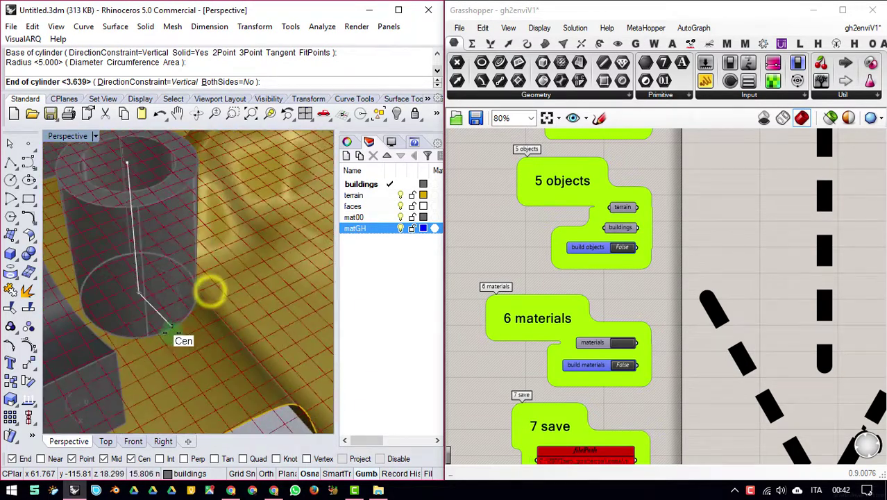
pyautogui.click(167, 336)
# Step: Delete the hollow cylindrical building, keeping the new solid cylinder in its place
pyautogui.click(157, 234)
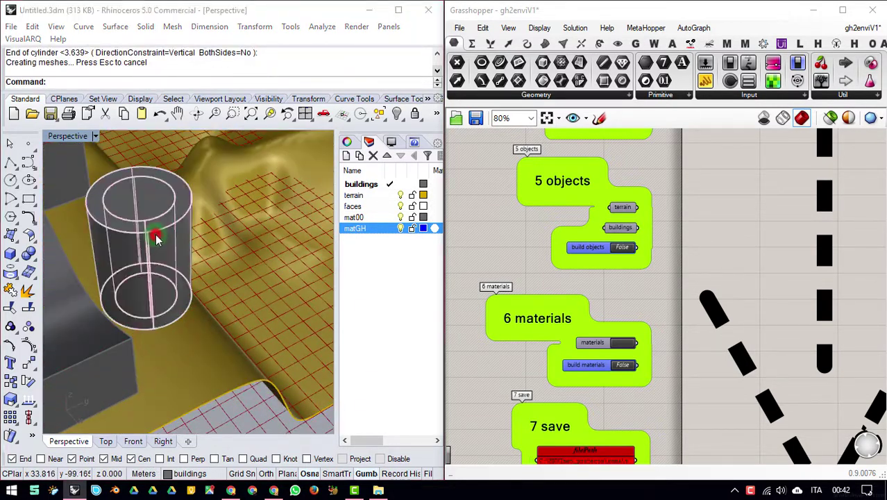
pyautogui.click(198, 270)
pyautogui.press('Delete')
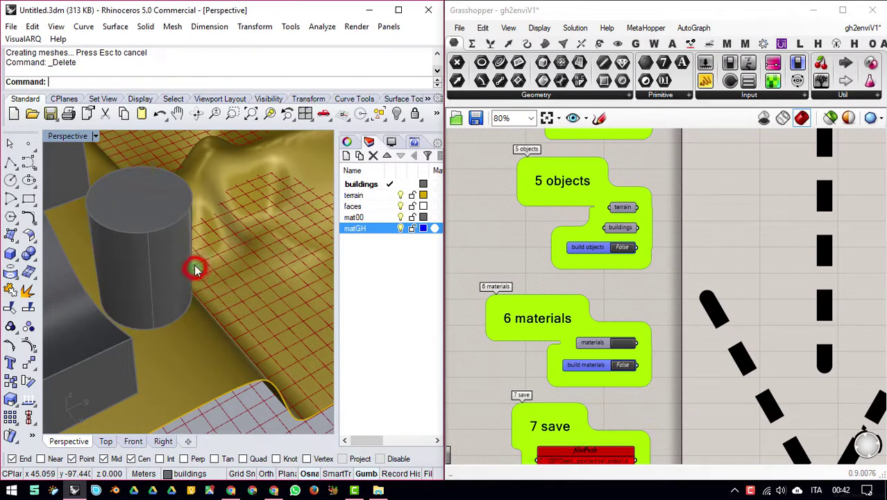
pyautogui.scroll(-5, 184, 266)
pyautogui.moveTo(131, 244); pyautogui.dragTo(123, 241, button='right')
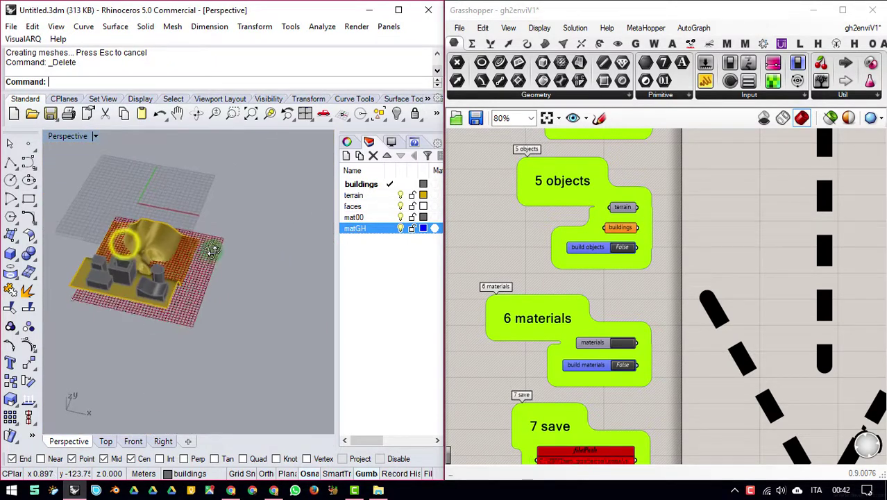
# Step: Reference all the buildings again, including the solid cylinder, as breps in the buildings parameter
pyautogui.moveTo(635, 247); pyautogui.dragTo(651, 277, button='right')
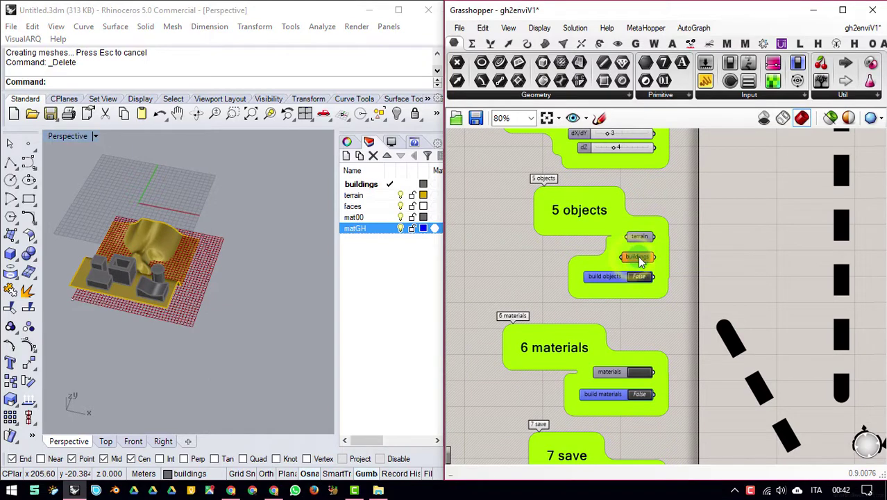
pyautogui.rightClick(635, 256)
pyautogui.click(697, 375)
pyautogui.moveTo(219, 253); pyautogui.dragTo(132, 244, button='right')
pyautogui.moveTo(91, 200); pyautogui.dragTo(214, 310)
pyautogui.scroll(6, 89, 261)
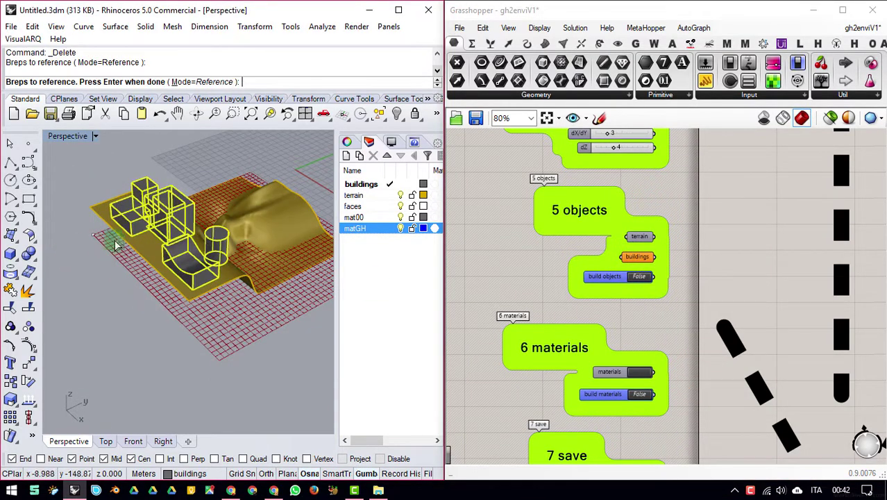
pyautogui.rightClick(163, 250)
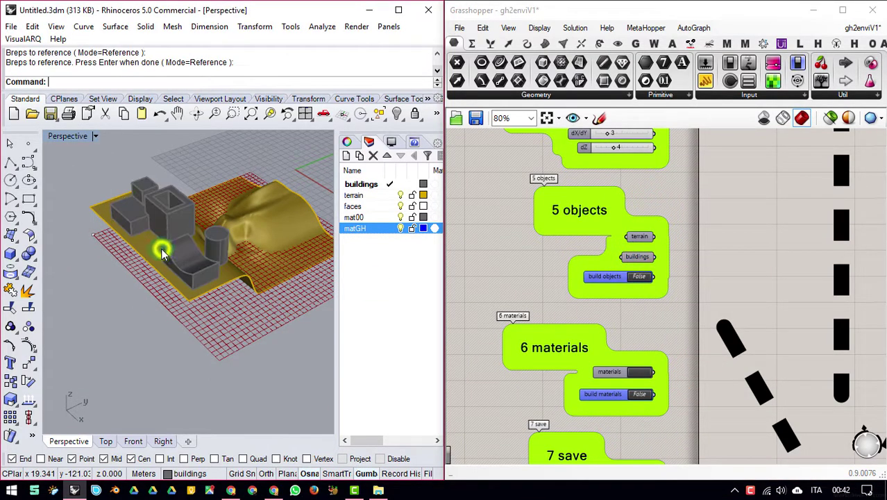
# Step: Set build objects to True and check the rebuilt cells on the buildings, including the solid cylinder
pyautogui.click(638, 276)
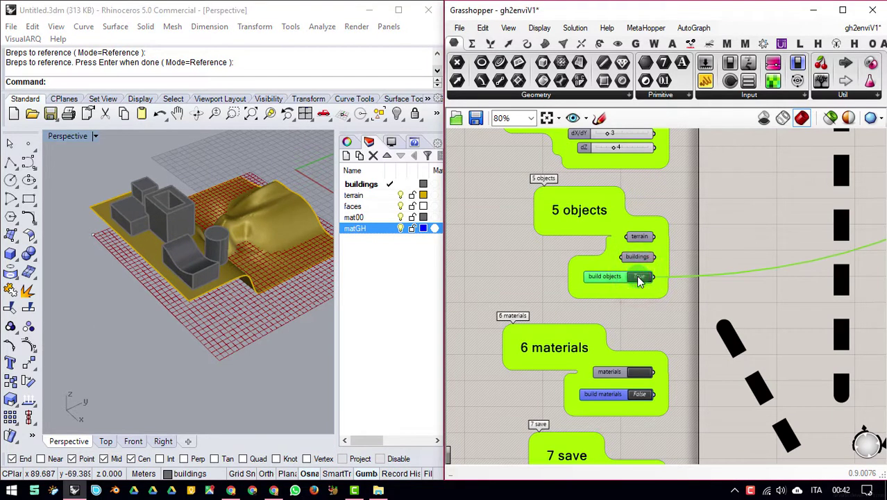
pyautogui.click(641, 278)
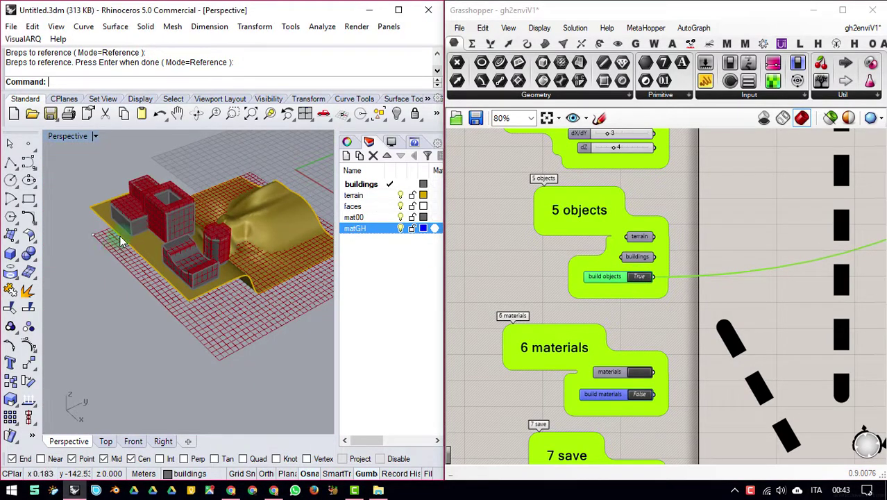
pyautogui.moveTo(126, 236); pyautogui.dragTo(209, 305, button='right')
pyautogui.scroll(10, 205, 254)
pyautogui.moveTo(173, 249); pyautogui.dragTo(78, 204, button='right')
pyautogui.scroll(-10, 156, 247)
pyautogui.moveTo(186, 229); pyautogui.dragTo(274, 248, button='right')
# Step: Trigger the materials component to bake the building faces into Rhino
pyautogui.moveTo(633, 302); pyautogui.dragTo(625, 243, button='right')
pyautogui.click(657, 285)
pyautogui.click(633, 340)
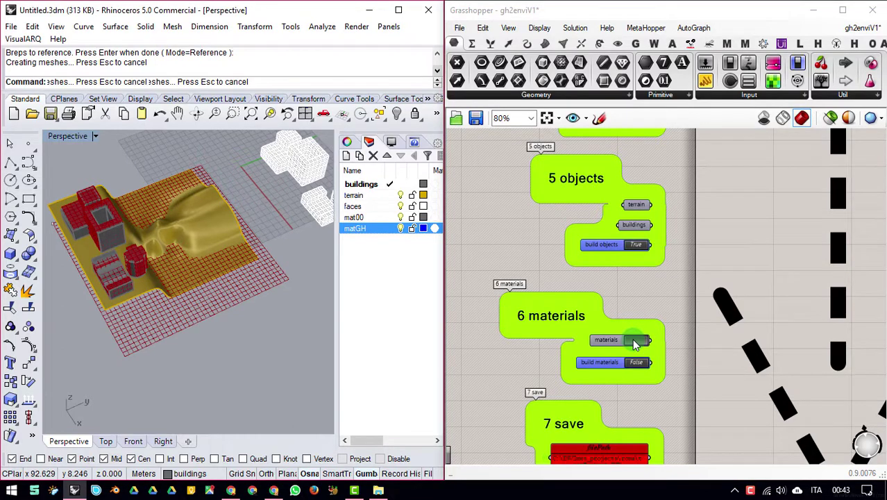
# Step: Select all the baked building faces and move them to the mat00 layer
pyautogui.moveTo(101, 271); pyautogui.dragTo(299, 235, button='right')
pyautogui.click(166, 328)
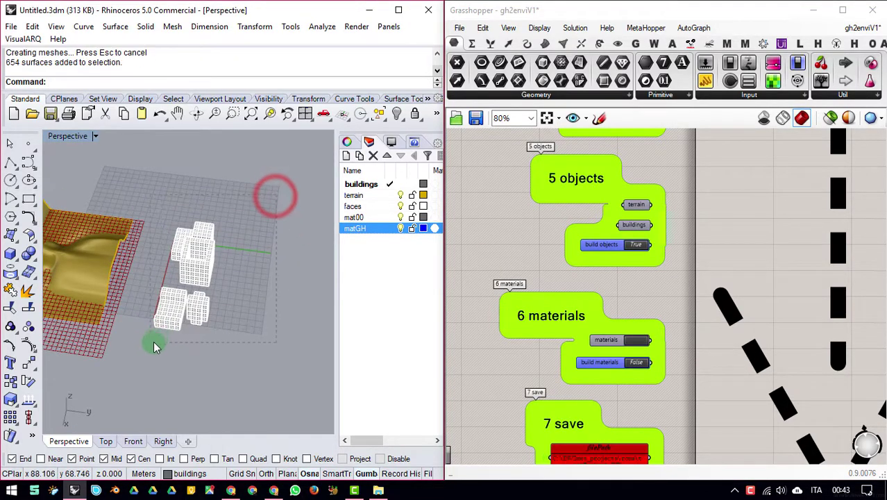
pyautogui.rightClick(369, 219)
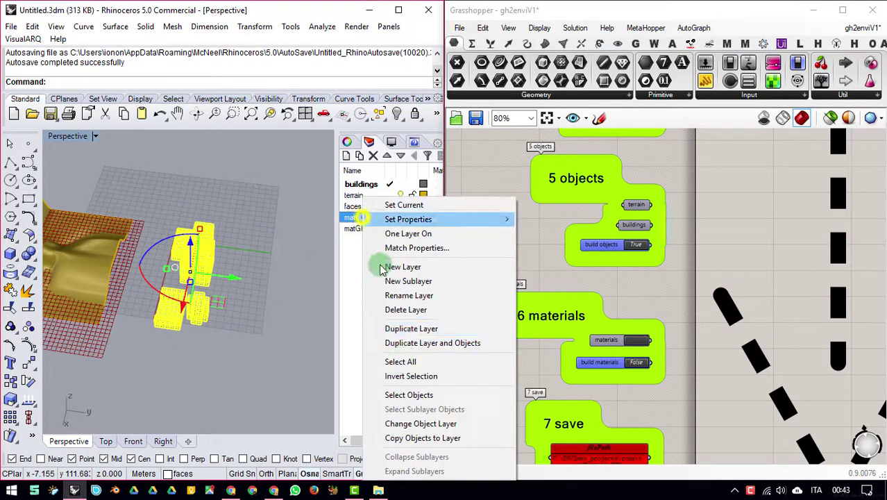
pyautogui.click(410, 421)
# Step: Move all faces of the low building beside the baked cylindrical one to the matGH layer and clear the selection
pyautogui.scroll(5, 233, 322)
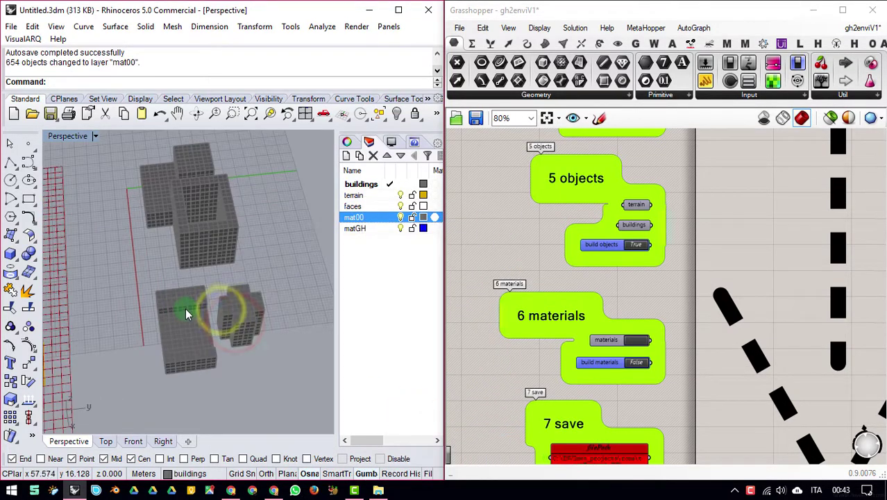
pyautogui.moveTo(218, 237); pyautogui.dragTo(180, 247, button='right')
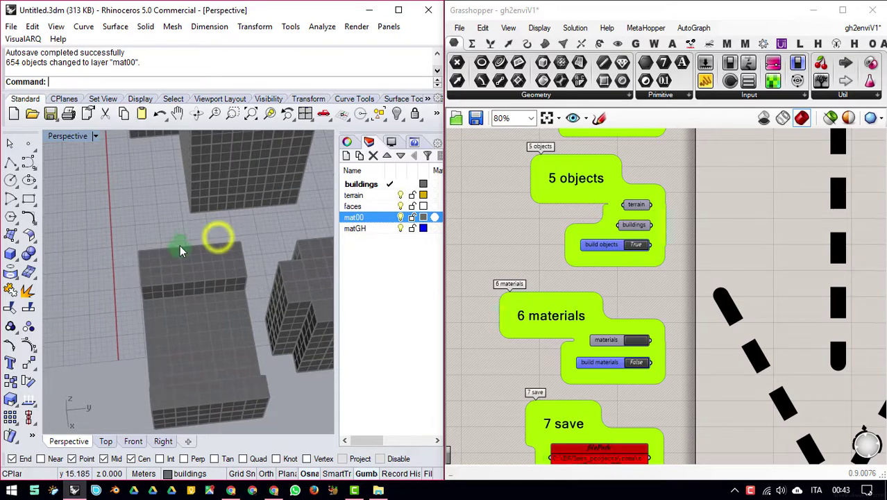
pyautogui.scroll(-4, 204, 256)
pyautogui.moveTo(220, 241); pyautogui.dragTo(132, 377)
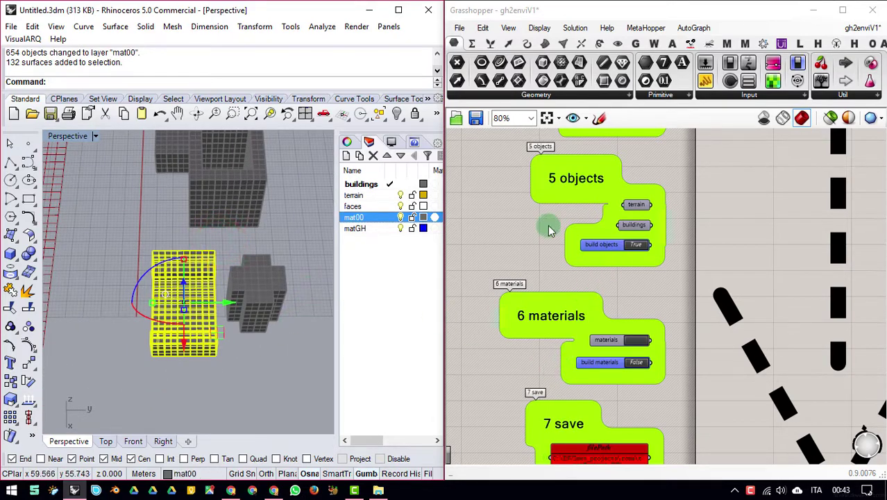
pyautogui.rightClick(358, 228)
pyautogui.click(455, 423)
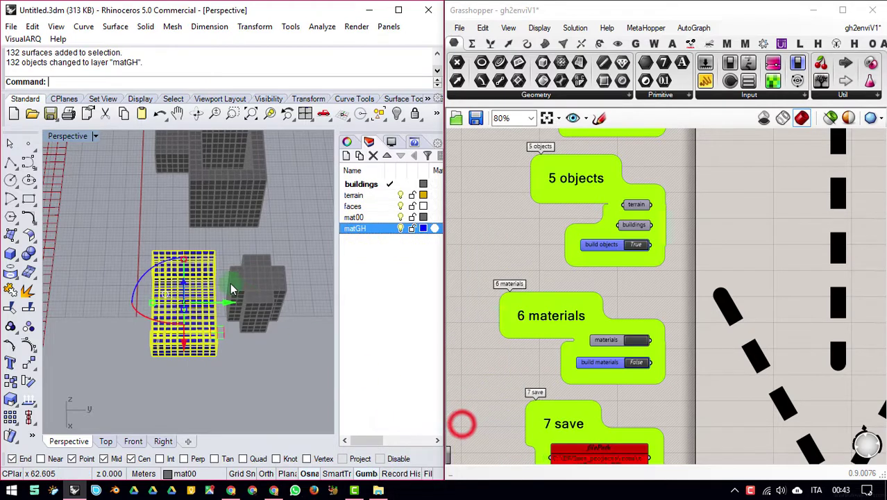
pyautogui.click(250, 398)
# Step: Set build materials to True and save the INX file through the Grasshopper definition
pyautogui.moveTo(250, 398); pyautogui.dragTo(247, 338, button='right')
pyautogui.scroll(-3, 246, 337)
pyautogui.moveTo(230, 289); pyautogui.dragTo(211, 240, button='right')
pyautogui.scroll(-8, 212, 240)
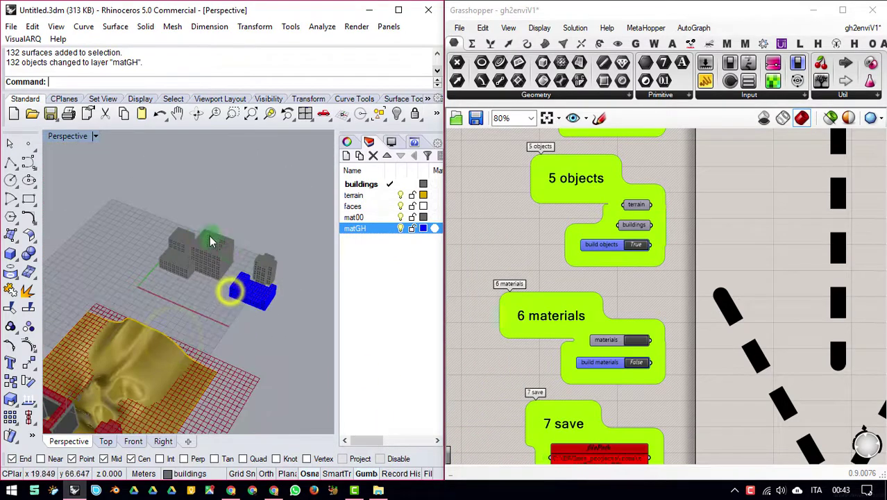
pyautogui.moveTo(677, 365); pyautogui.dragTo(682, 227, button='right')
pyautogui.click(639, 248)
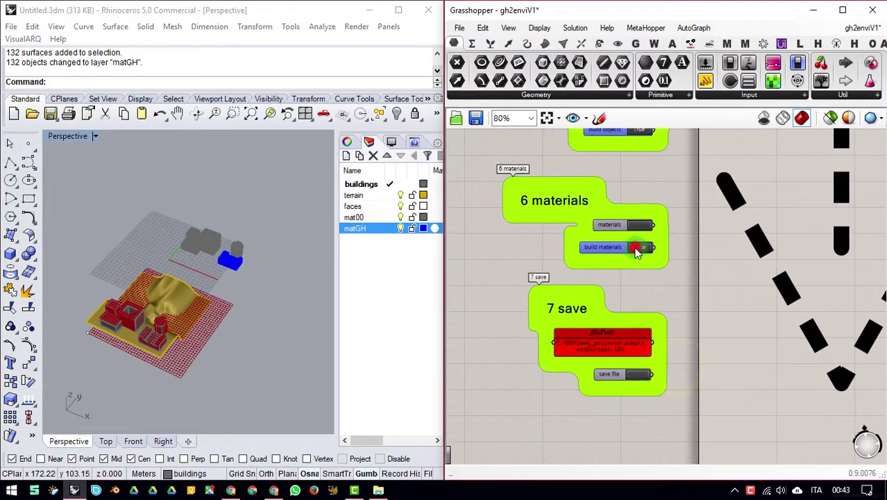
pyautogui.moveTo(704, 313); pyautogui.dragTo(705, 270, button='right')
pyautogui.click(638, 376)
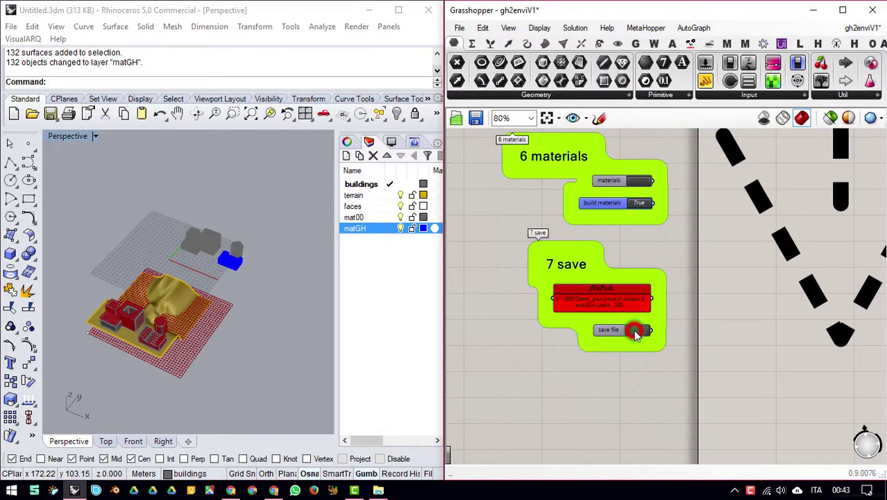
# Step: Switch to the file explorer and open testEnvimet.INX from the roma project folder in ENVI-met SPACES
pyautogui.click(381, 491)
pyautogui.click(291, 209)
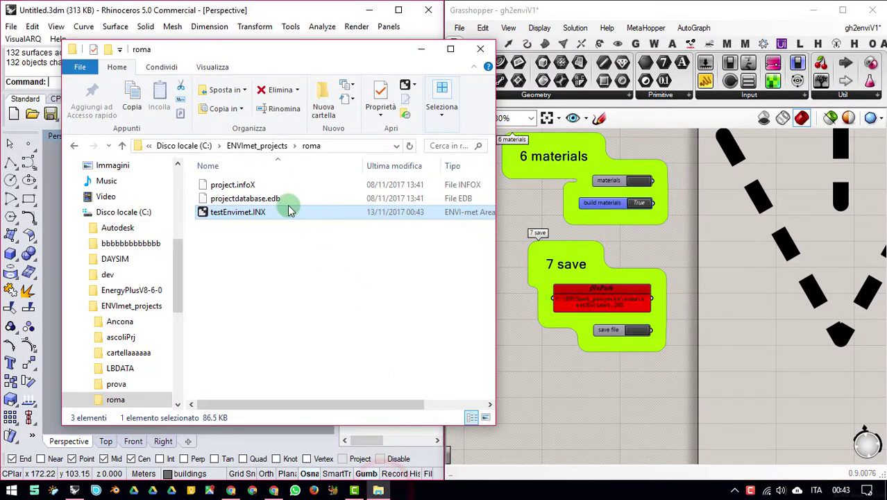
pyautogui.click(248, 217)
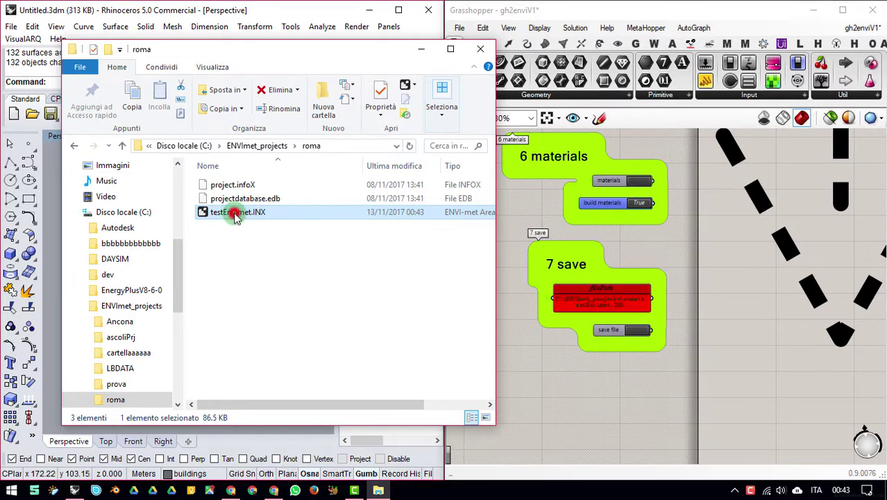
pyautogui.doubleClick(235, 213)
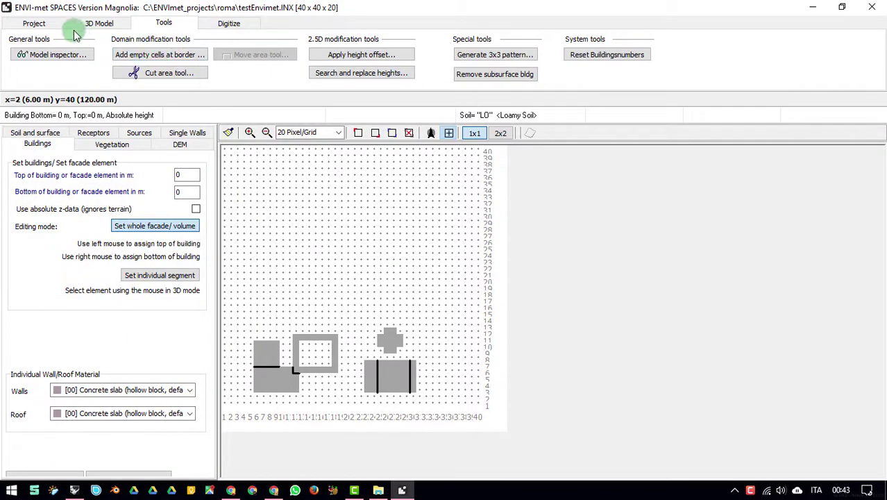
# Step: Save the area as a 3D model, and close and reopen testEnvimet.INX
pyautogui.click(91, 28)
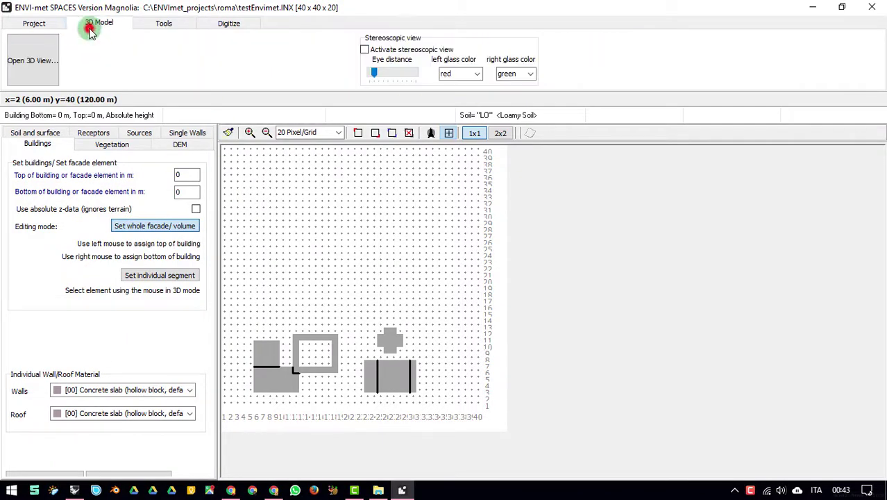
pyautogui.click(34, 23)
pyautogui.click(258, 42)
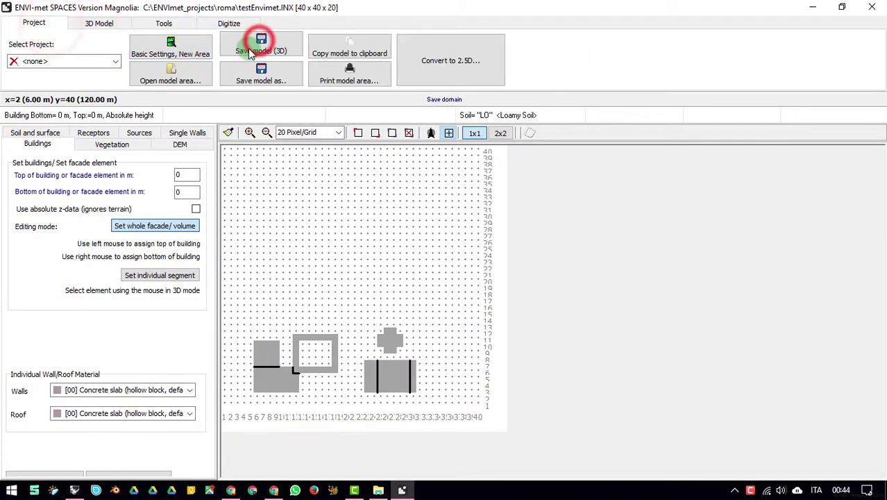
pyautogui.click(873, 7)
pyautogui.click(248, 215)
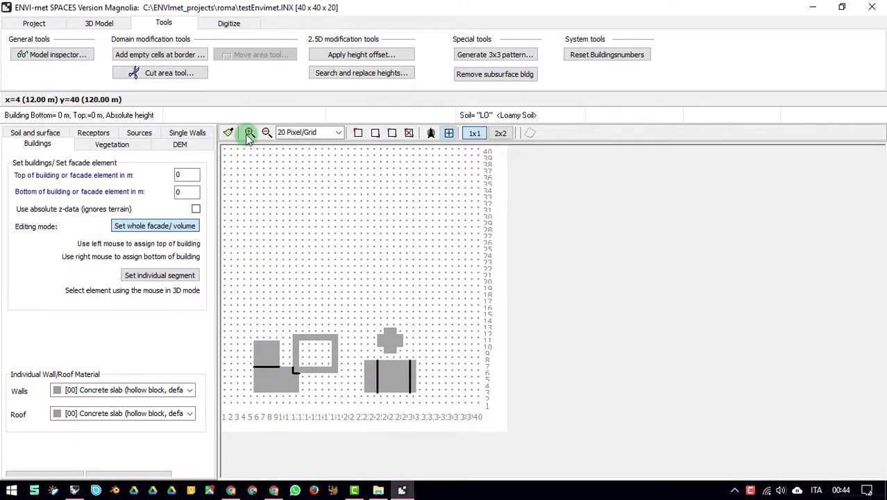
# Step: Open the 3D view with the DEM terrain displayed and inspect the buildings standing on it
pyautogui.click(99, 24)
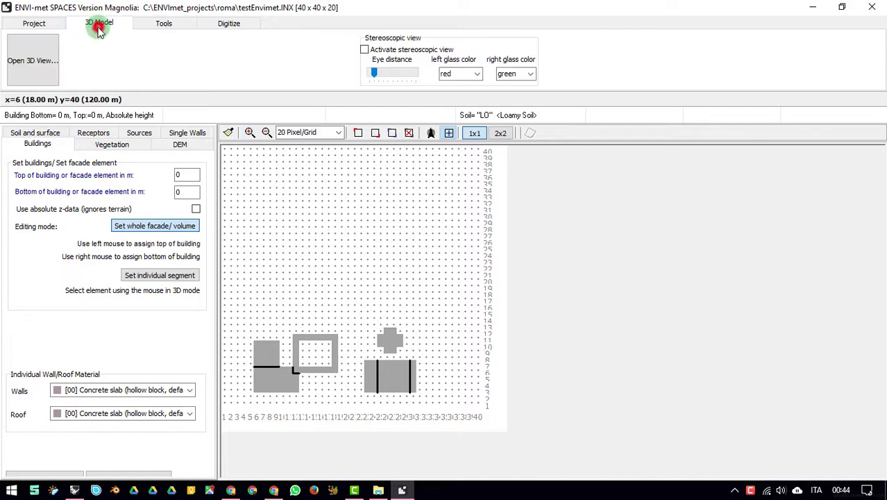
pyautogui.click(45, 56)
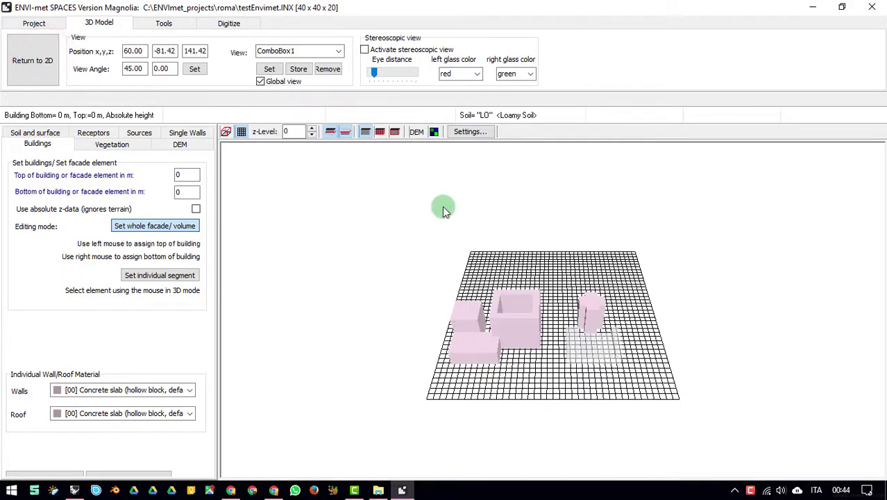
pyautogui.moveTo(690, 303); pyautogui.dragTo(447, 117)
pyautogui.click(415, 132)
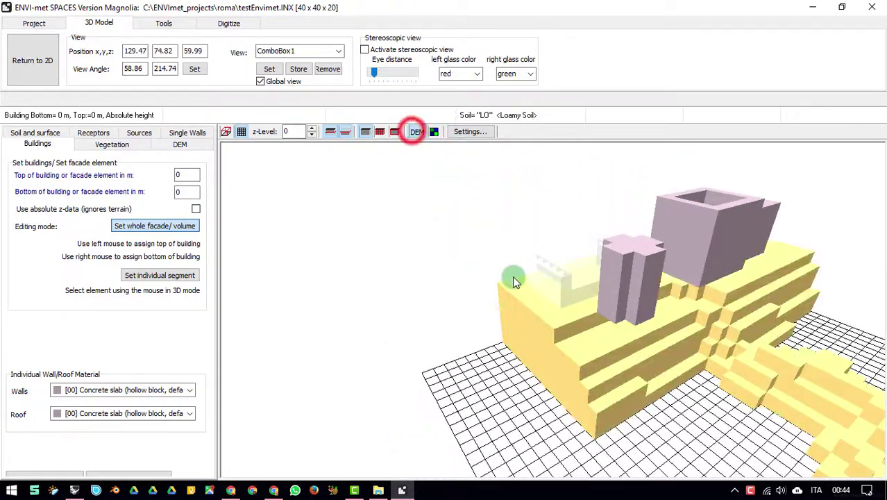
pyautogui.moveTo(514, 279); pyautogui.dragTo(717, 356)
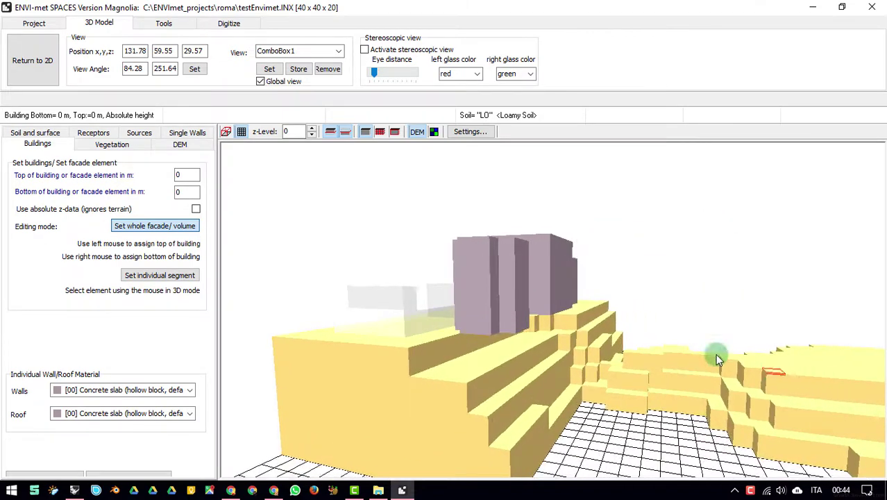
pyautogui.click(464, 401)
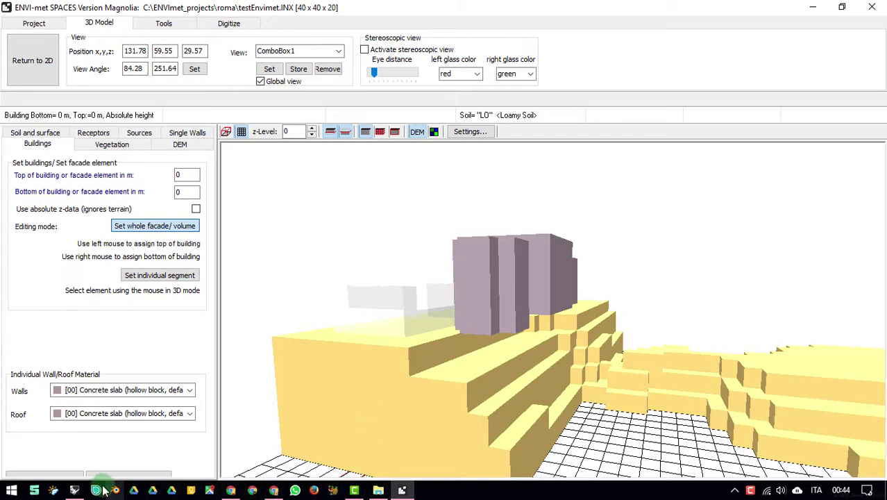
# Step: Switch to Rhino and examine from a low angle how the source buildings sit on the terrain
pyautogui.click(76, 490)
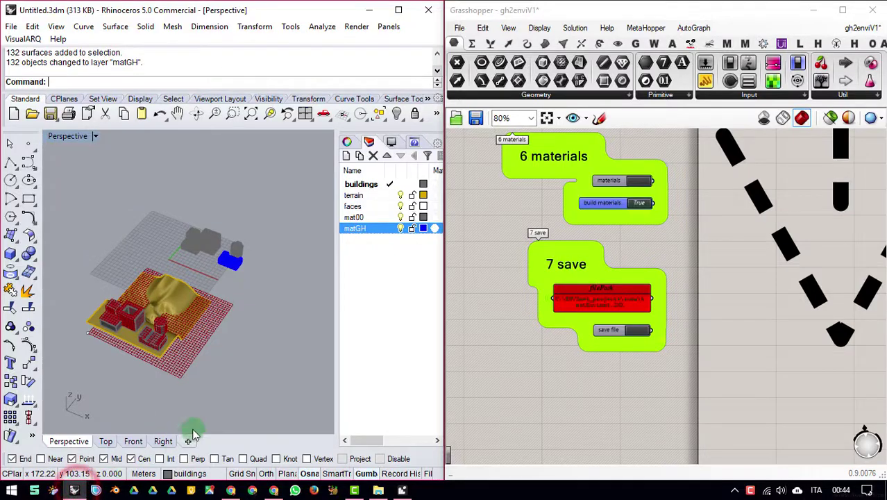
pyautogui.moveTo(233, 376); pyautogui.dragTo(246, 299, button='right')
pyautogui.scroll(-3, 245, 299)
pyautogui.scroll(8, 156, 284)
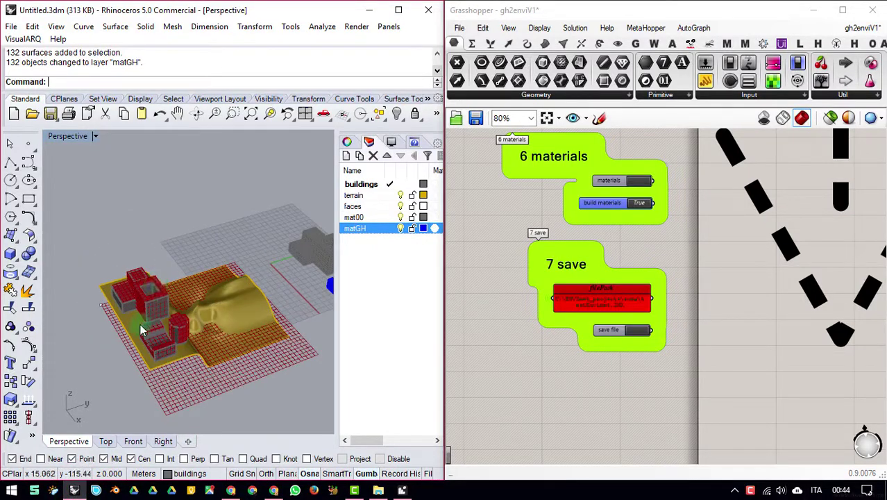
pyautogui.moveTo(111, 345); pyautogui.dragTo(139, 223, button='right')
pyautogui.click(137, 200)
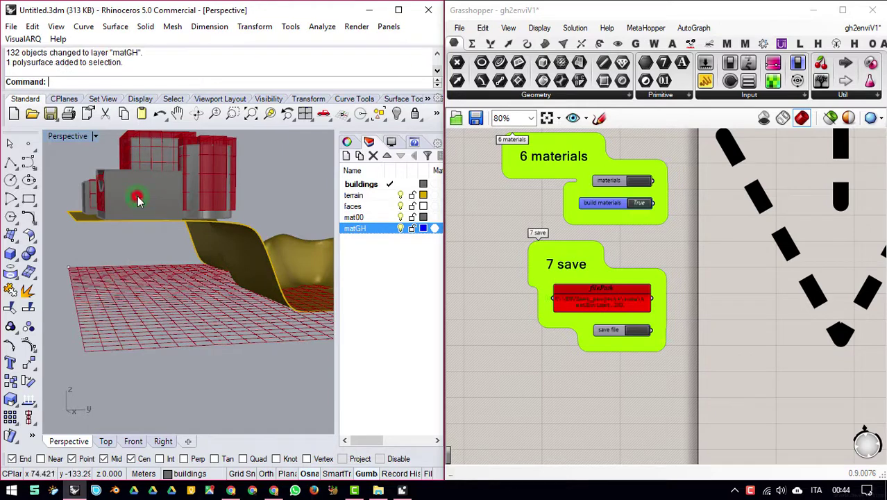
pyautogui.scroll(-6, 154, 329)
pyautogui.click(156, 319)
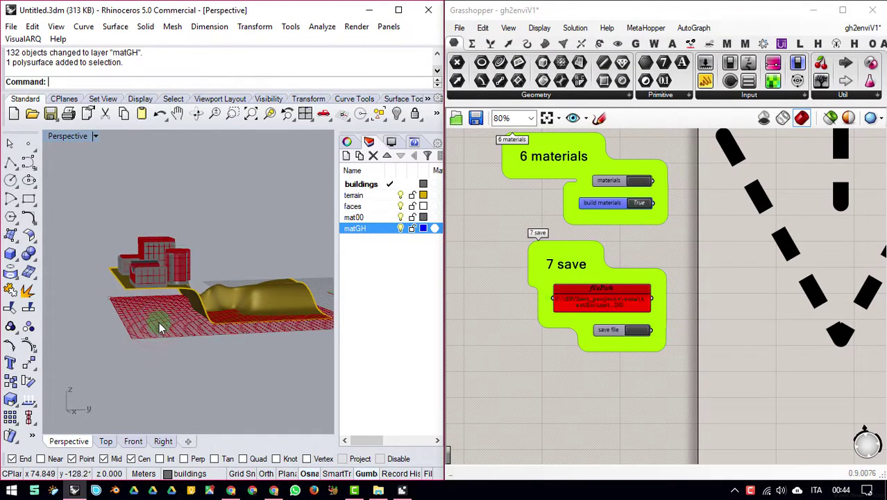
pyautogui.click(429, 474)
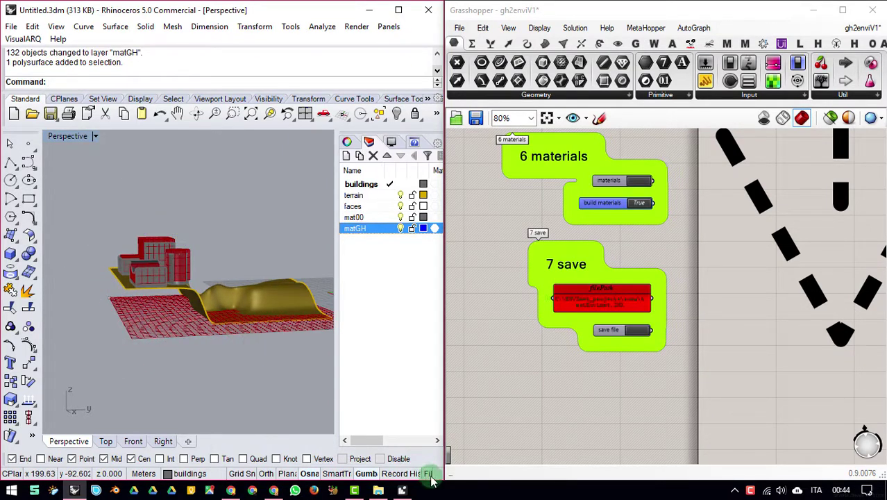
# Step: Switch back to ENVI-met SPACES and examine the buildings and terrain in 3D from a higher viewpoint
pyautogui.click(401, 492)
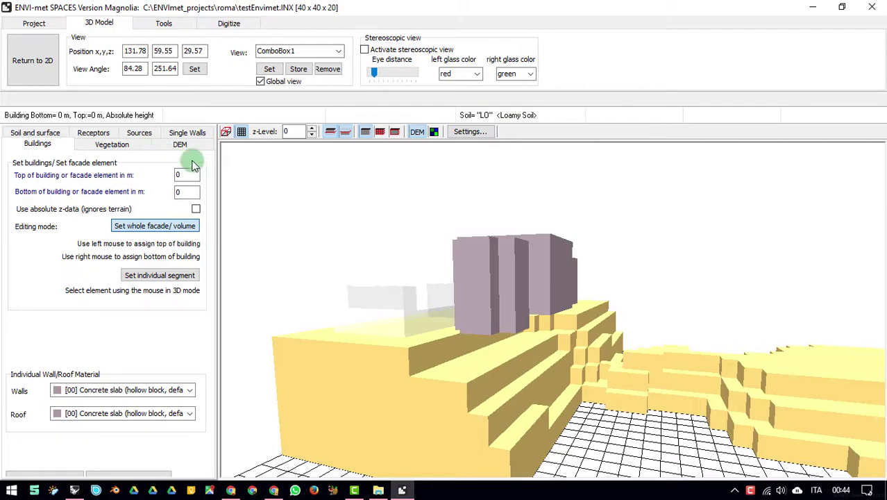
pyautogui.moveTo(413, 202); pyautogui.dragTo(409, 260)
pyautogui.moveTo(630, 311); pyautogui.dragTo(712, 316, button='right')
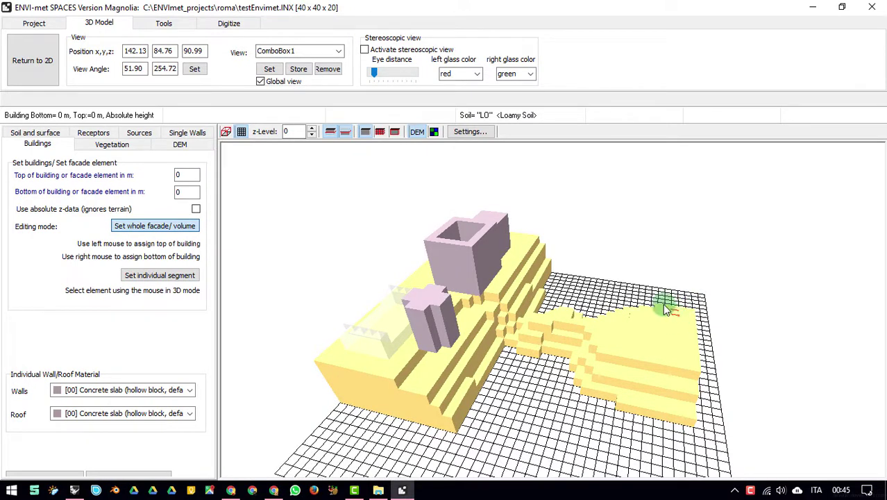